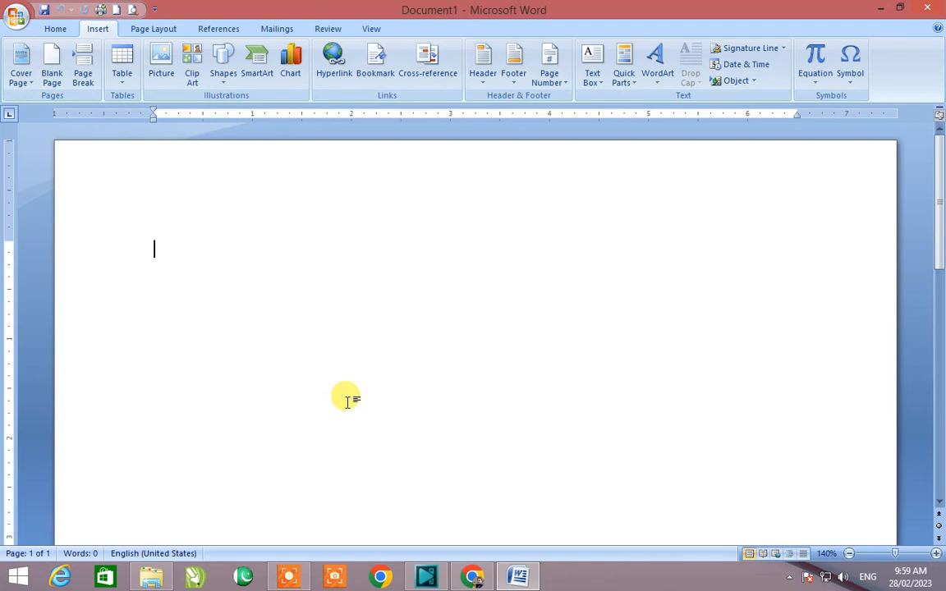
Step: Open the built-in header designs to add a header to the blank document
scroll(346, 401, down, 2)
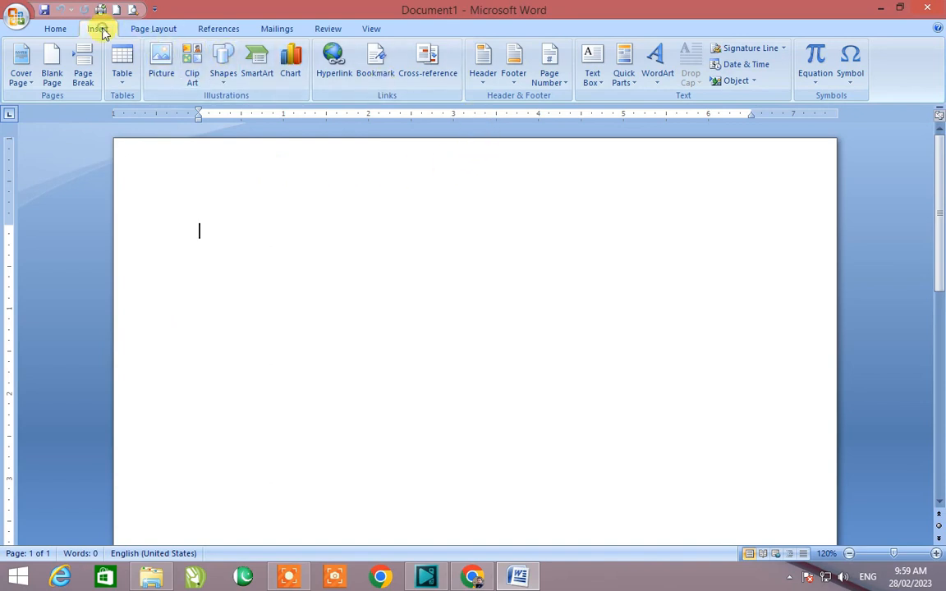
click(59, 28)
click(90, 31)
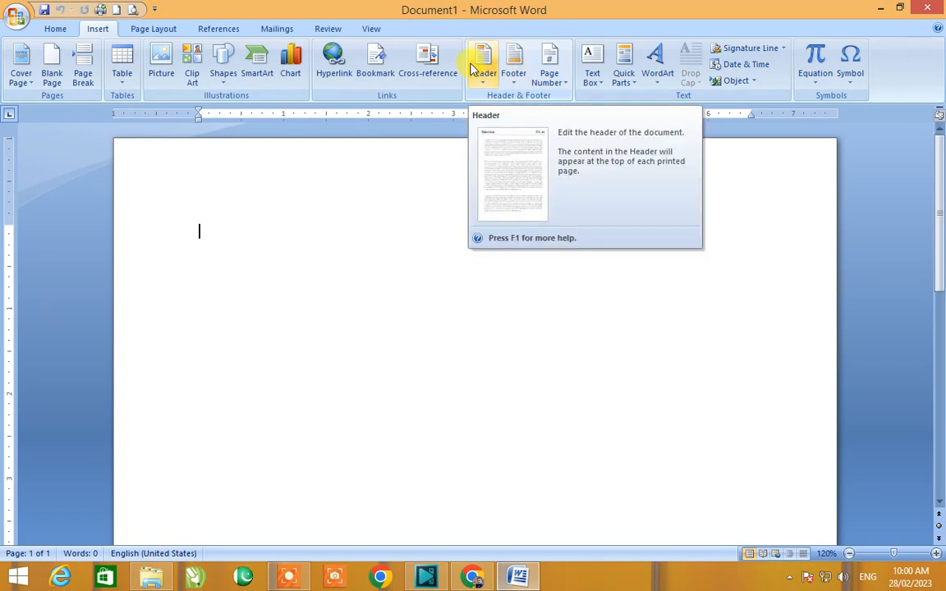
click(57, 28)
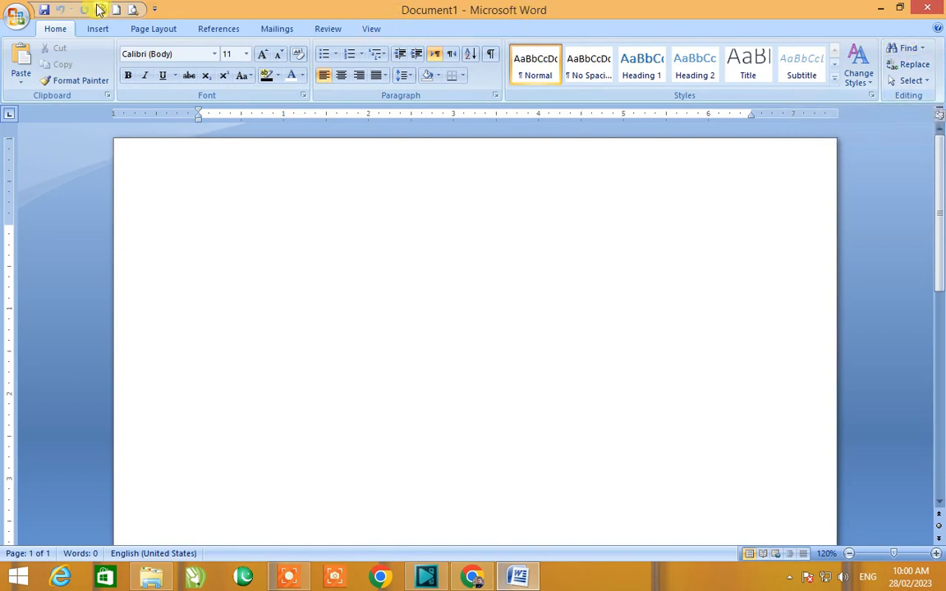
click(97, 29)
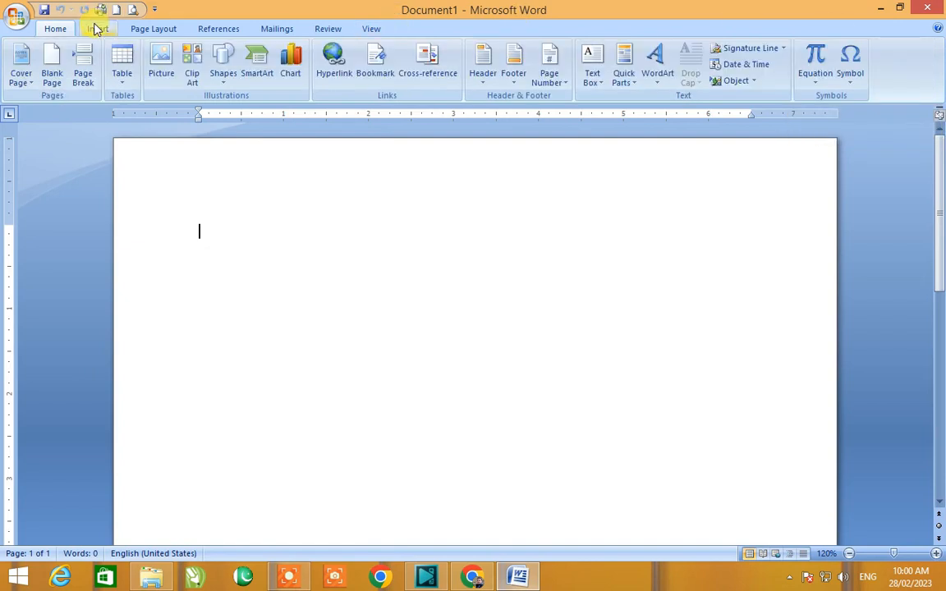
click(481, 88)
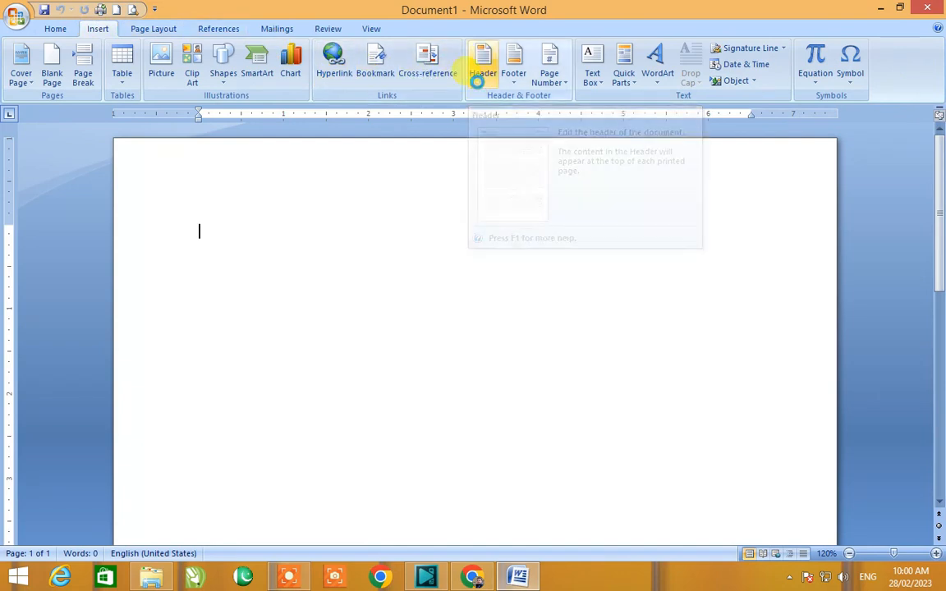
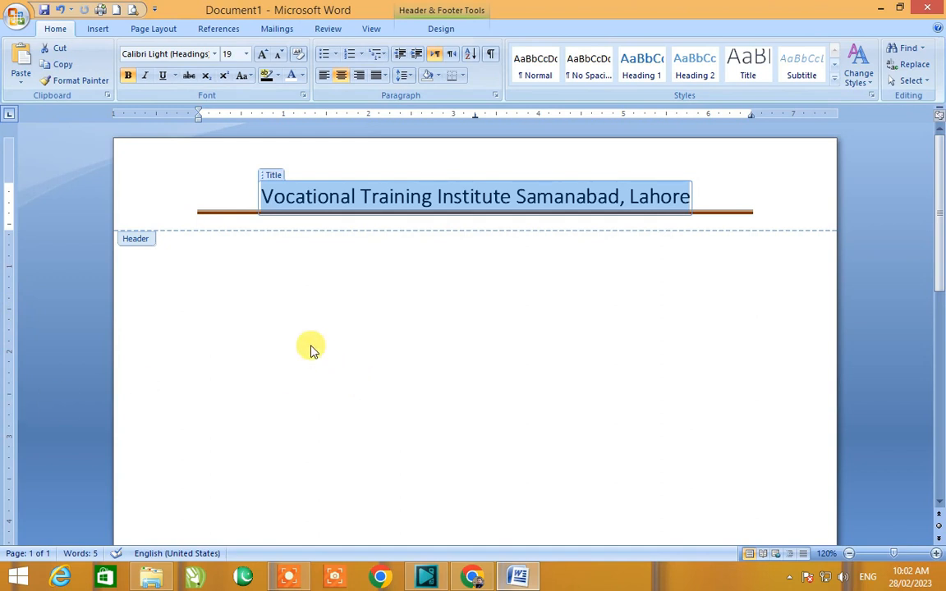
Step: Leave the header and generate sample body text with =rand(102)
double_click(332, 363)
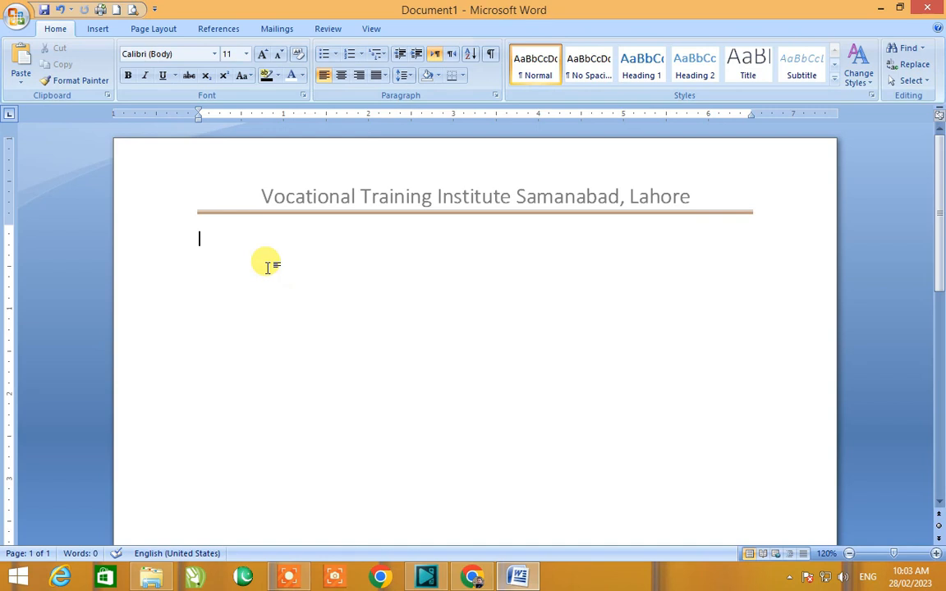
text(=rand()
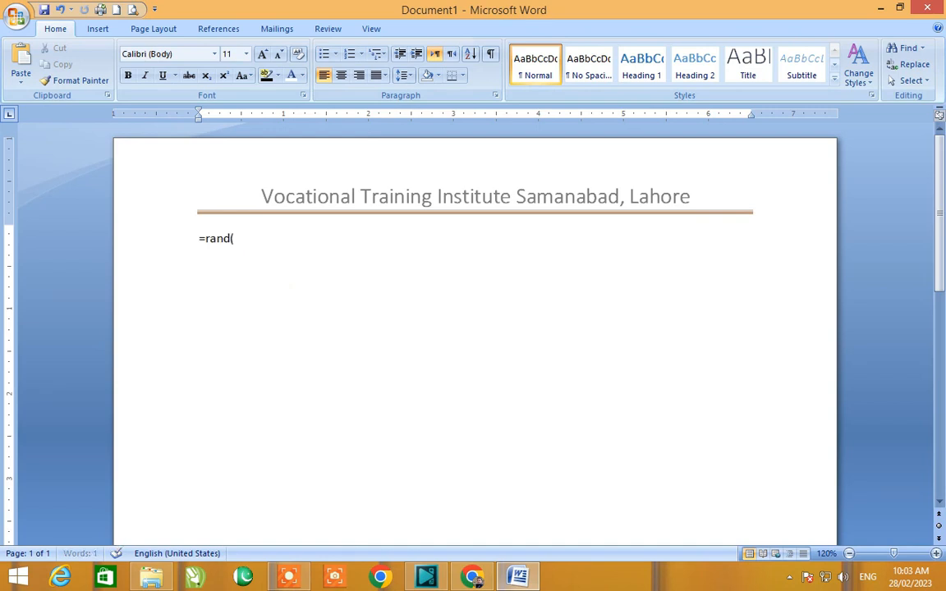
text(102))
key(Return)
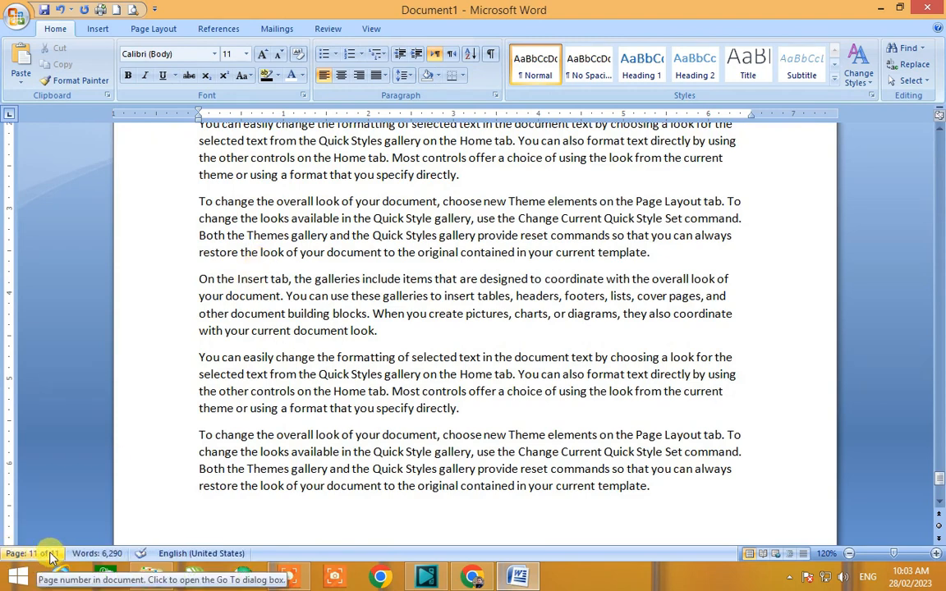
Step: Browse through the document's pages to examine the header on each one
scroll(222, 415, down, 4)
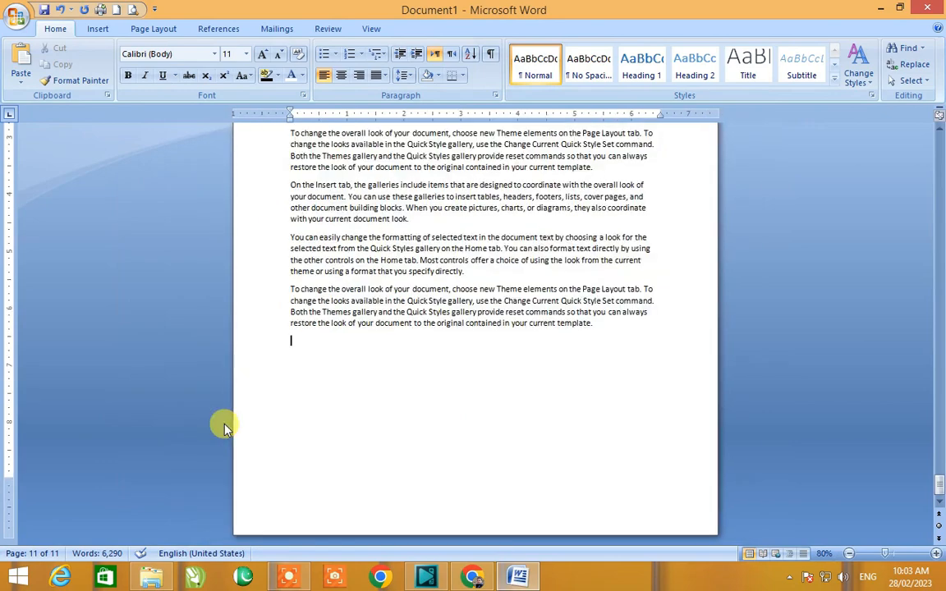
scroll(221, 422, up, 10)
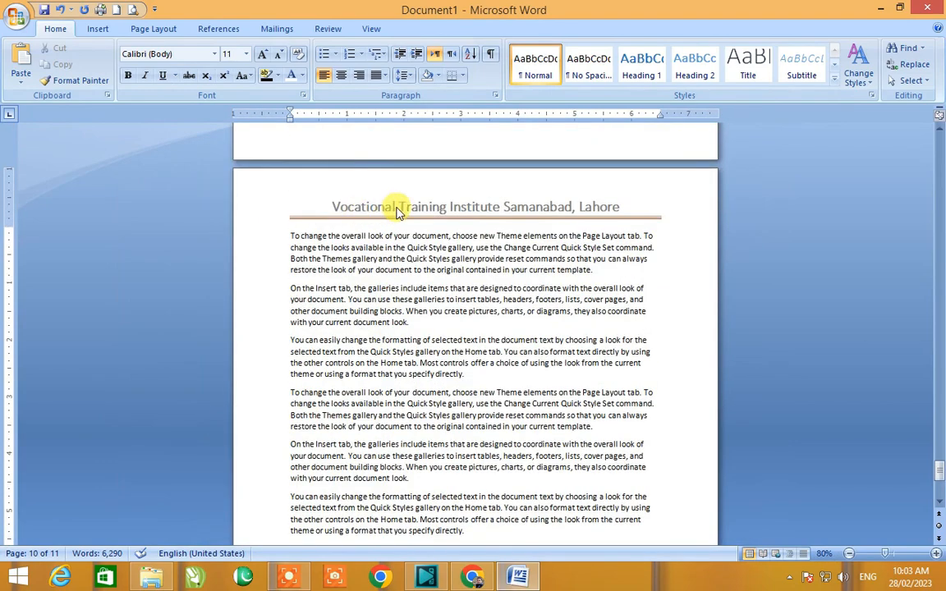
scroll(401, 213, up, 9)
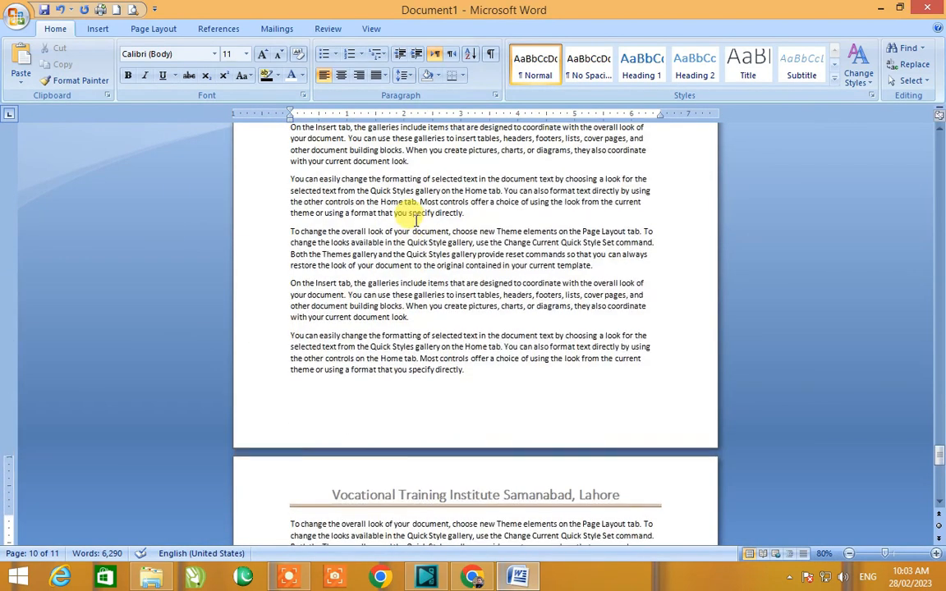
scroll(413, 218, up, 10)
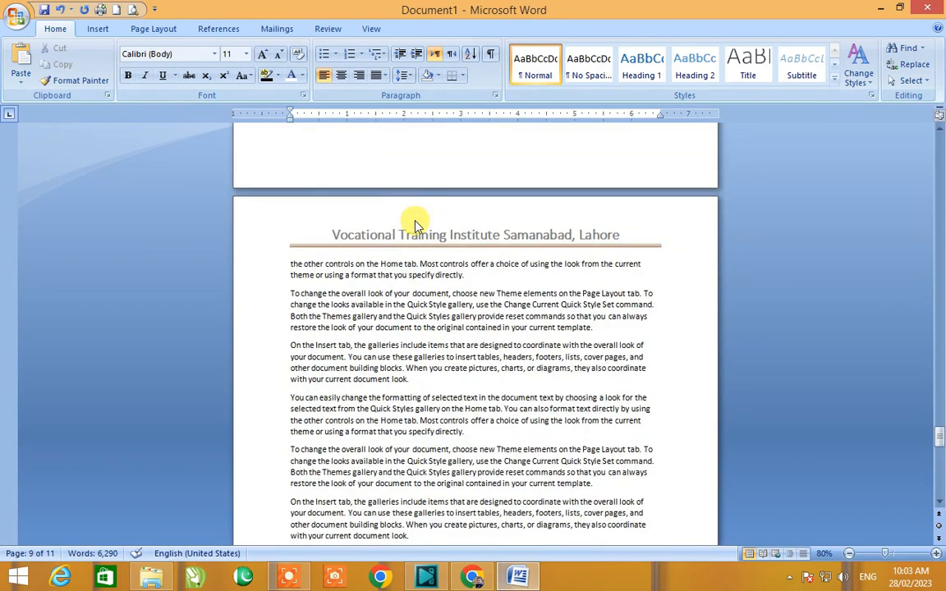
scroll(416, 220, up, 15)
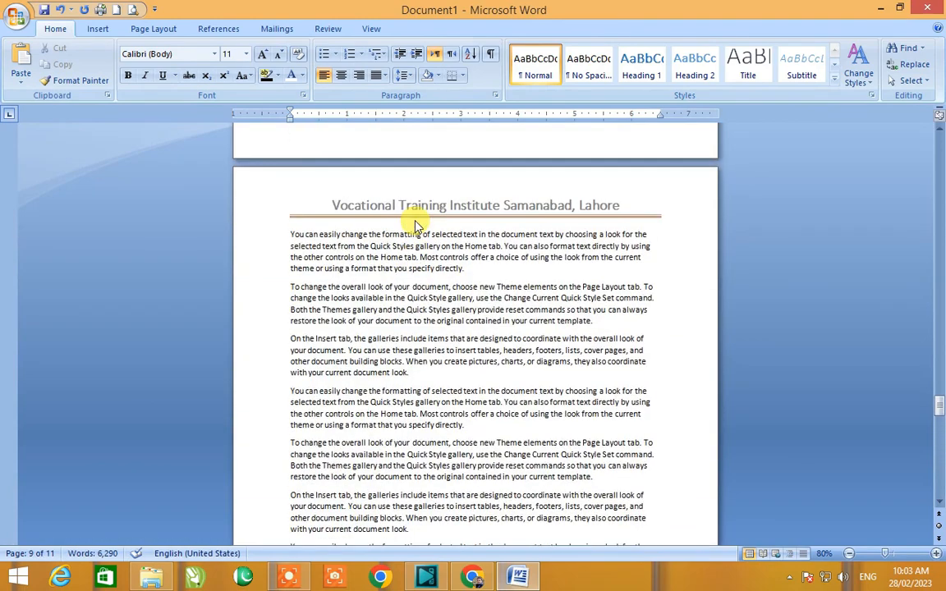
scroll(415, 220, up, 12)
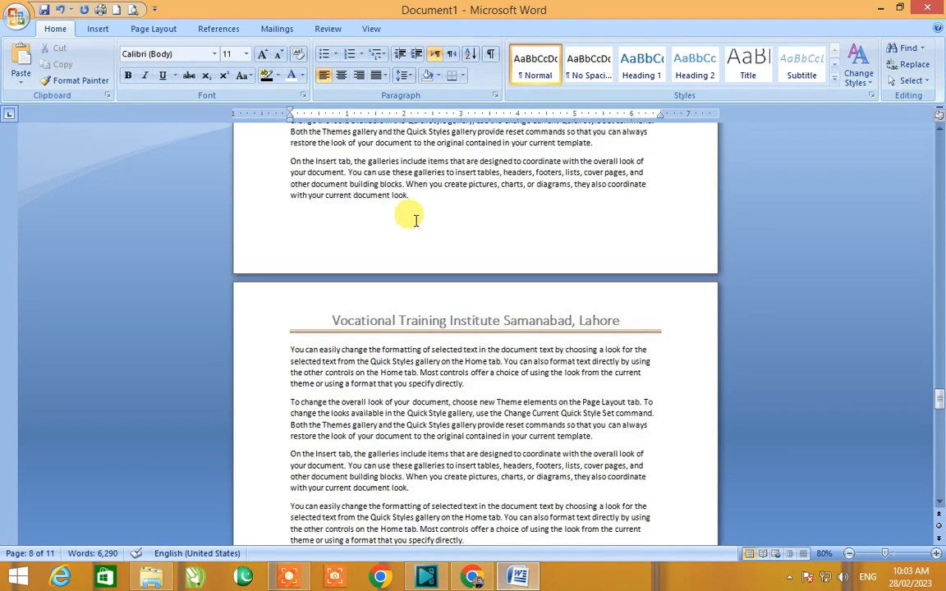
scroll(415, 220, up, 15)
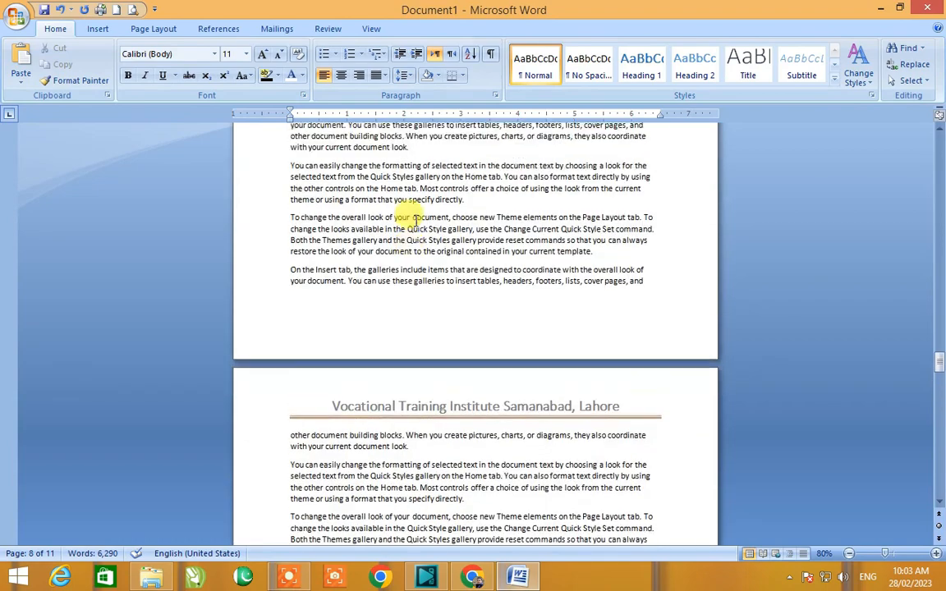
scroll(414, 220, up, 15)
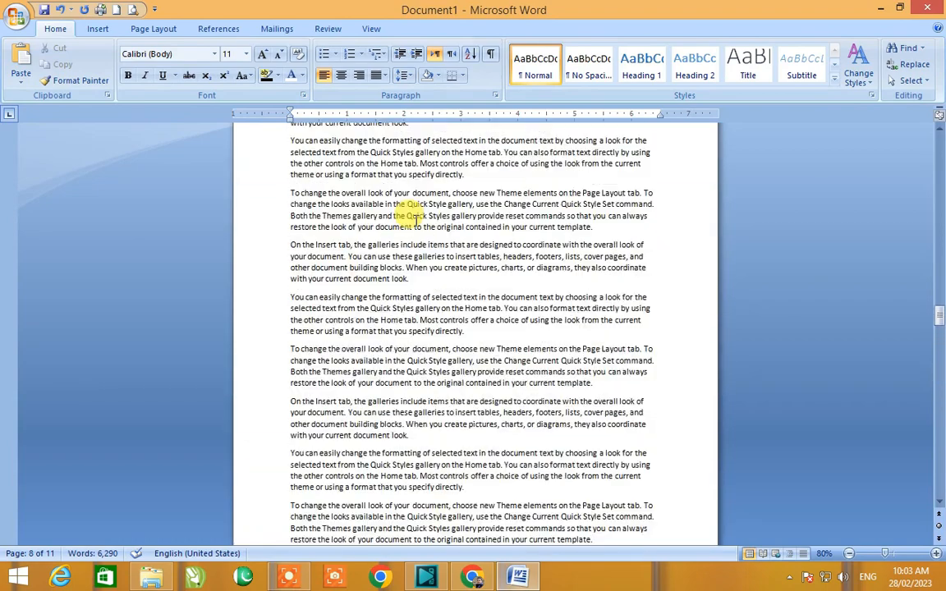
scroll(414, 220, up, 15)
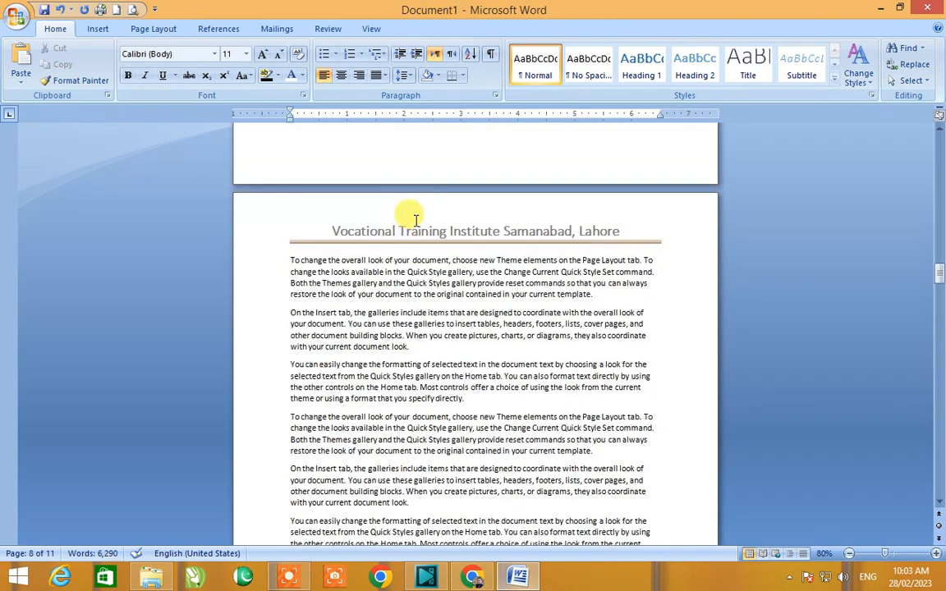
scroll(414, 217, up, 15)
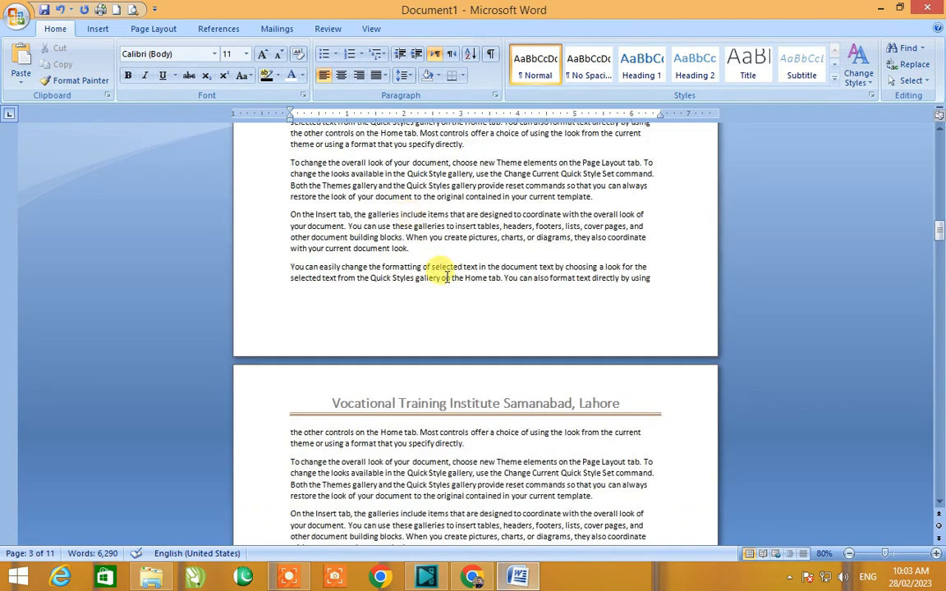
Step: Select the header title and set its font colour to Blue, Accent 1, Darker 25%
double_click(414, 403)
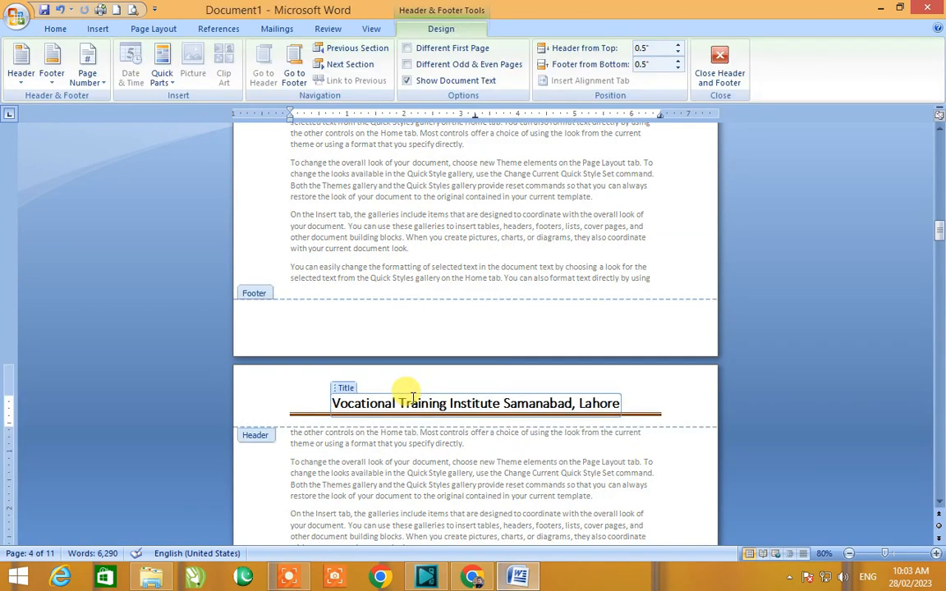
text(2)
key(BackSpace)
text(G)
key(BackSpace)
triple_click(413, 402)
click(49, 30)
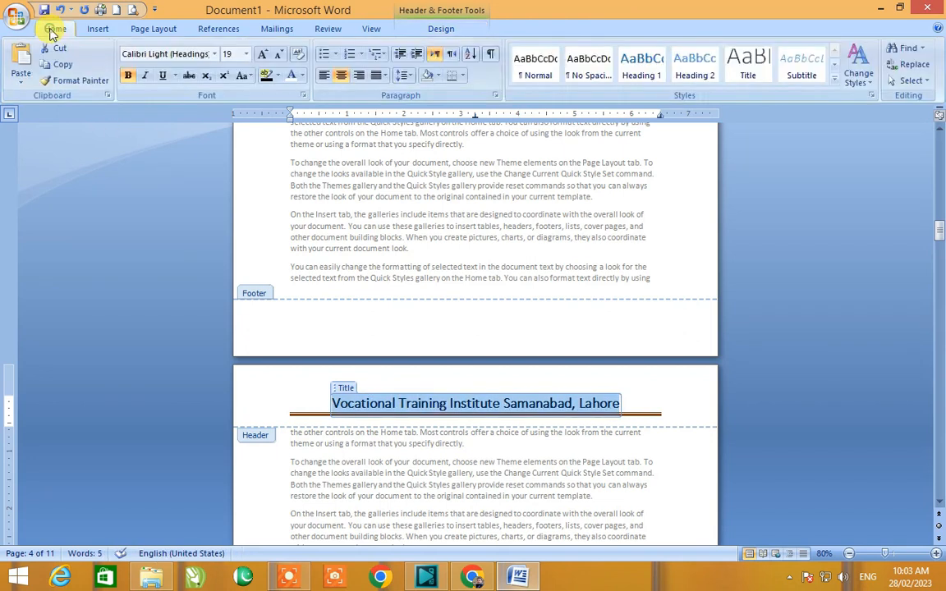
click(299, 77)
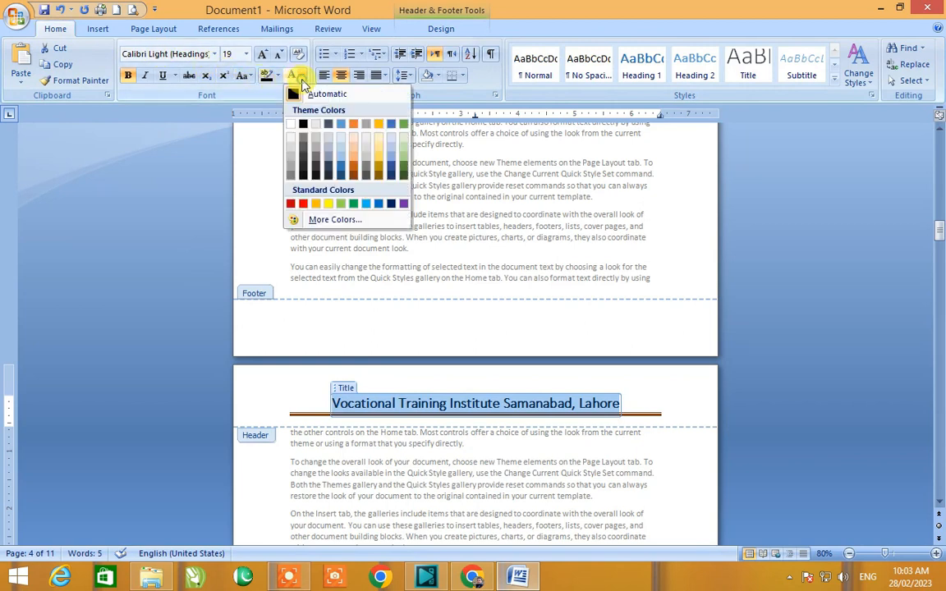
click(341, 168)
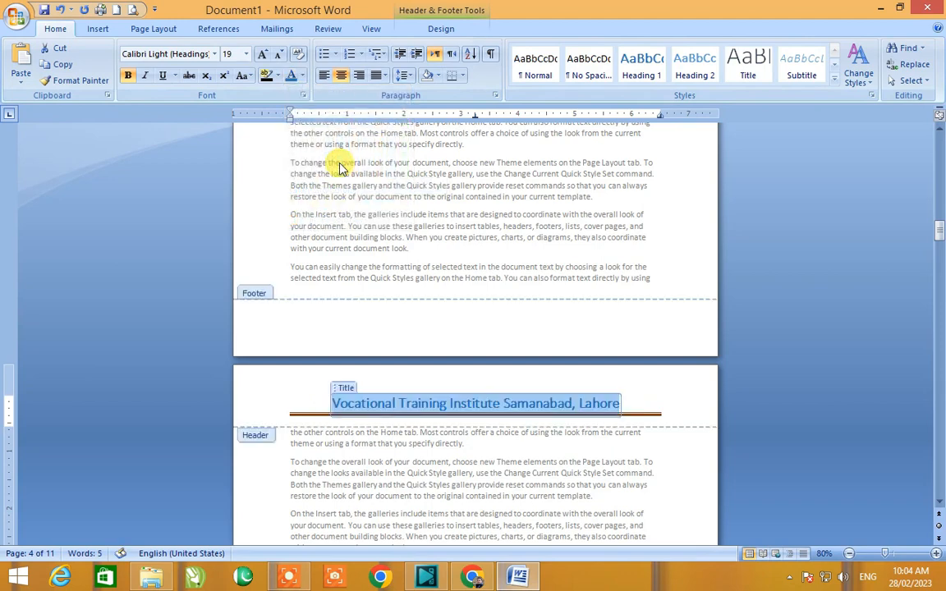
Step: Left-align the header title and return to the body text
click(326, 79)
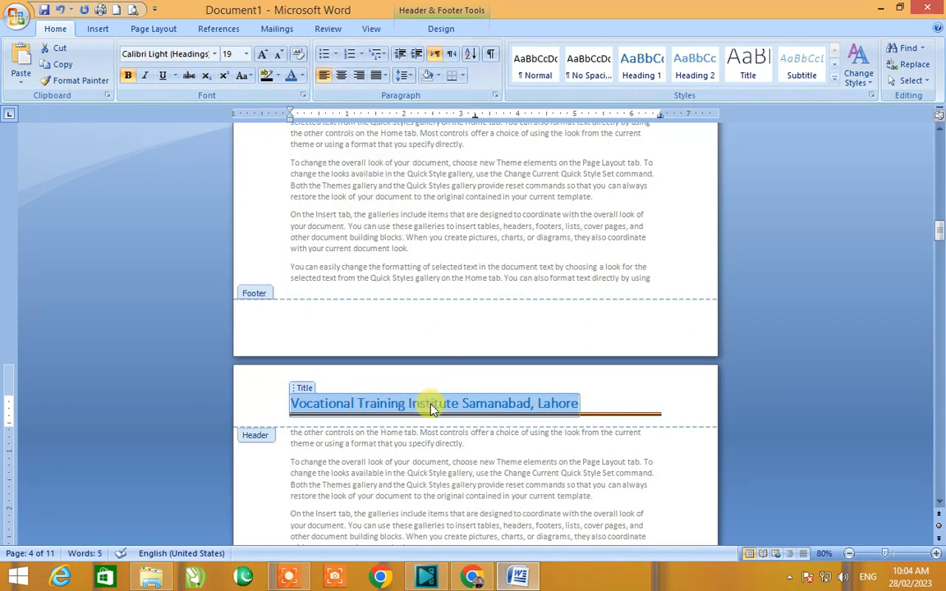
double_click(586, 443)
Step: Open the header for editing and delete all of its content
scroll(578, 435, up, 8)
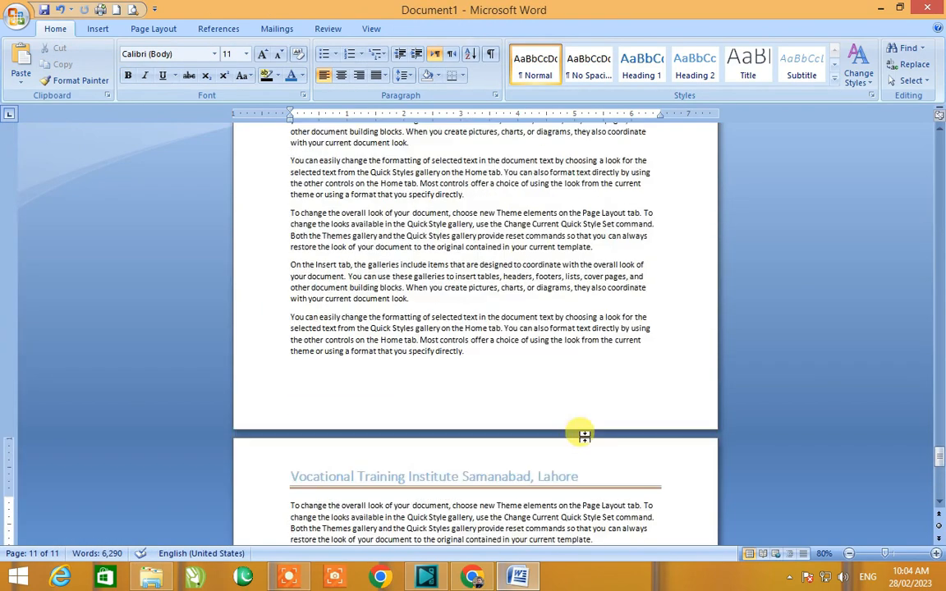
scroll(583, 436, up, 20)
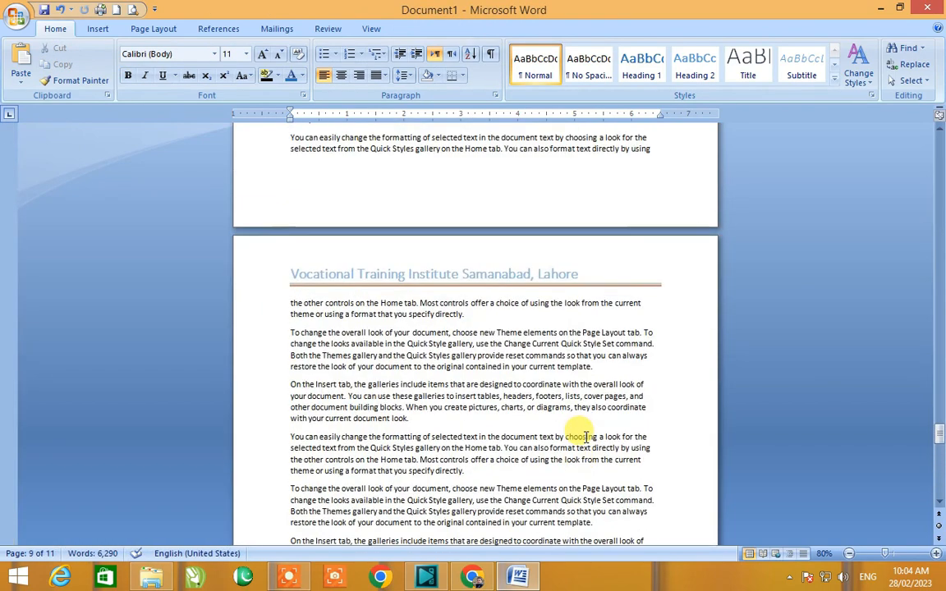
scroll(584, 436, up, 20)
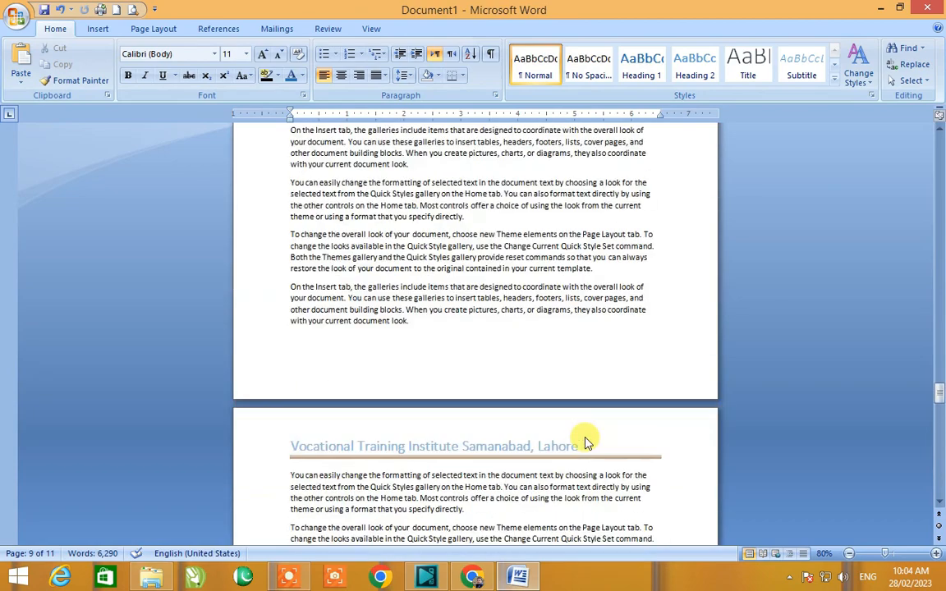
scroll(586, 440, up, 3)
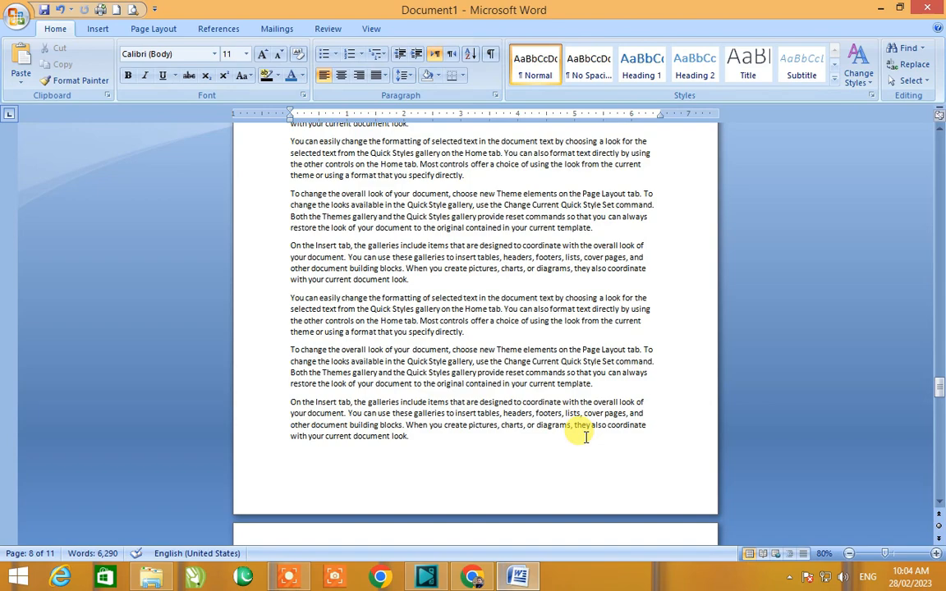
scroll(585, 437, up, 10)
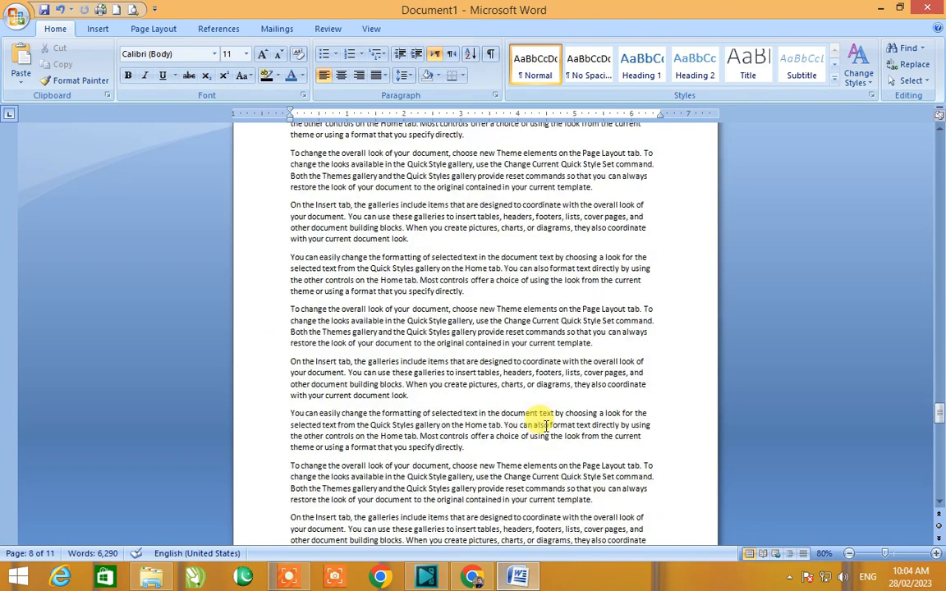
double_click(373, 245)
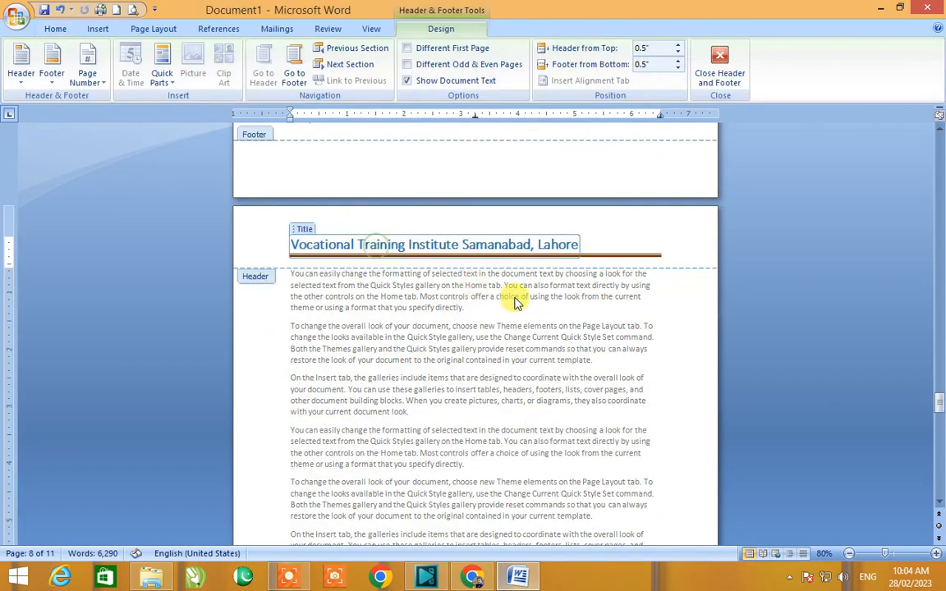
key(ctrl+a)
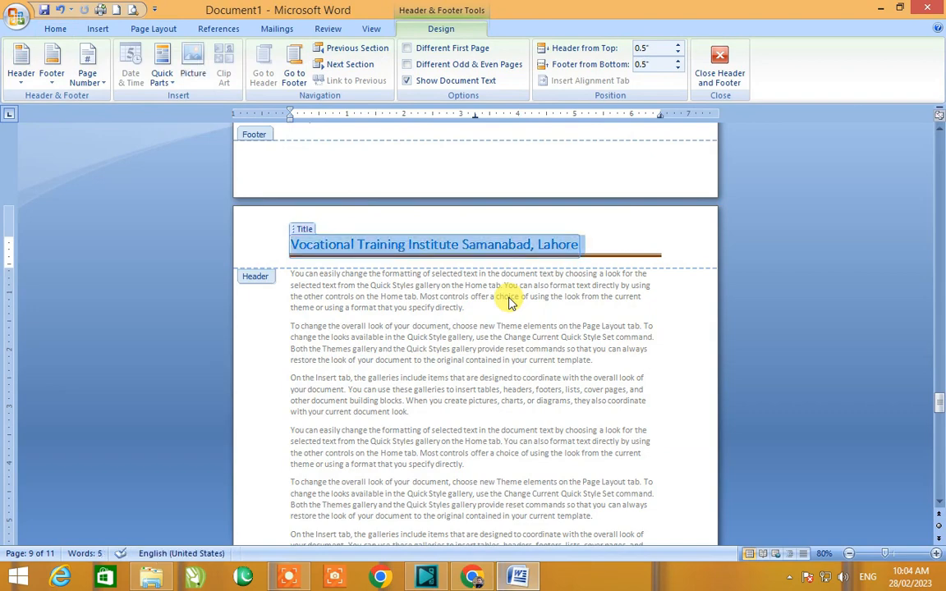
key(Delete)
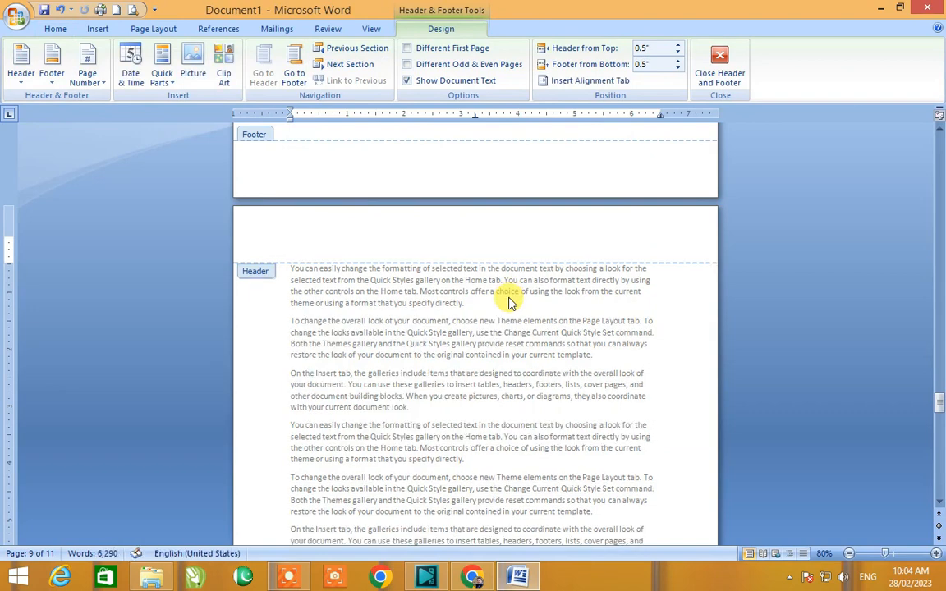
Step: Return to the body and open the now-empty header for editing again
double_click(509, 303)
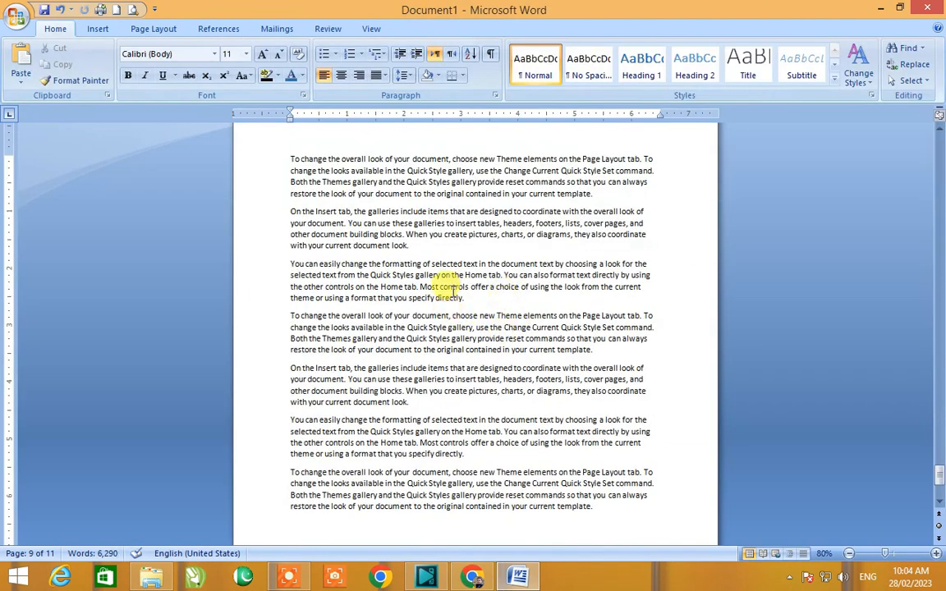
scroll(448, 274, down, 5)
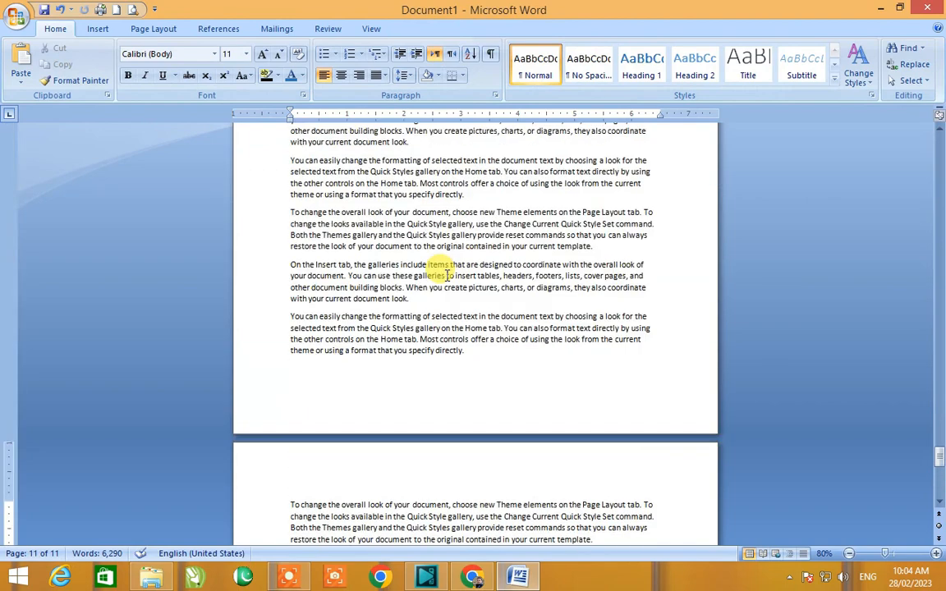
click(98, 29)
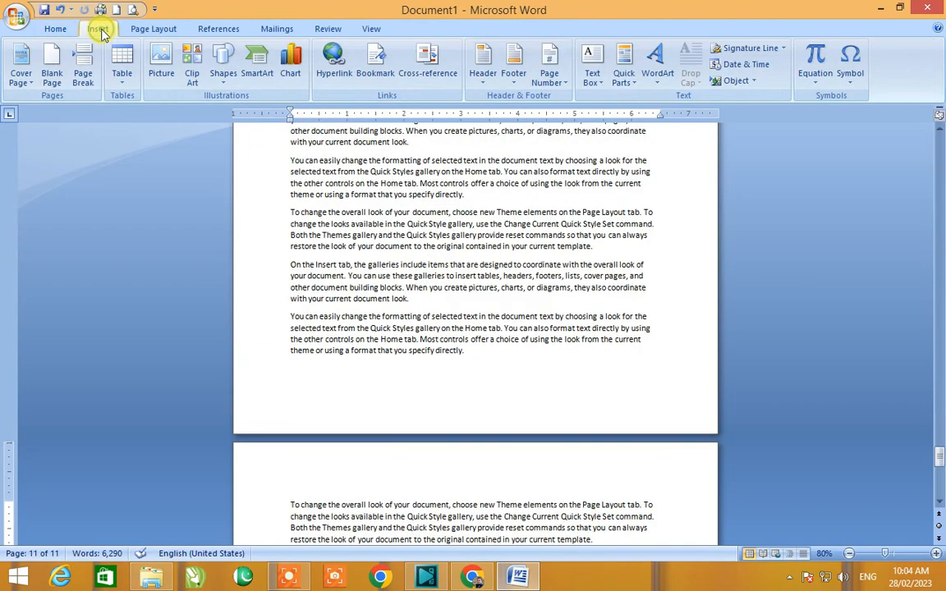
click(483, 72)
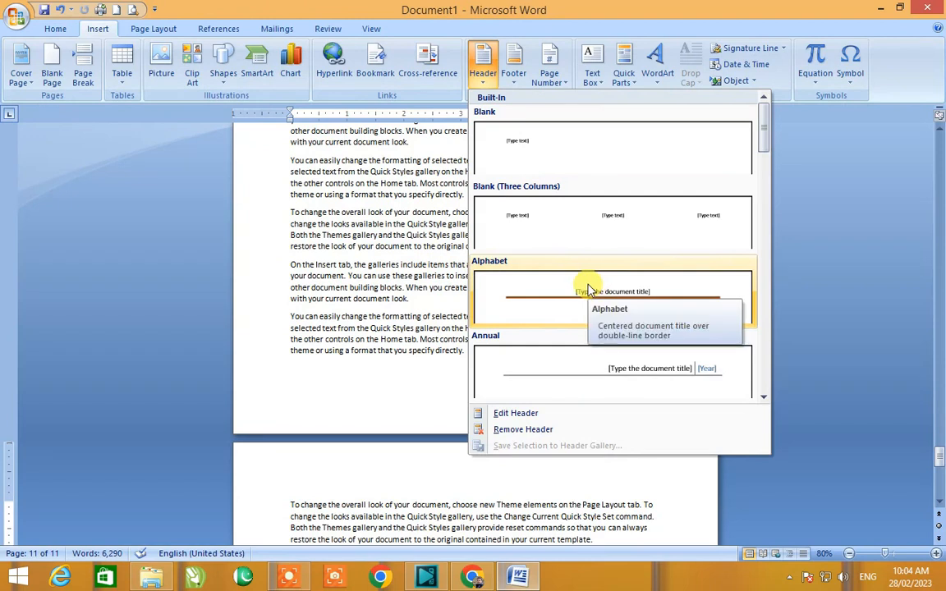
click(515, 414)
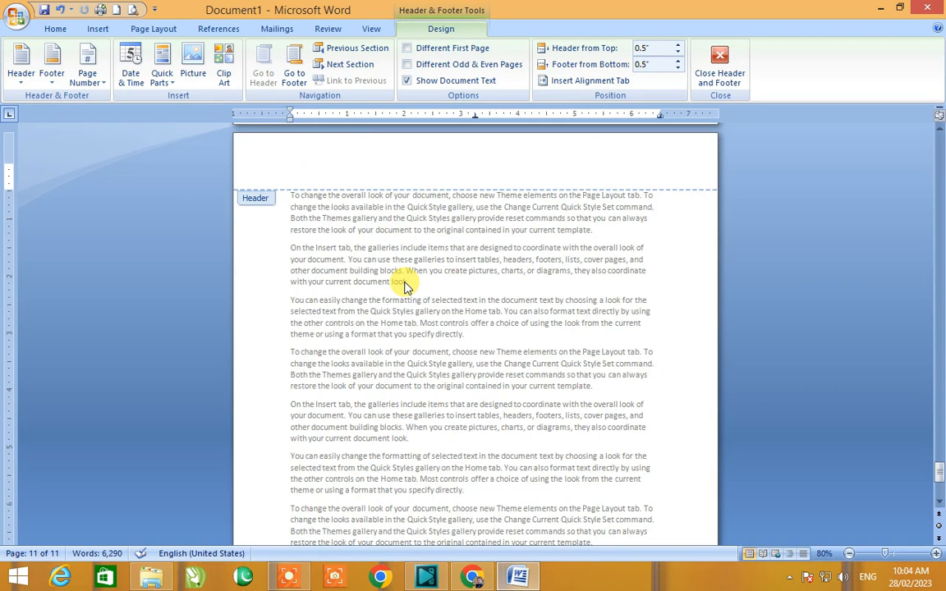
Step: Enter "The Legends ICCS" as the header text
text(The Legends ICCS)
Step: Select the header text and enlarge its font size by six increments
key(ctrl+a)
key(ctrl+shift+period)
key(ctrl+shift+period)
key(ctrl+shift+period)
key(ctrl+shift+period)
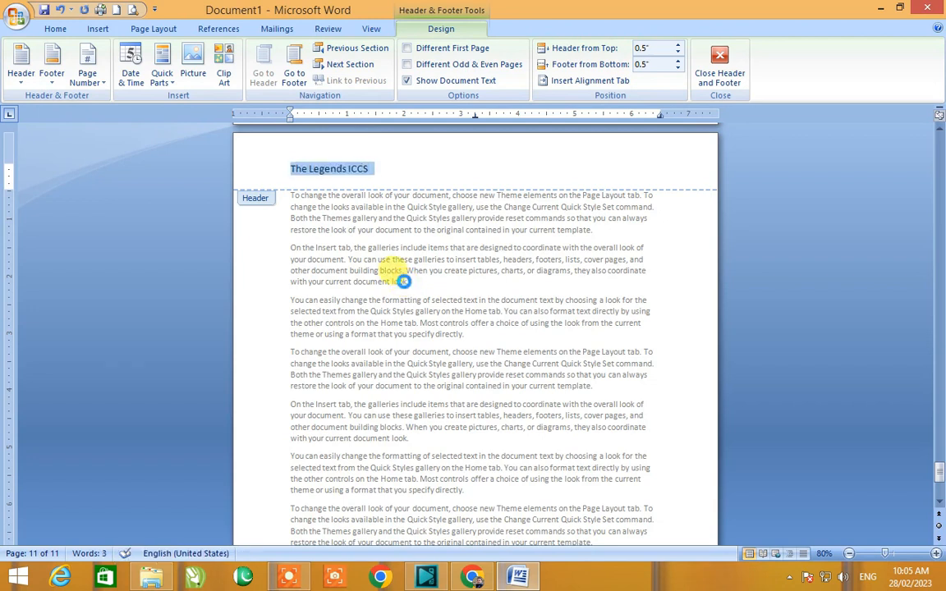
key(ctrl+shift+period)
key(ctrl+shift+period)
key(ctrl+shift+period)
key(ctrl+shift+period)
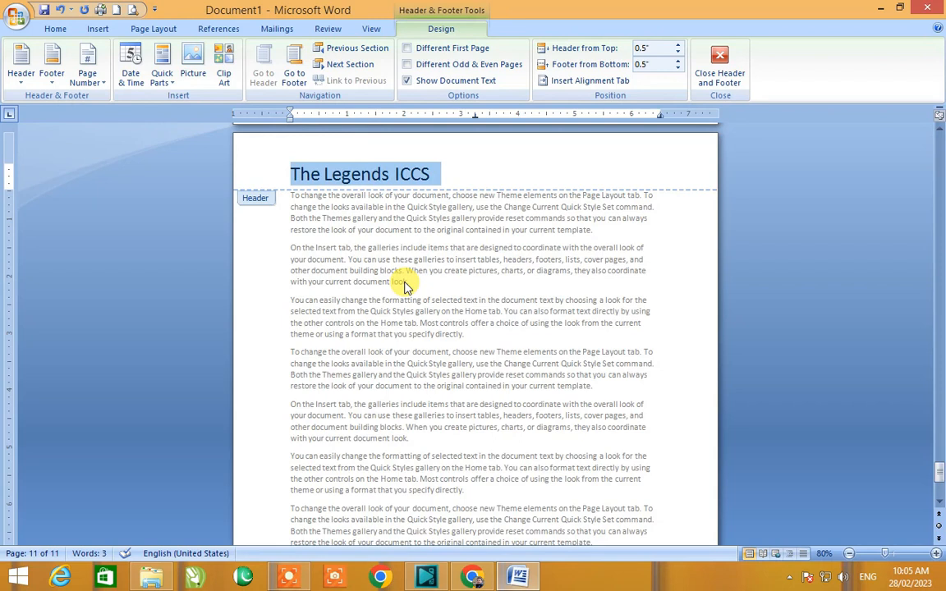
Step: Add a new empty line after the header text
click(423, 170)
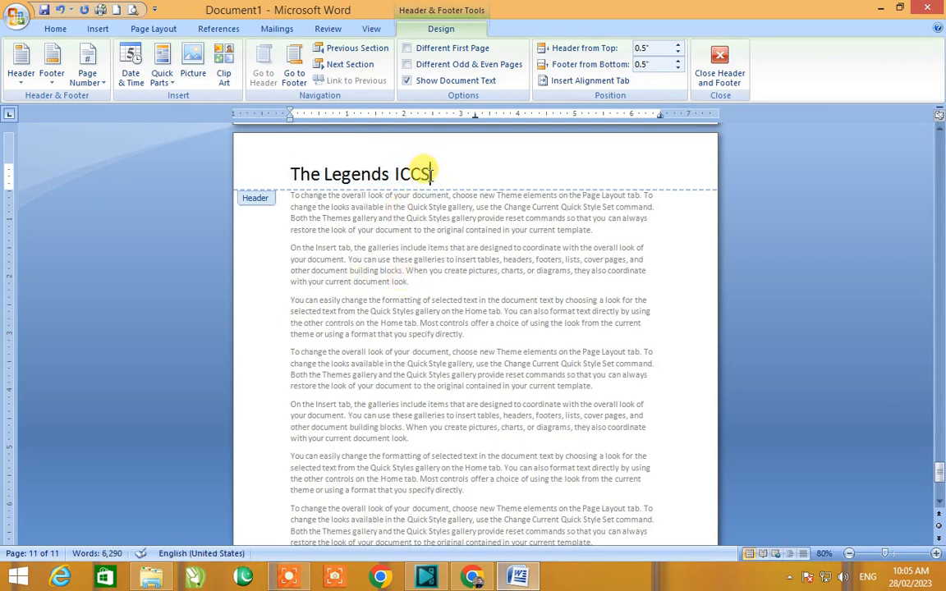
key(Return)
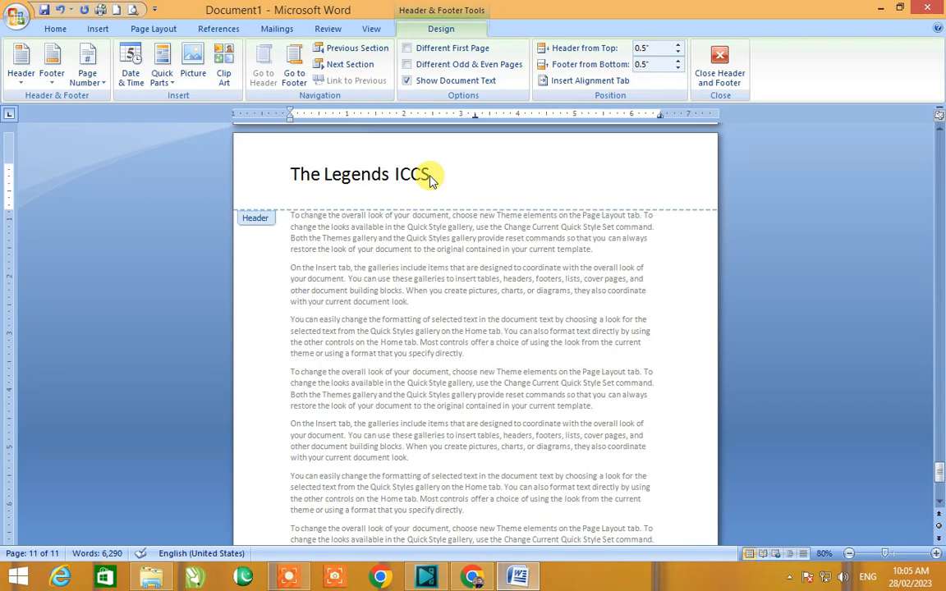
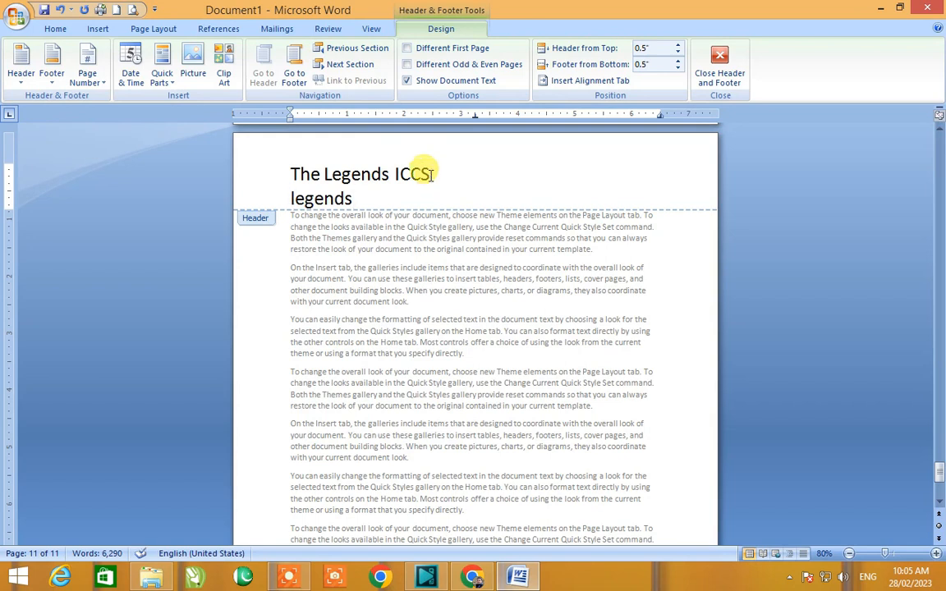
Step: Enter the contact e-mail address on a second header line and start a new line
key(Home)
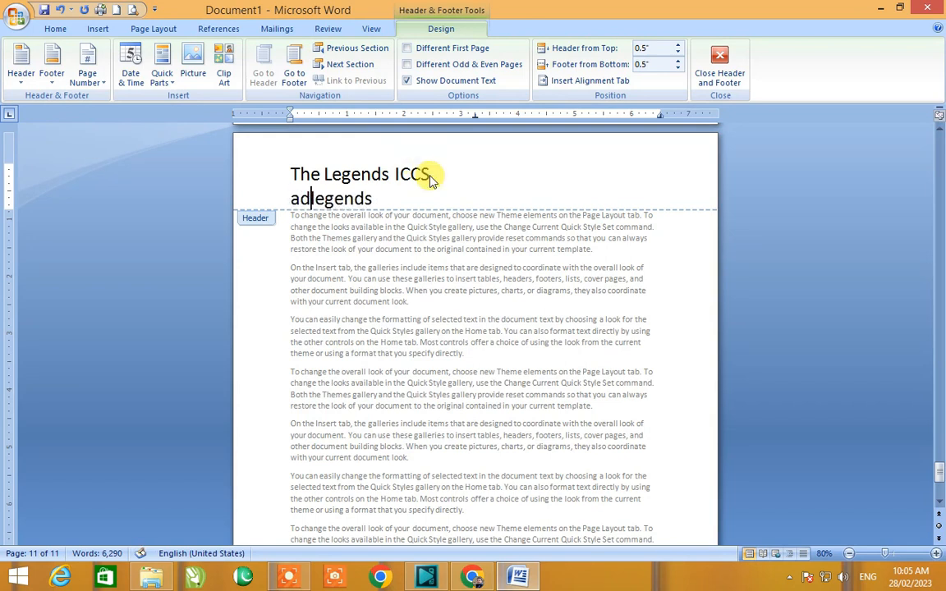
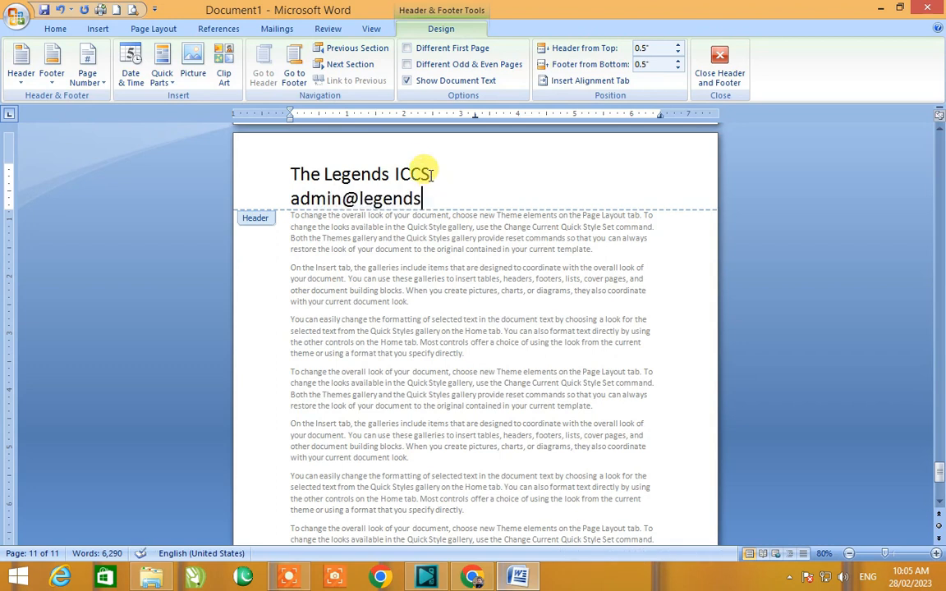
key(Return)
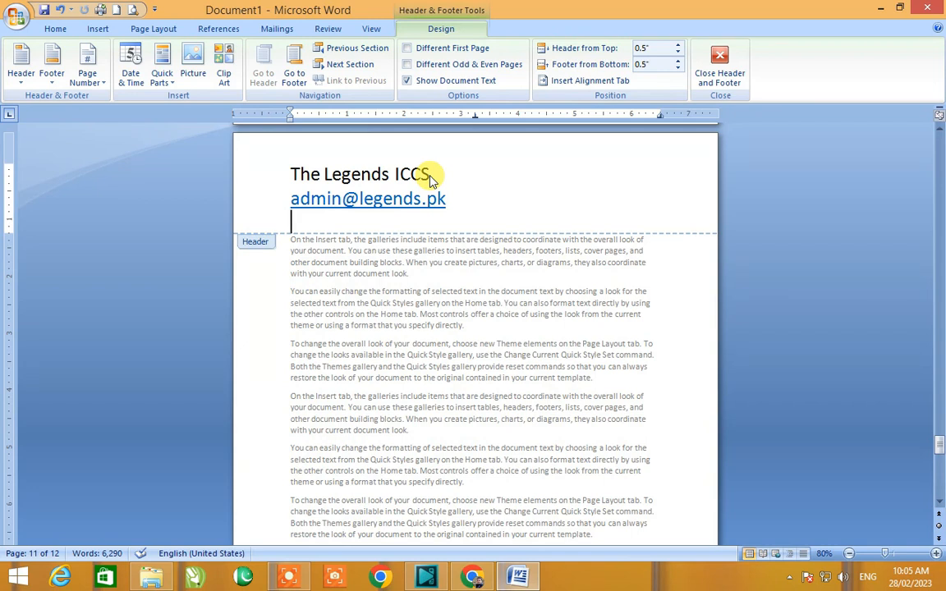
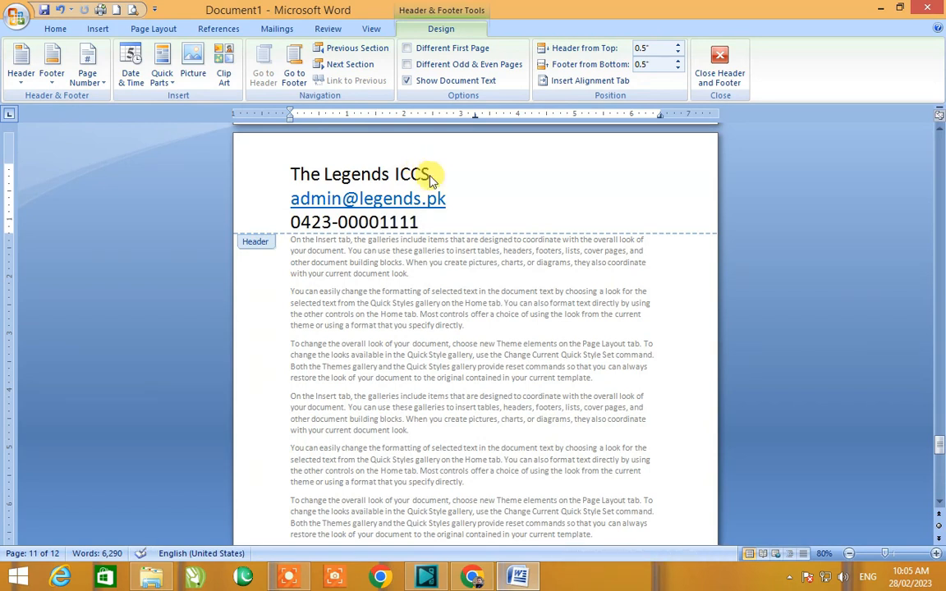
Step: Select the e-mail and phone lines and shrink their font size by six increments
drag(430, 222, 316, 208)
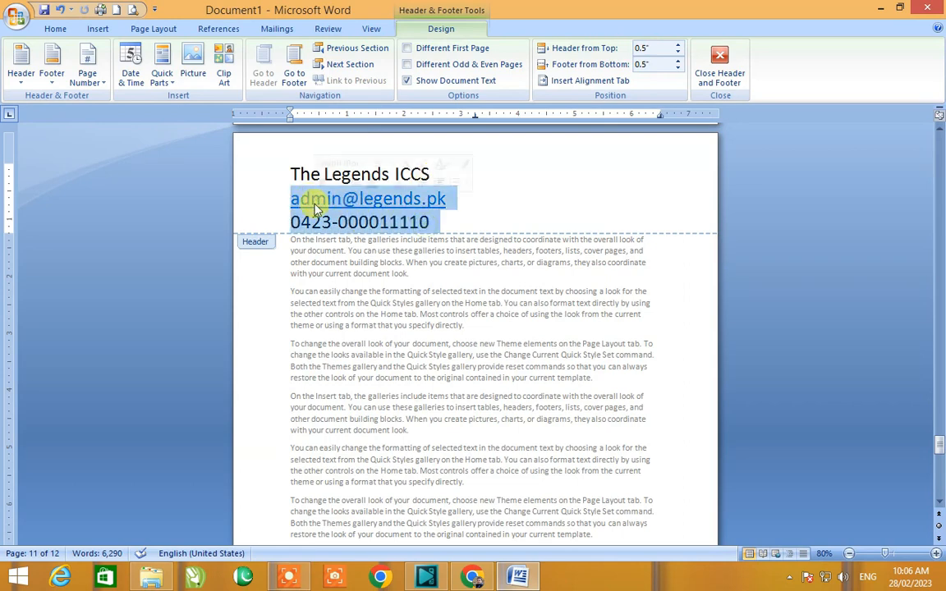
key(ctrl+bracketleft)
key(ctrl+bracketleft)
key(ctrl+bracketleft)
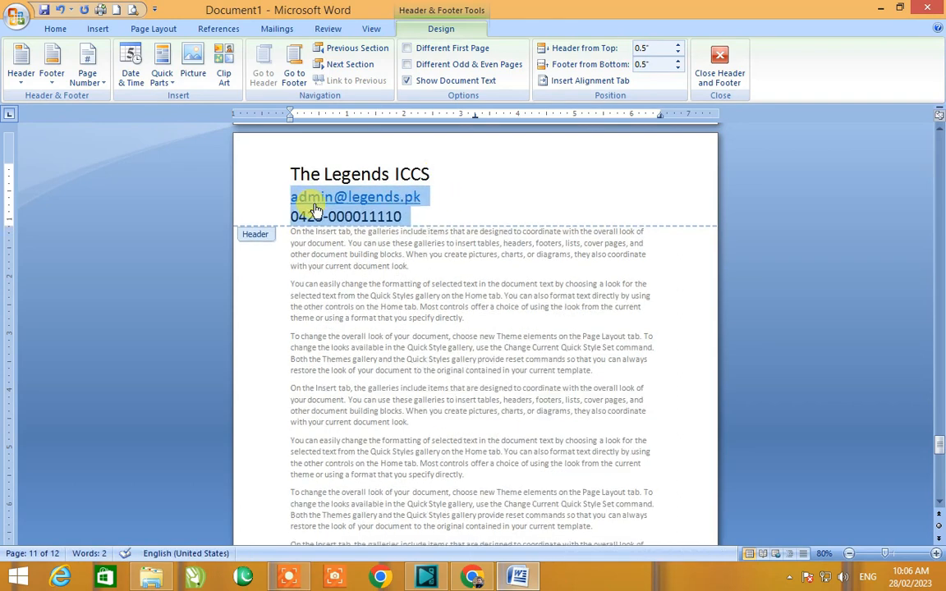
key(ctrl+bracketleft)
key(ctrl+bracketleft)
key(ctrl+bracketleft)
key(ctrl+bracketleft)
key(ctrl+bracketleft)
key(ctrl+bracketleft)
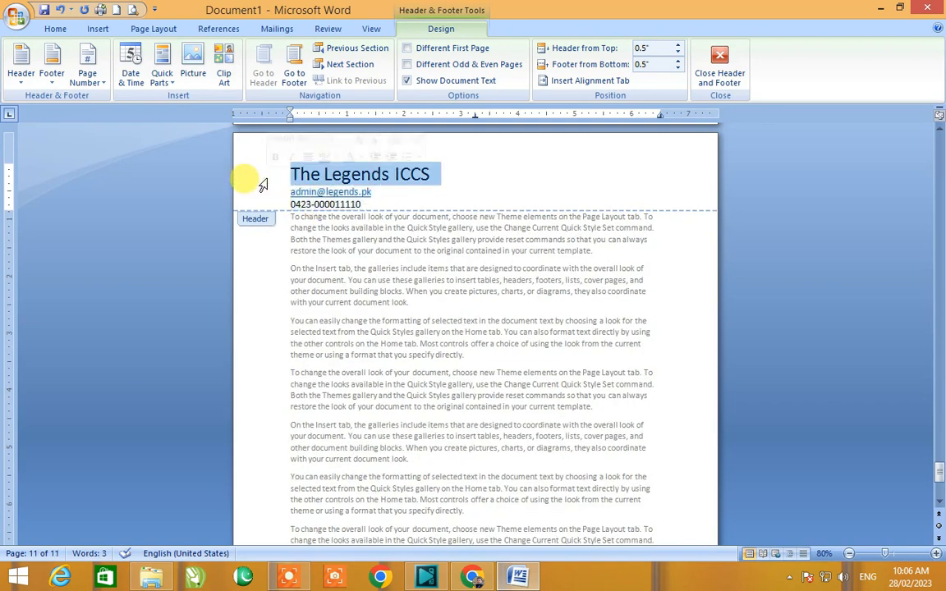
Step: Format the header title as bold, uppercase text in Bookman Old Style
key(ctrl+b)
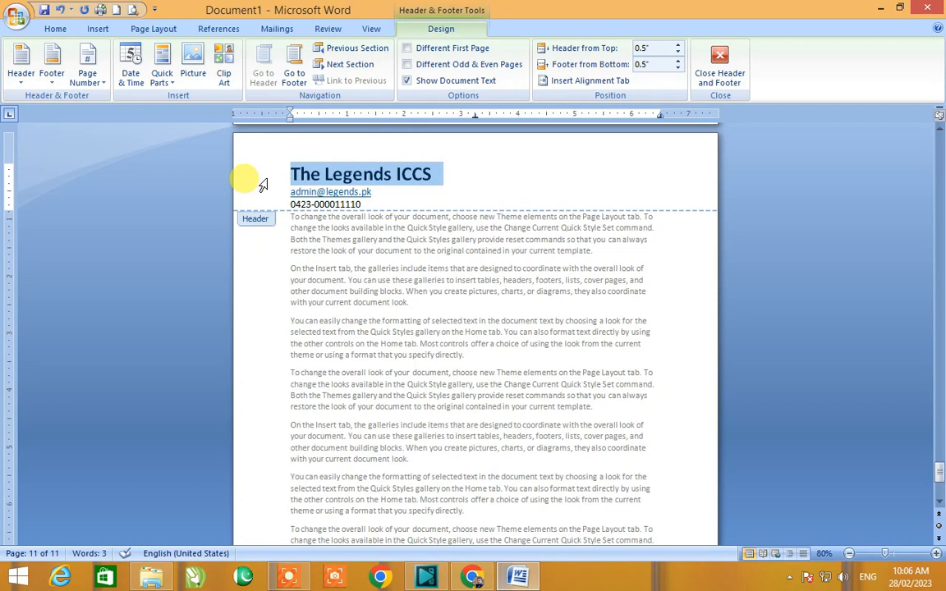
key(shift+F3)
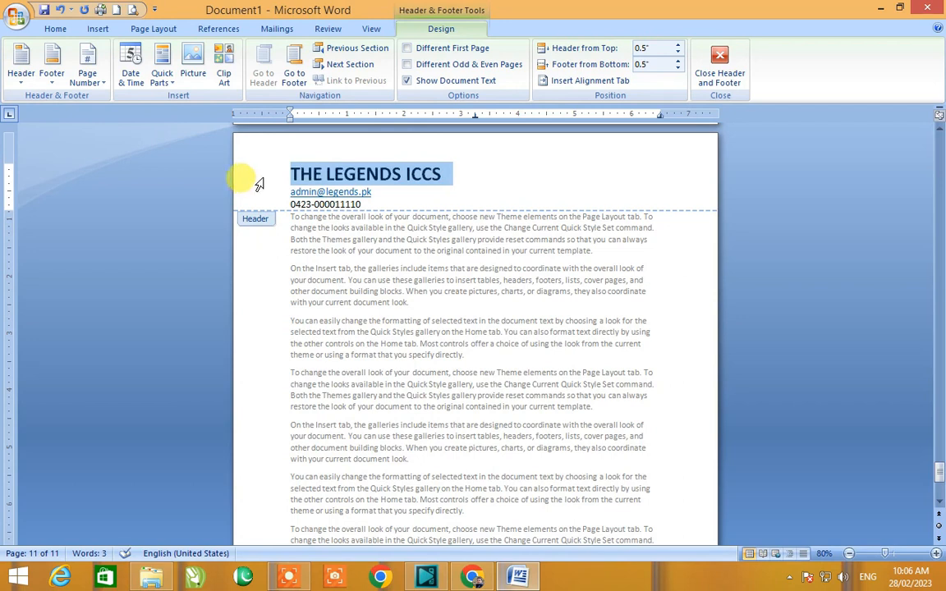
click(55, 28)
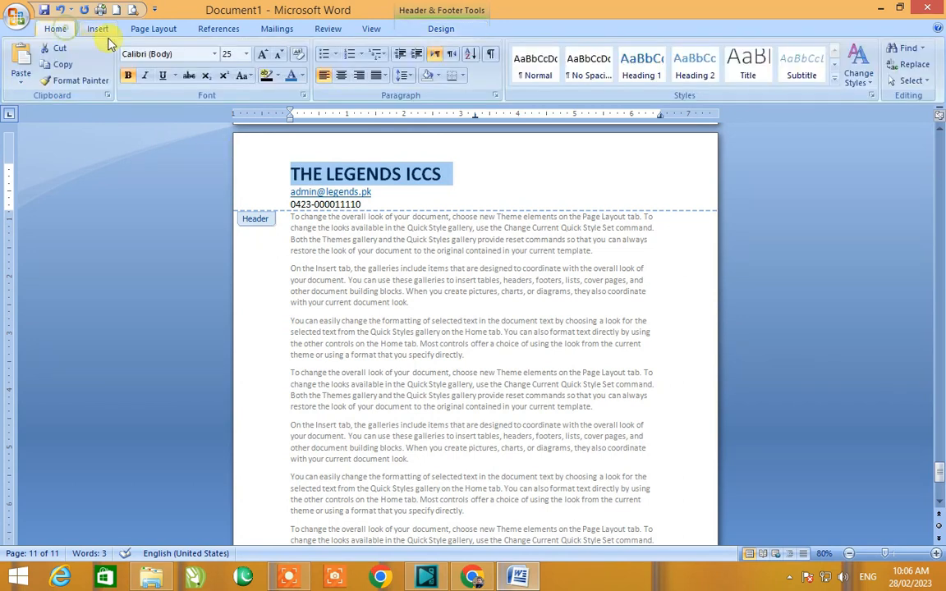
click(215, 55)
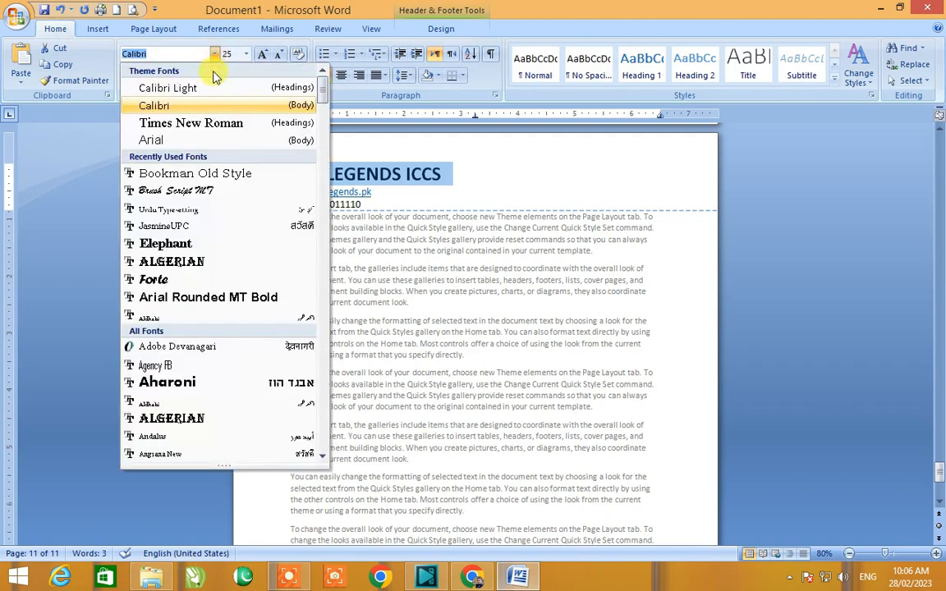
click(212, 175)
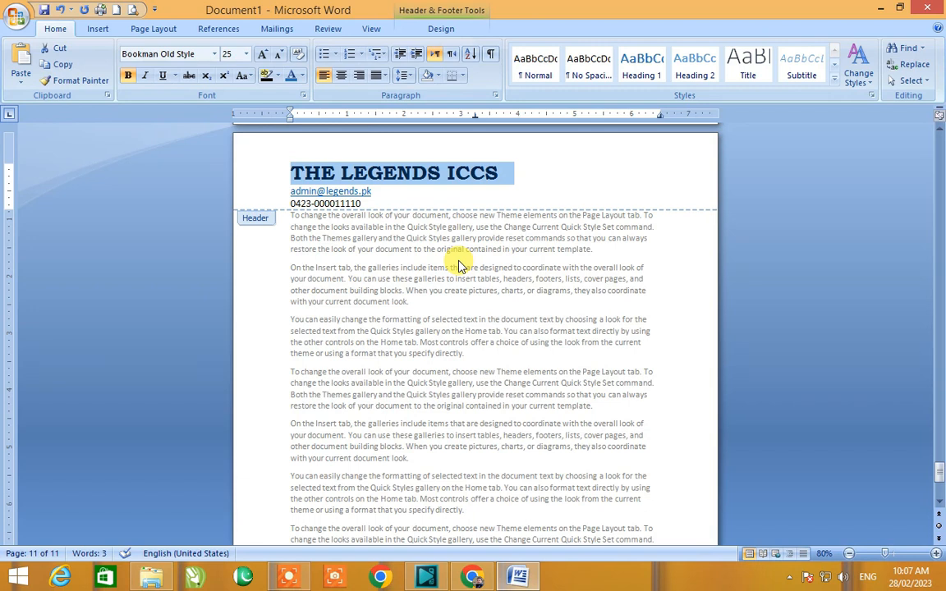
Step: Leave header editing and scroll through the pages to check the header
click(336, 193)
click(331, 203)
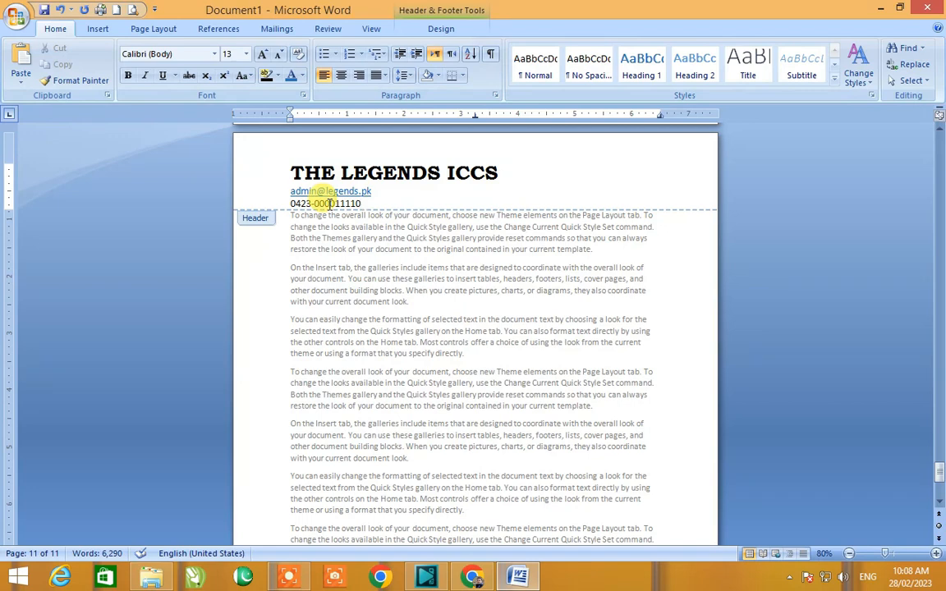
double_click(350, 296)
ctrl+scroll(350, 289, down, 3)
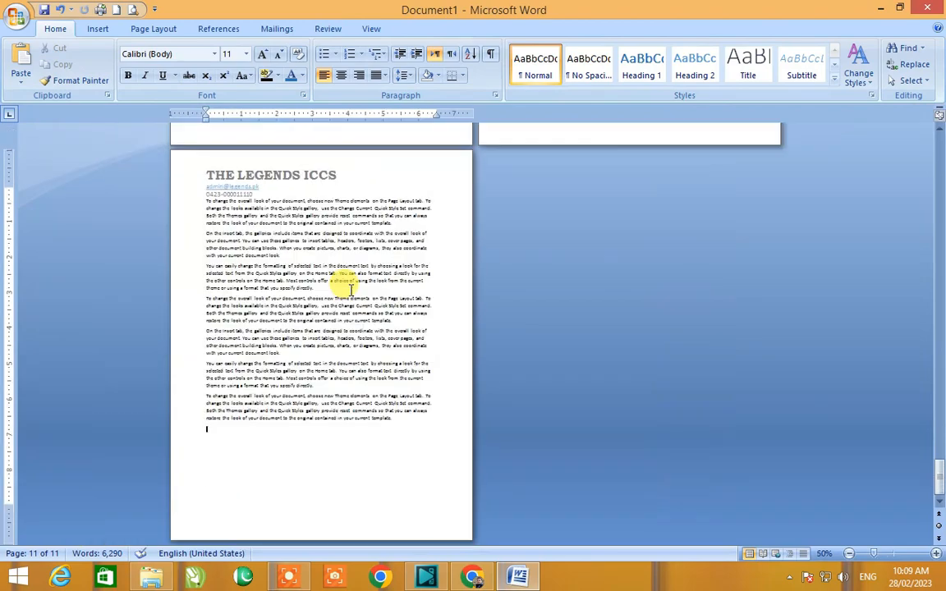
scroll(350, 288, up, 10)
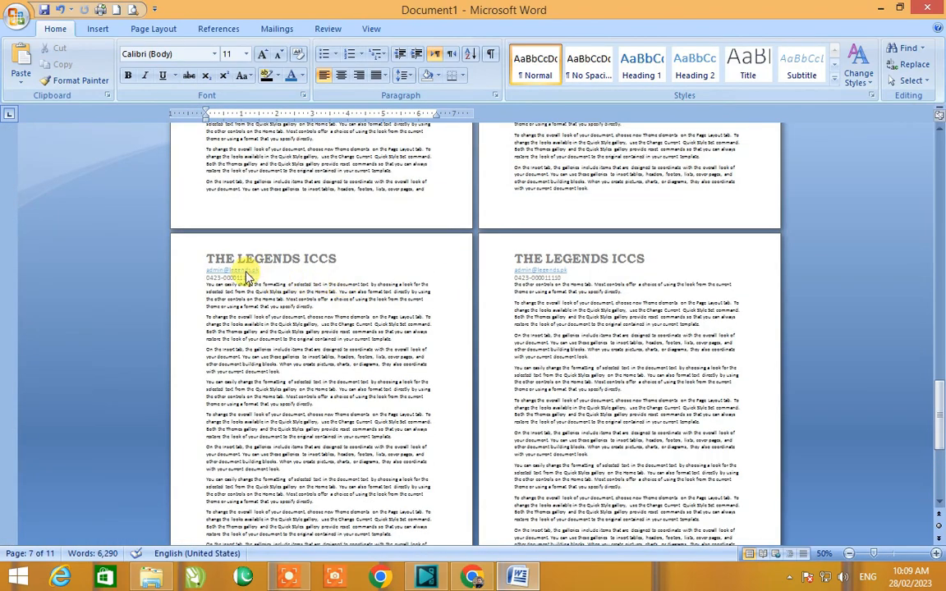
ctrl+scroll(279, 246, up, 2)
ctrl+scroll(308, 263, up, 1)
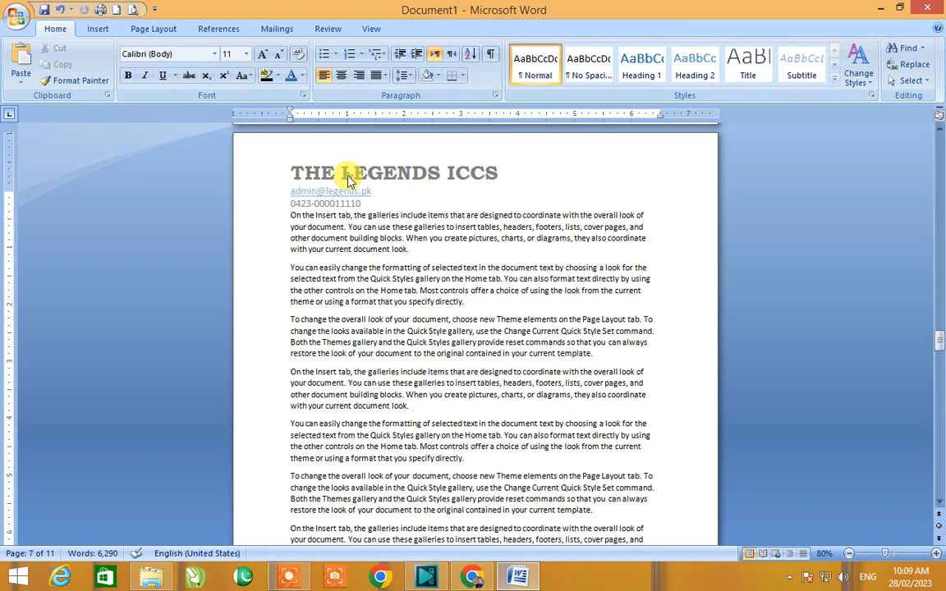
Step: Add a right-aligned "Date:" line followed by an underscore blank below the header contact lines
double_click(345, 174)
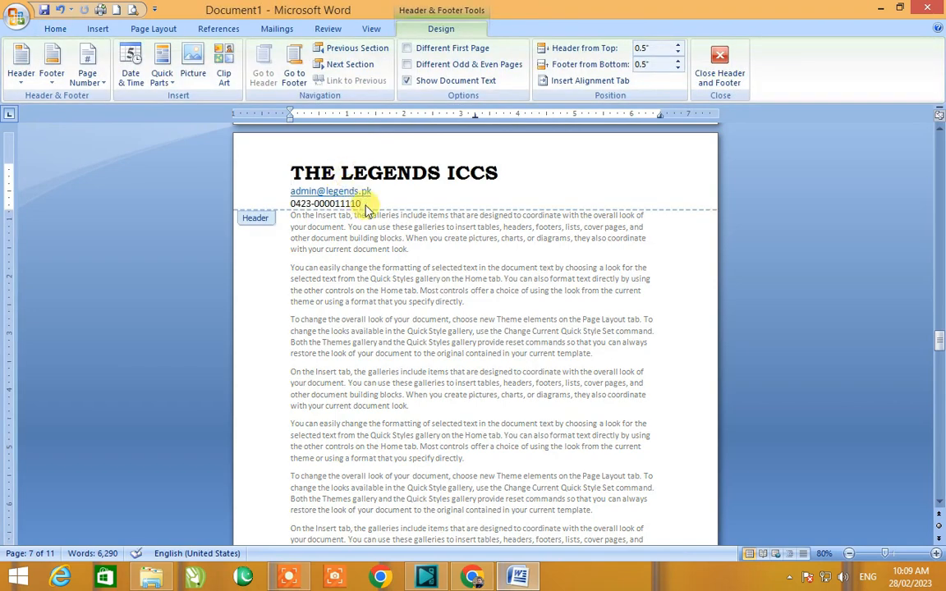
key(Return)
key(Return)
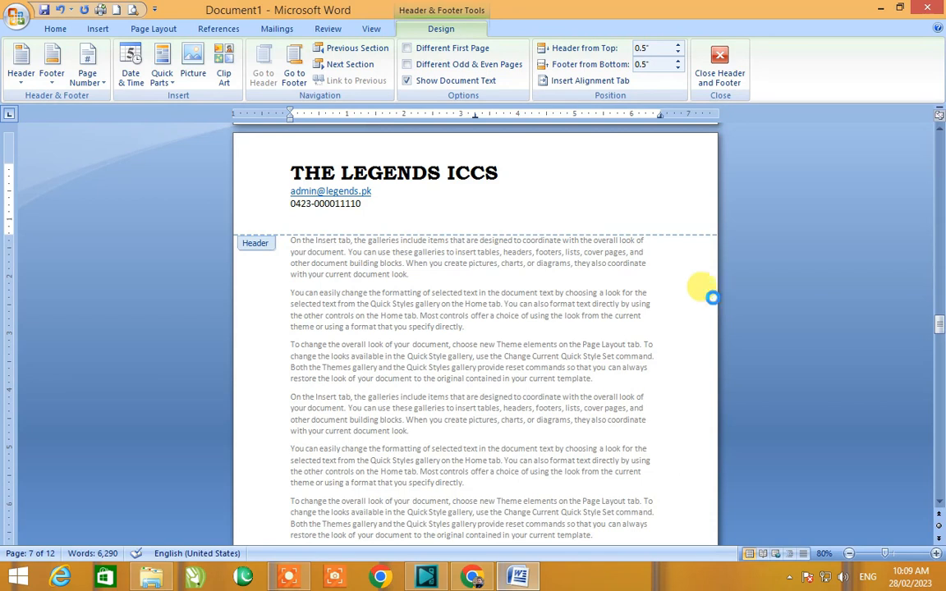
text(Date:)
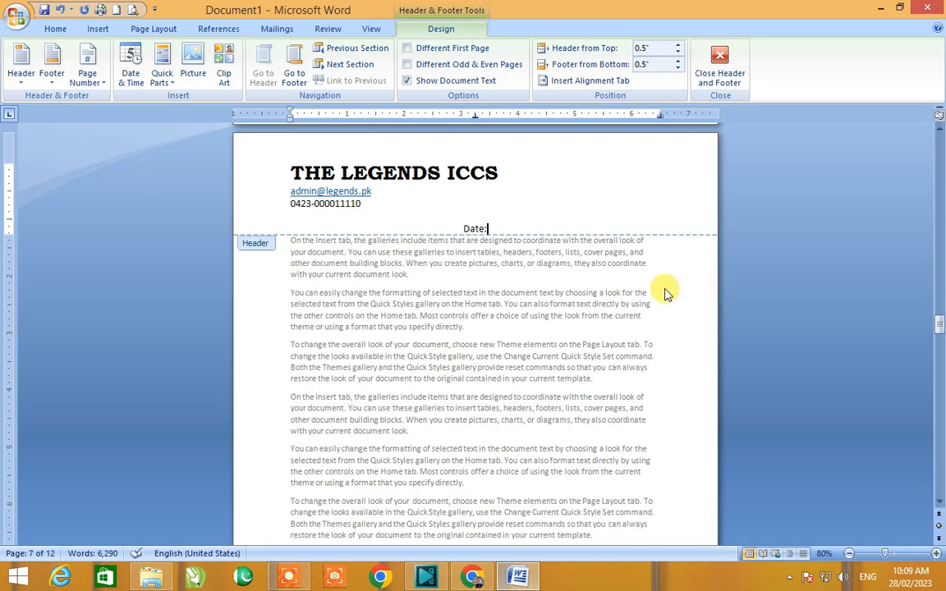
drag(474, 115, 668, 172)
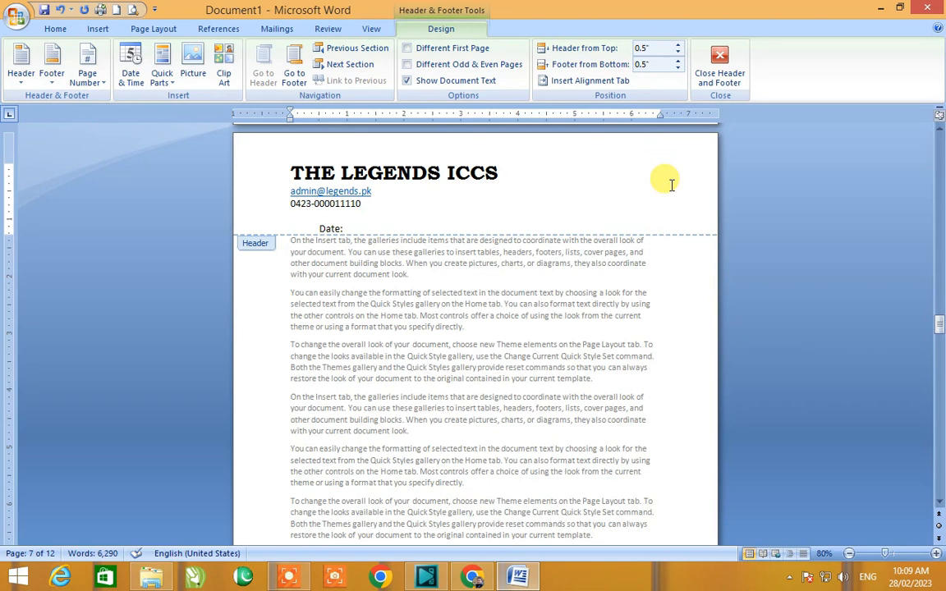
key(ctrl+r)
text(____)
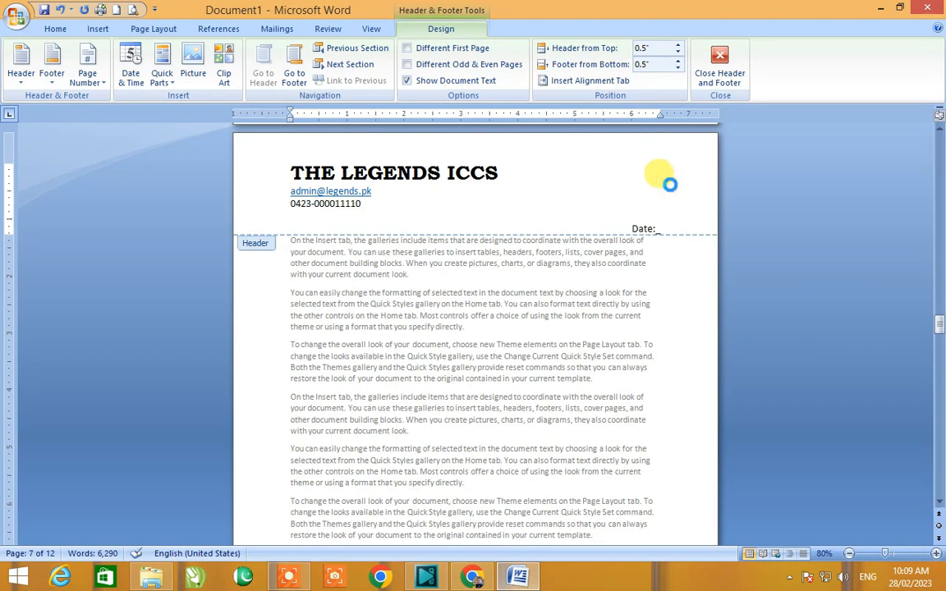
text(__________)
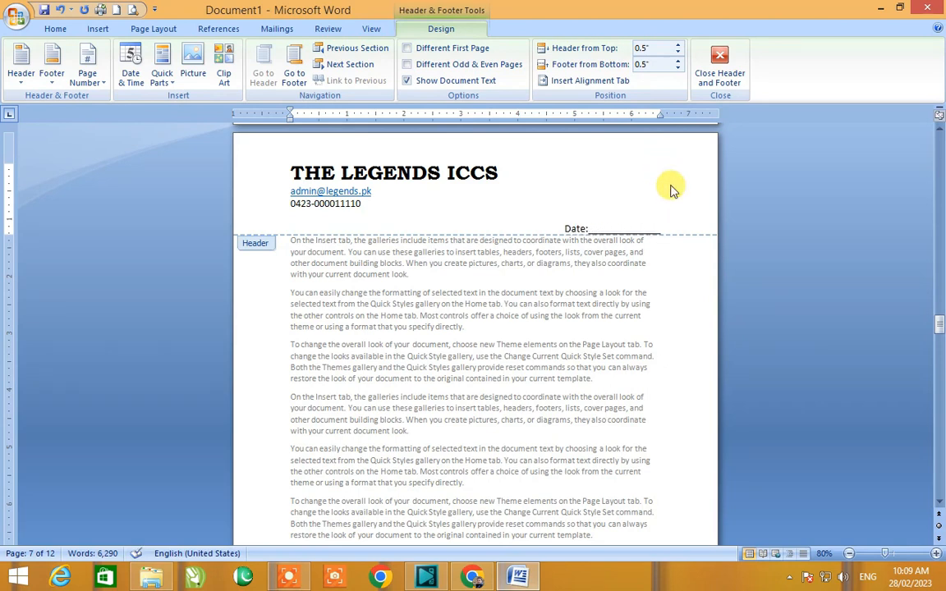
key(Return)
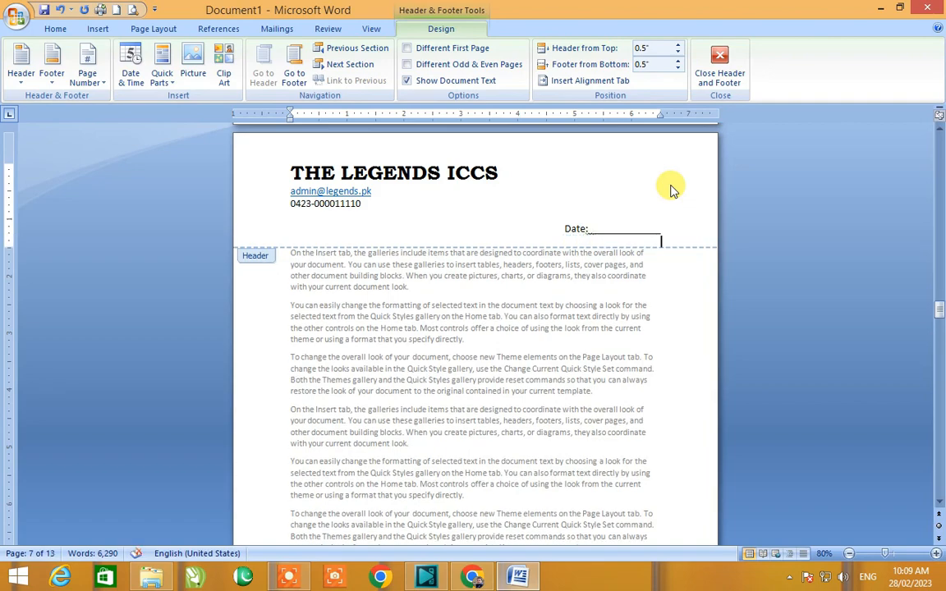
double_click(486, 291)
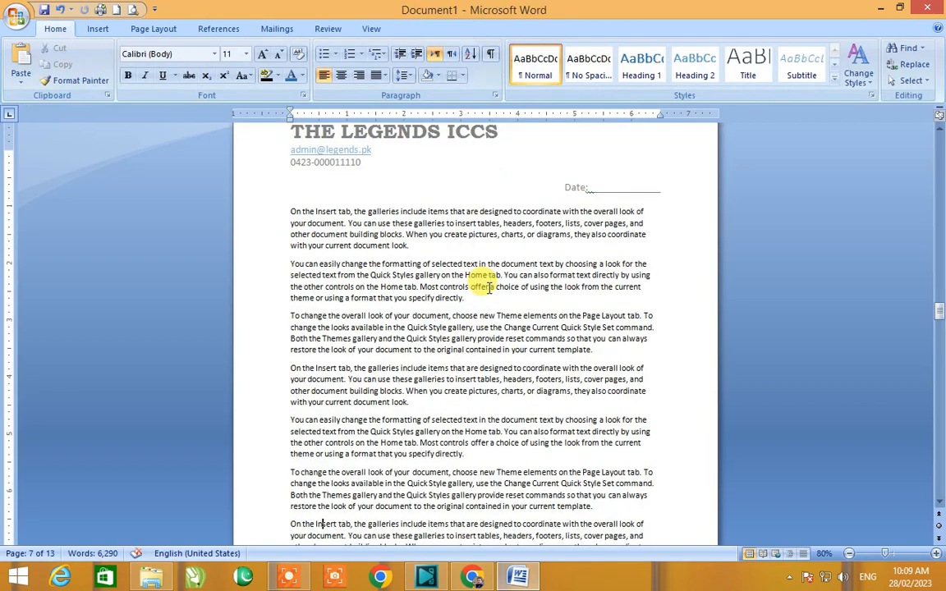
Step: Delete the Date line from the header and return to the body
scroll(486, 291, up, 3)
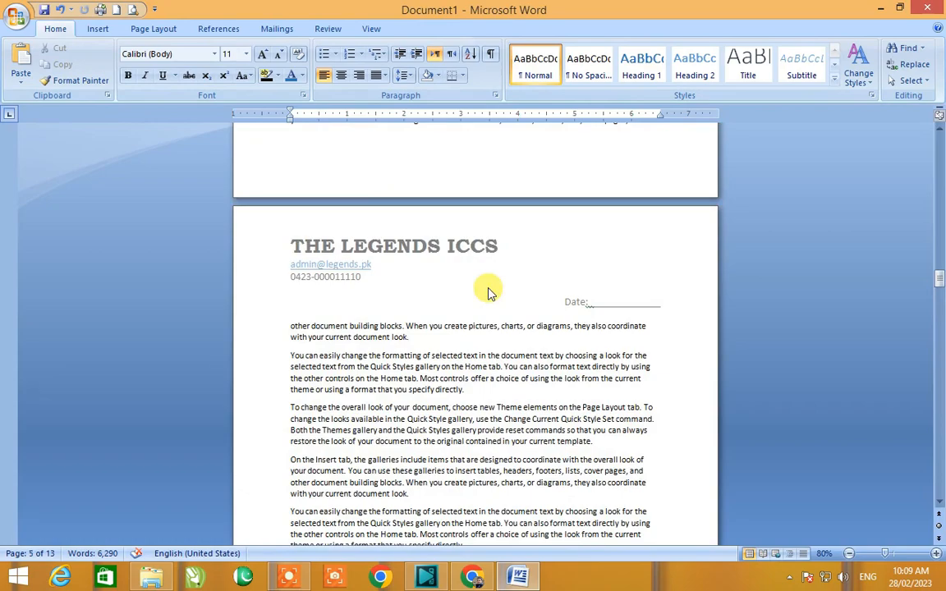
scroll(488, 291, up, 15)
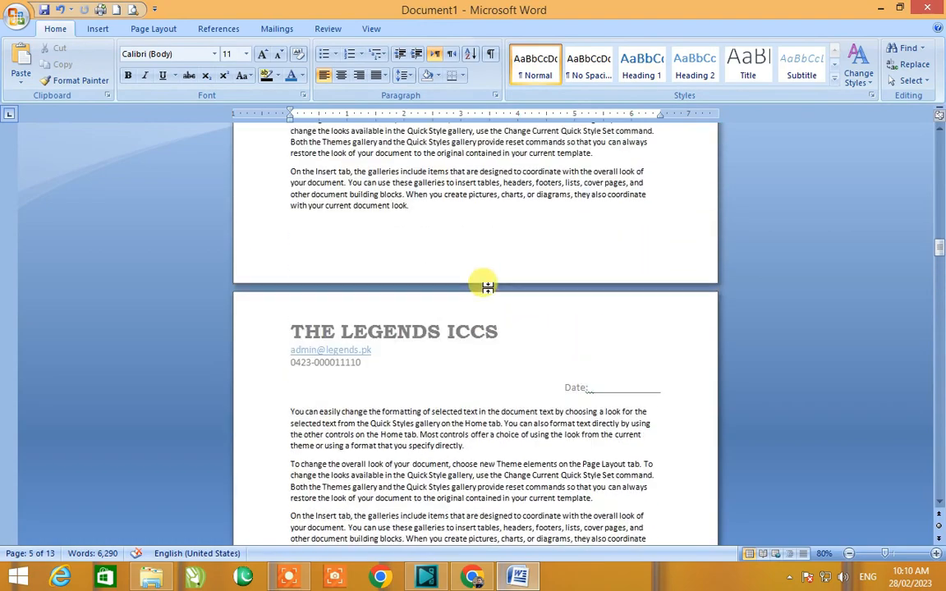
scroll(488, 287, down, 8)
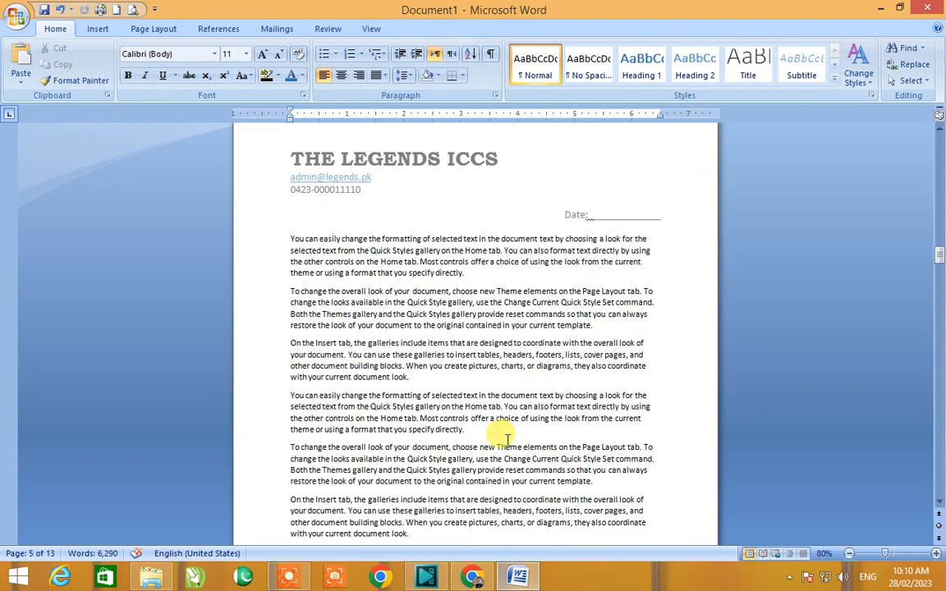
double_click(581, 214)
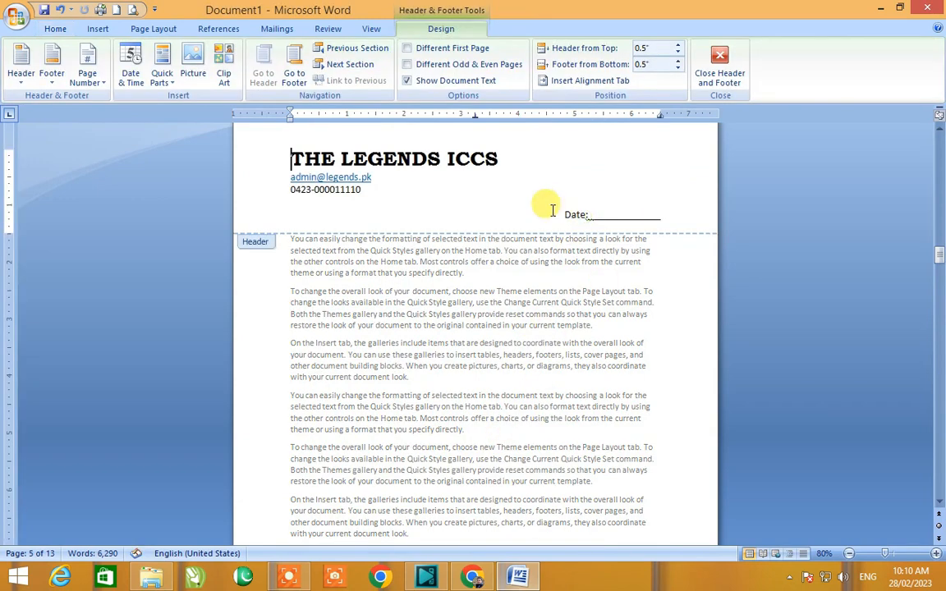
drag(551, 208, 675, 228)
key(Delete)
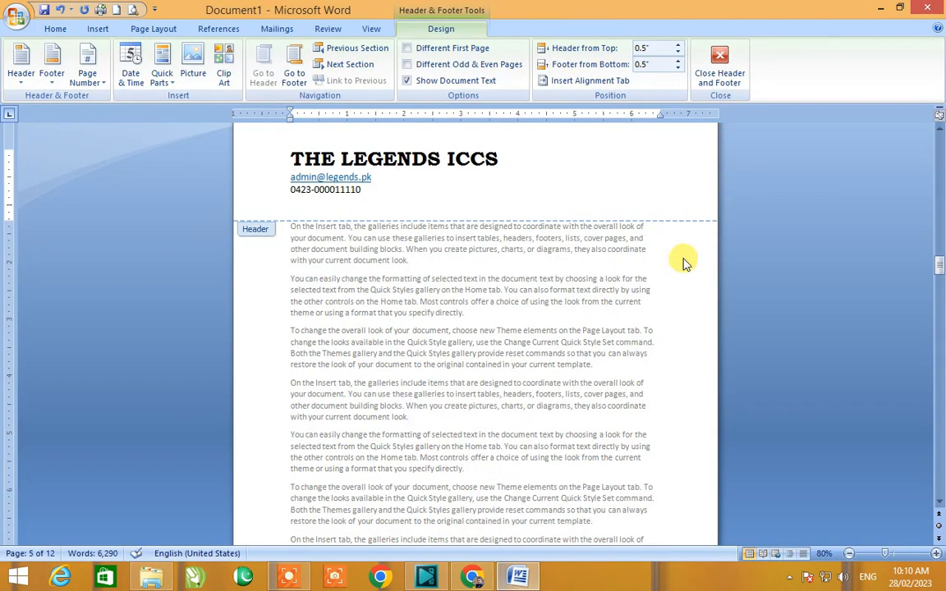
double_click(687, 289)
Step: Open the footer for editing and type the institute's address line in it
scroll(688, 293, up, 15)
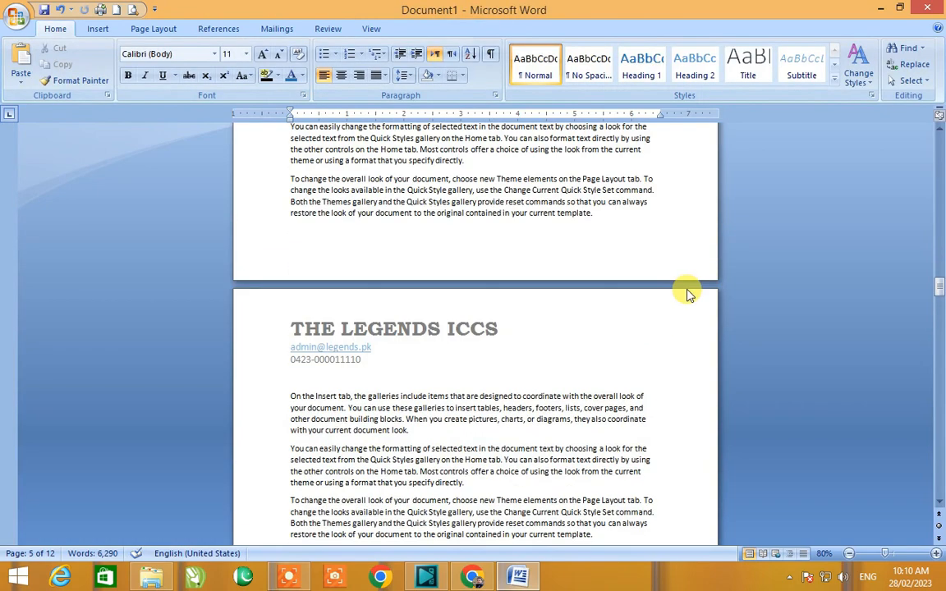
scroll(686, 287, up, 5)
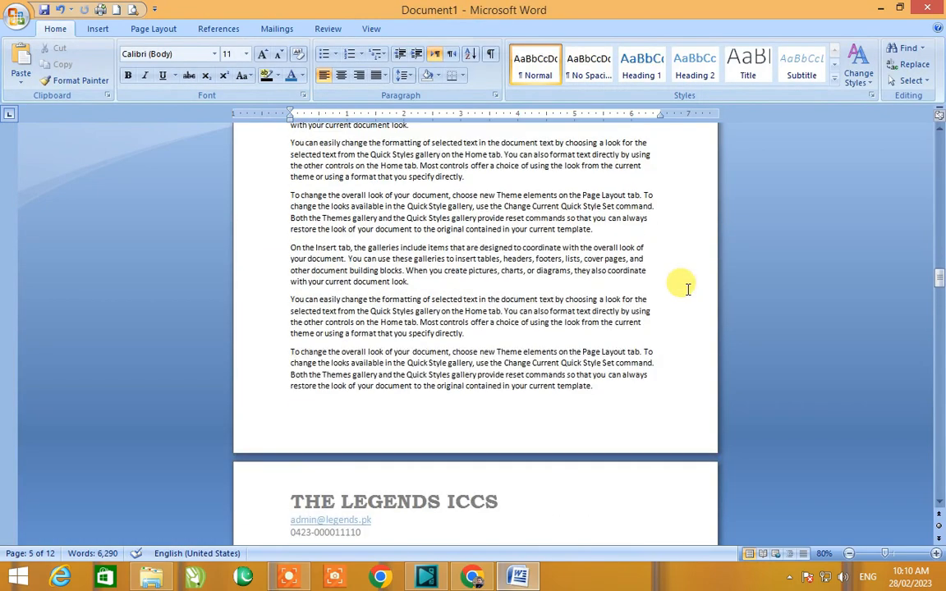
scroll(469, 386, down, 3)
double_click(441, 391)
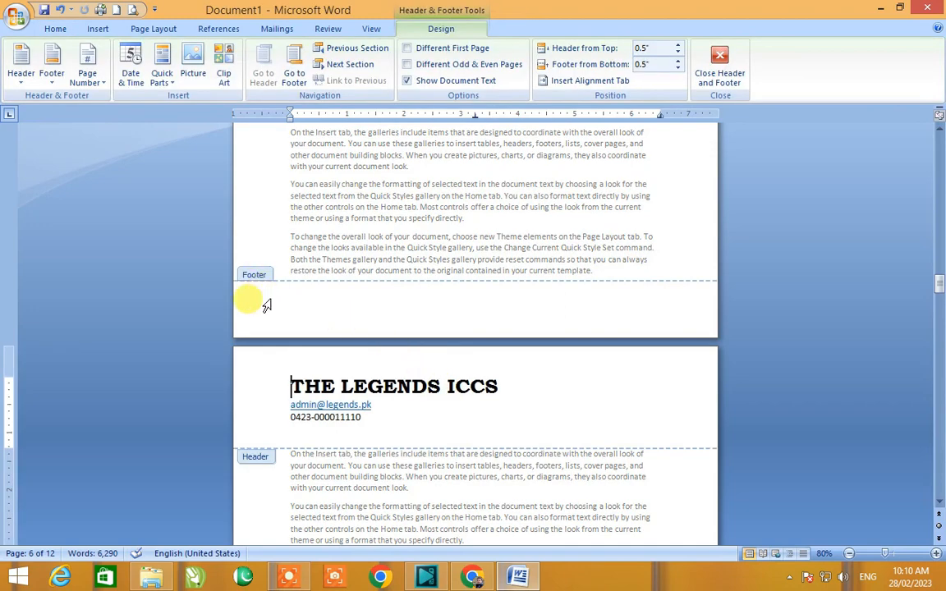
click(407, 303)
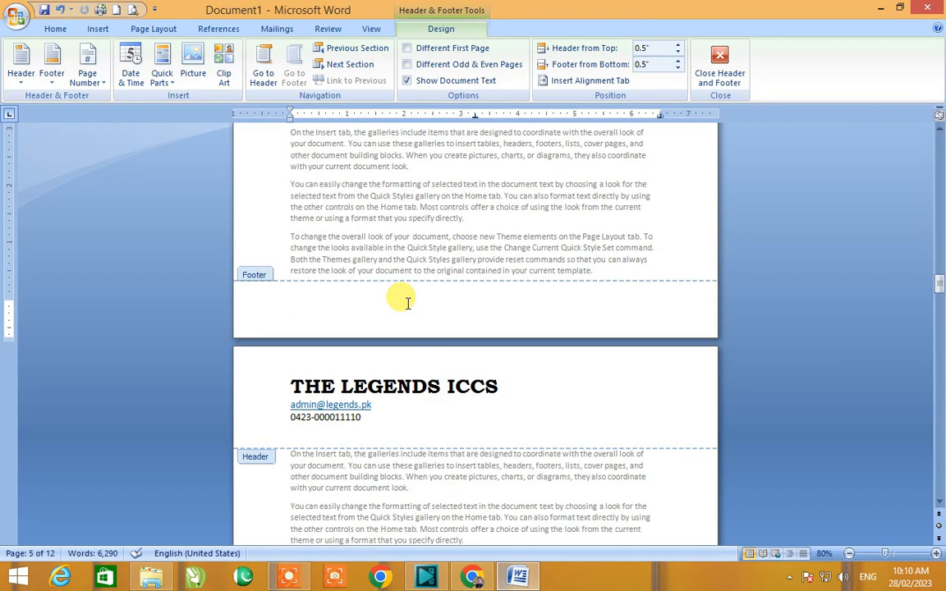
text(B)
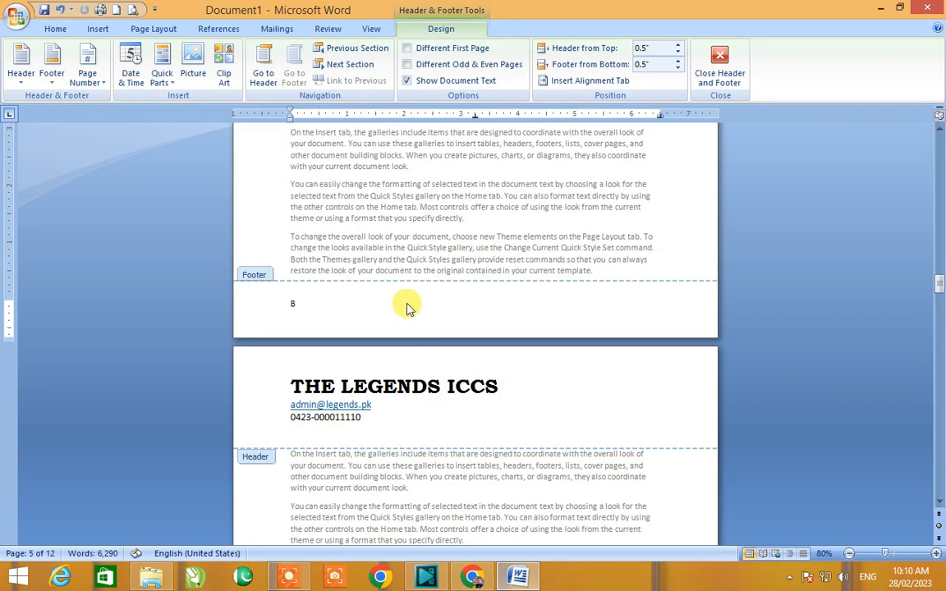
text(urj Attari, Tehsile Ferozwala, Dist. )
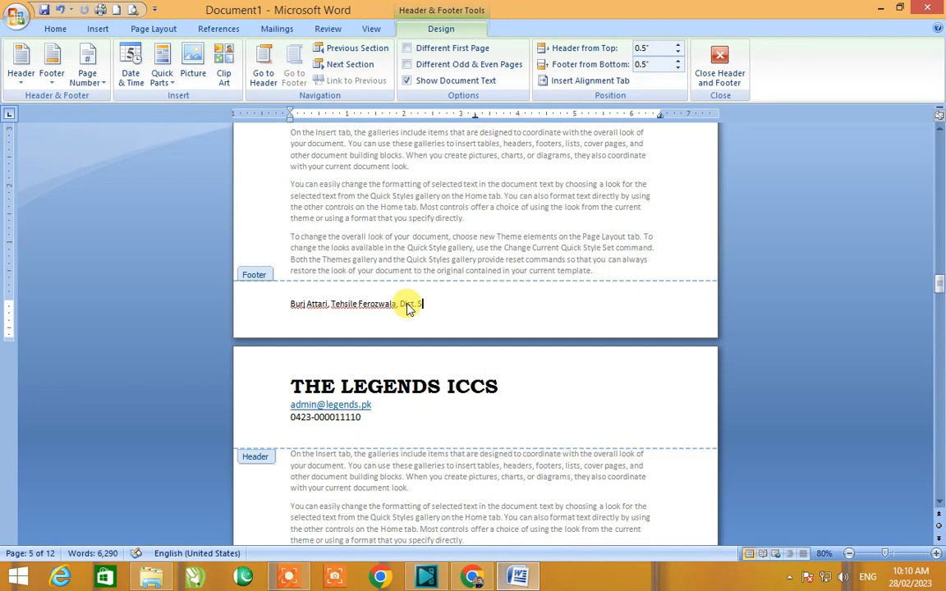
text(Sheikhupura)
Step: Select the footer text, enlarge its font three steps and center it
key(ctrl+a)
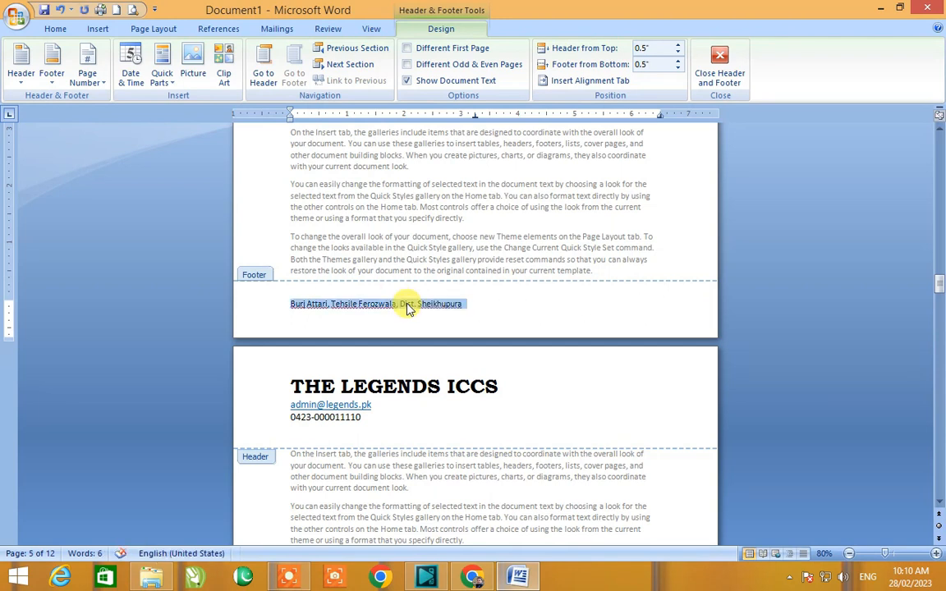
key(ctrl+bracketright)
key(ctrl+bracketright)
key(ctrl+bracketright)
key(ctrl+e)
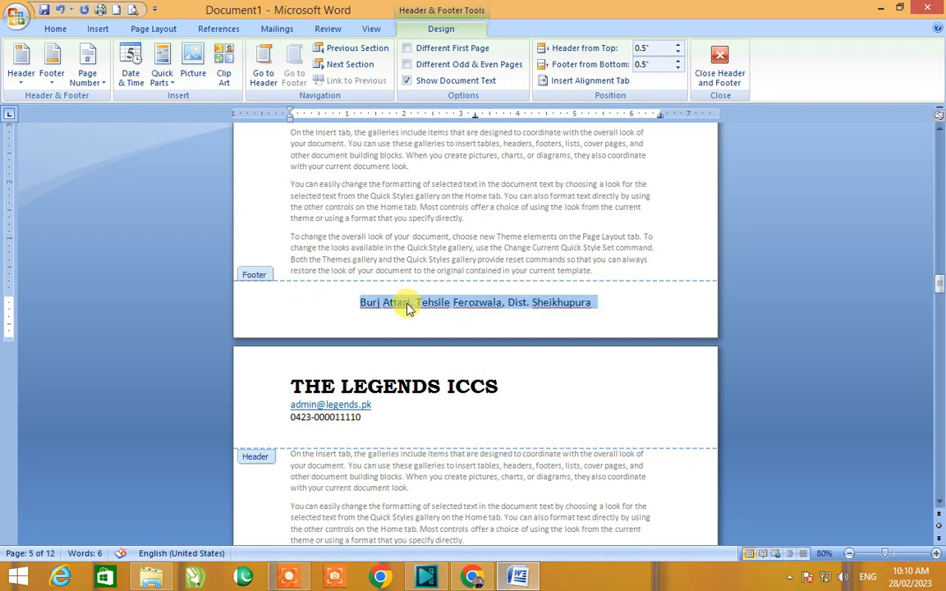
Step: Add an underlined line of tabs to form a horizontal rule above the footer address
click(361, 299)
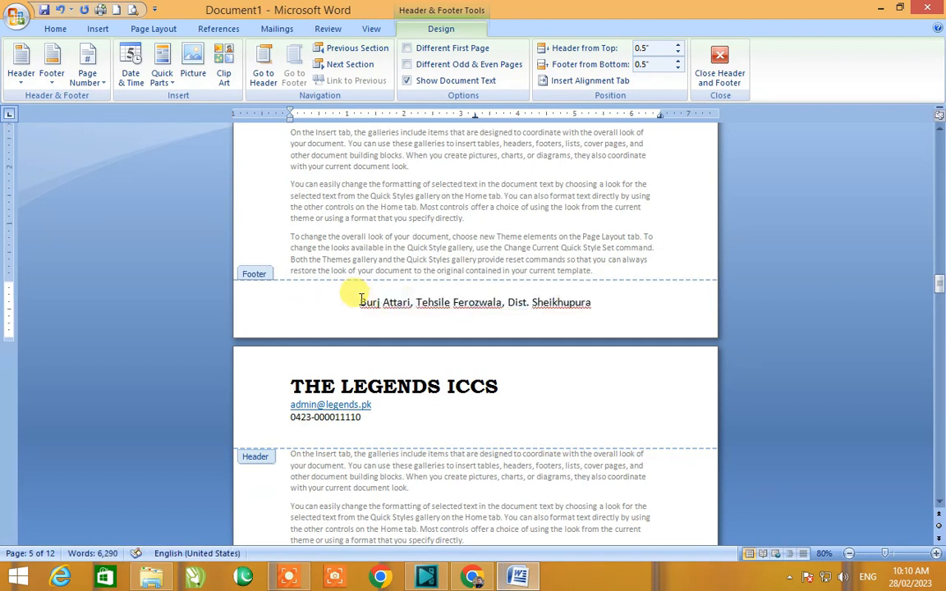
key(ctrl+u)
key(Tab)
key(Tab)
key(Tab)
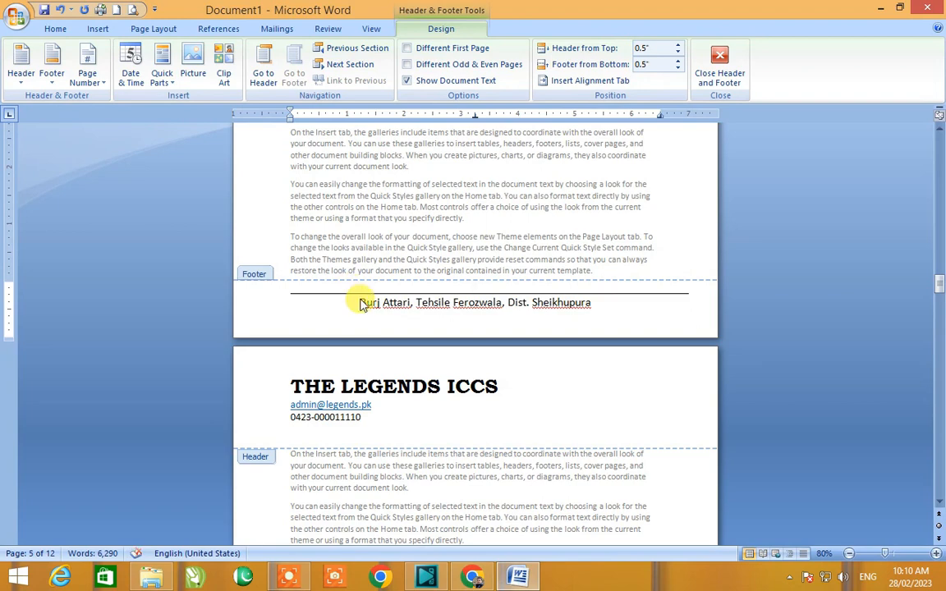
Step: Leave footer editing and scroll through the pages to check the footer
double_click(419, 257)
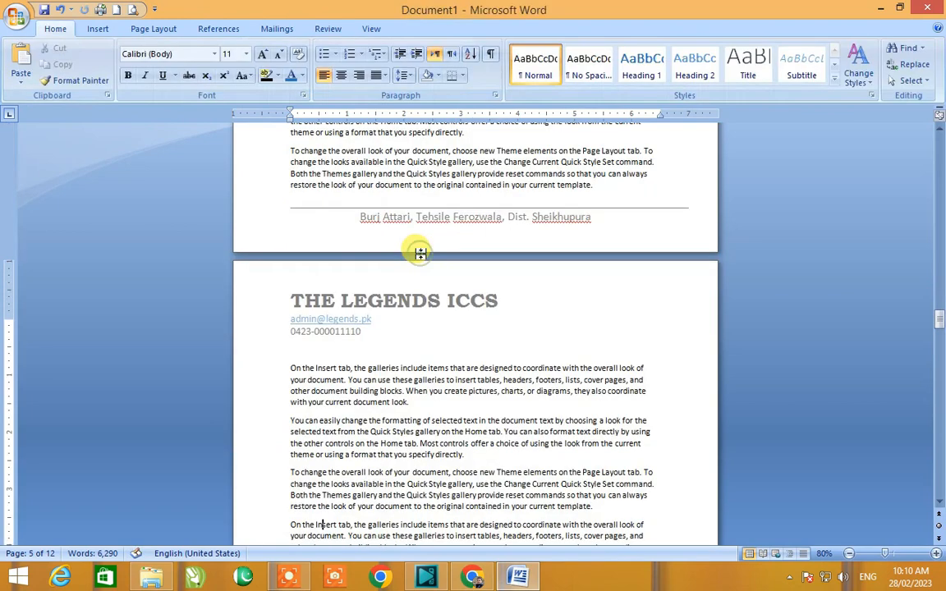
scroll(362, 185, down, 2)
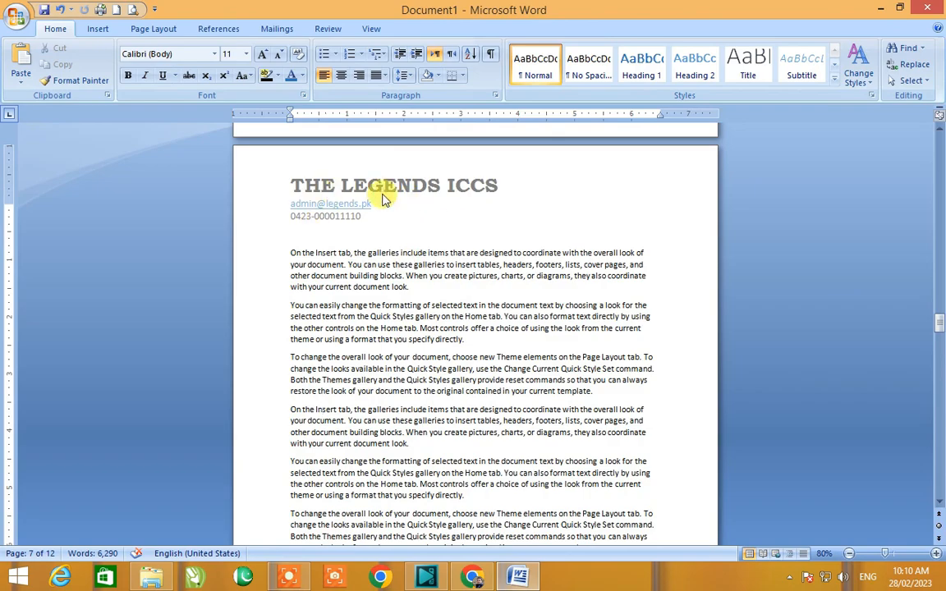
scroll(345, 193, down, 5)
scroll(345, 193, down, 7)
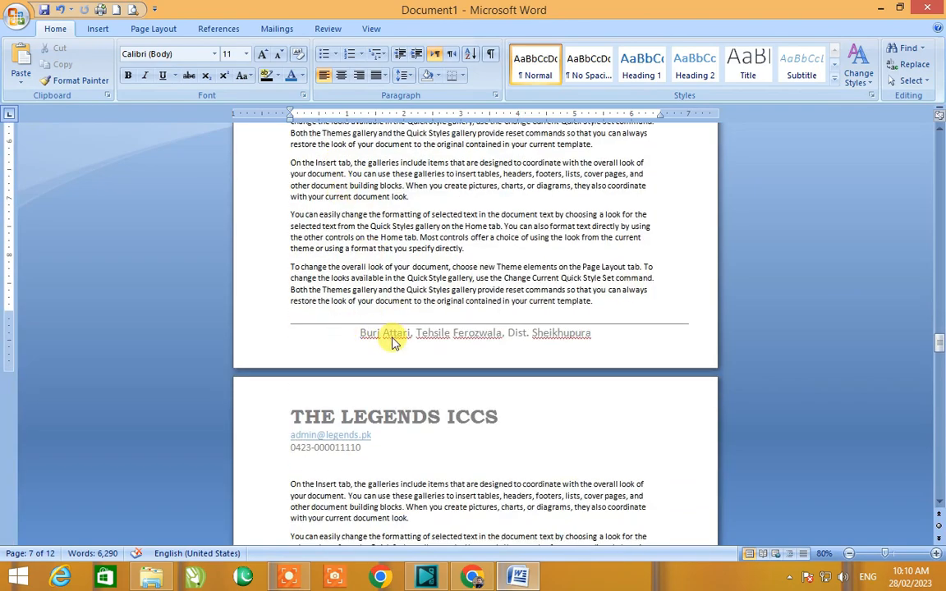
scroll(392, 343, down, 20)
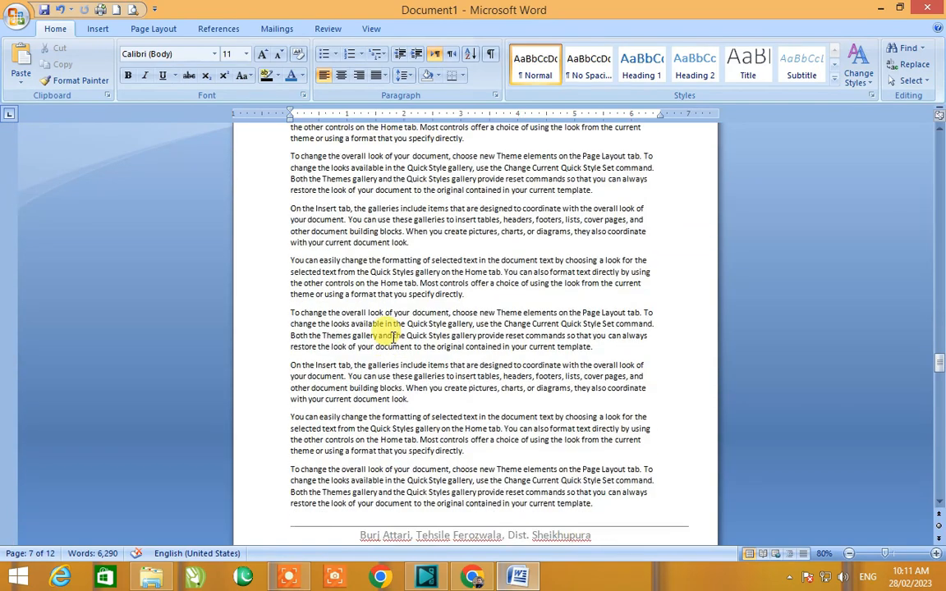
scroll(392, 343, down, 20)
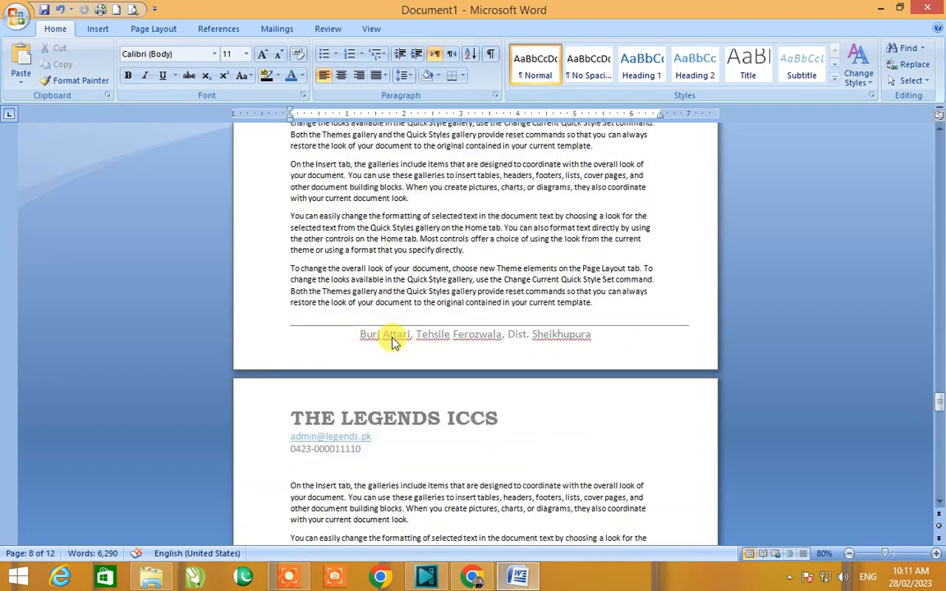
scroll(392, 336, down, 20)
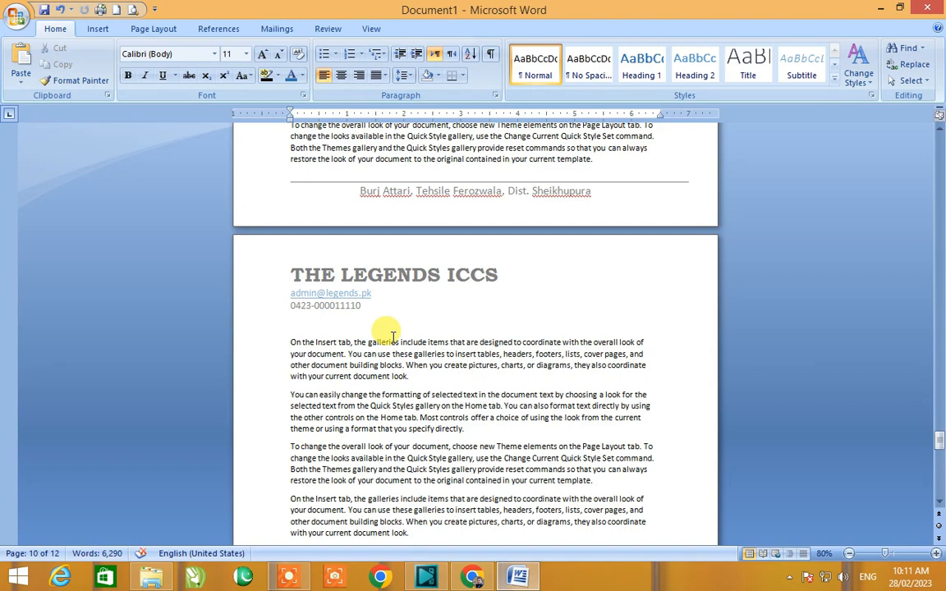
Step: Create a new blank document and open its header for editing
key(ctrl+n)
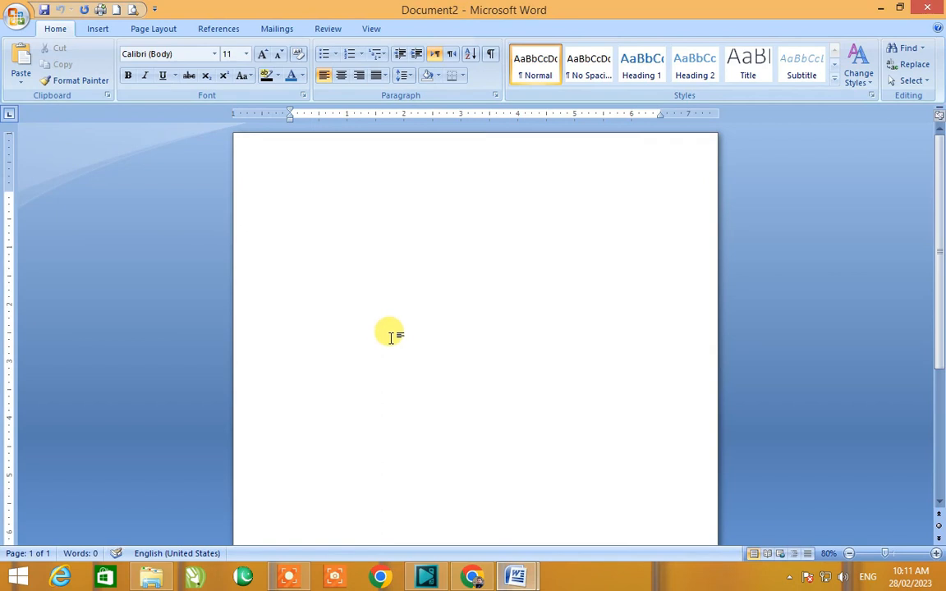
click(97, 30)
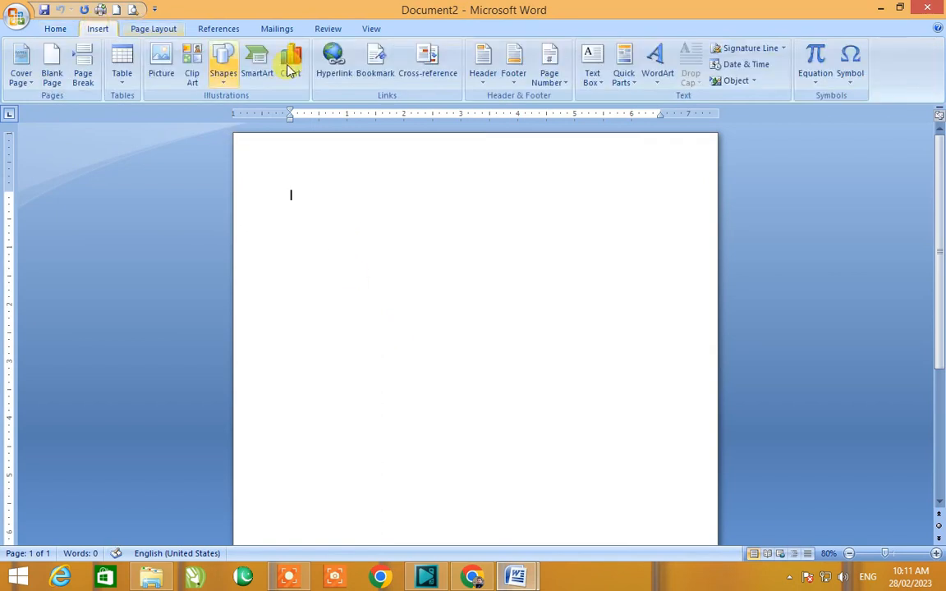
click(491, 87)
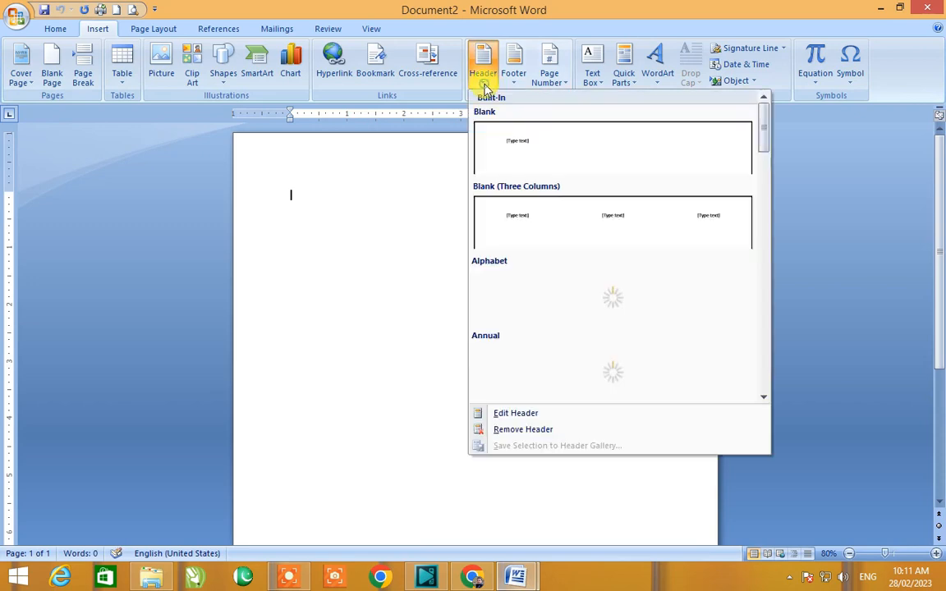
click(548, 412)
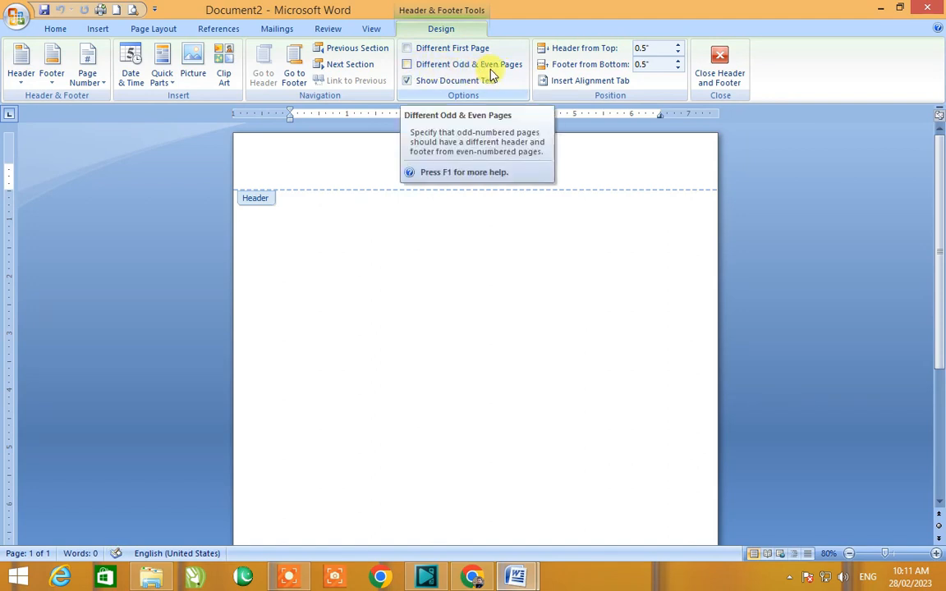
Step: Enable different headers and footers for odd and even pages
click(406, 64)
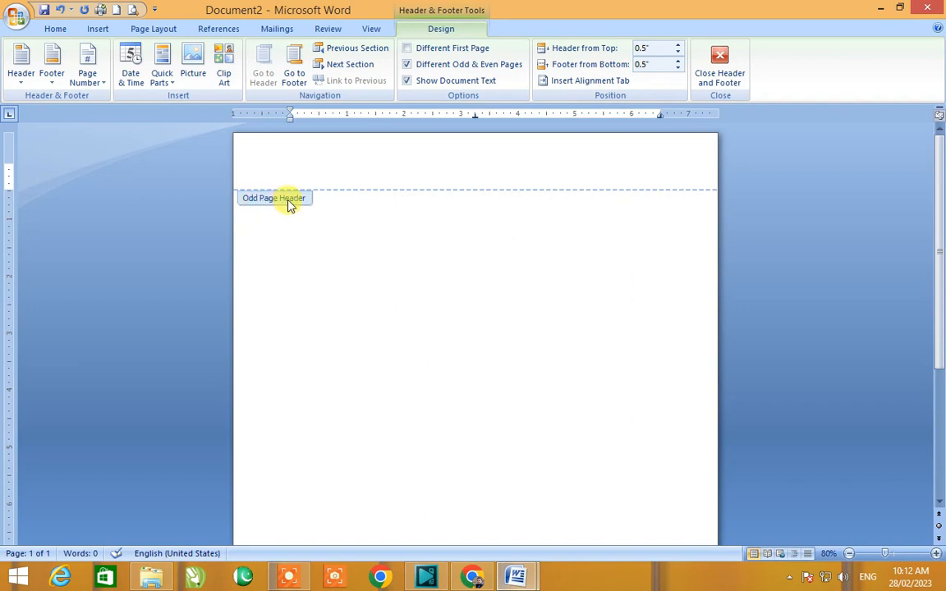
click(408, 66)
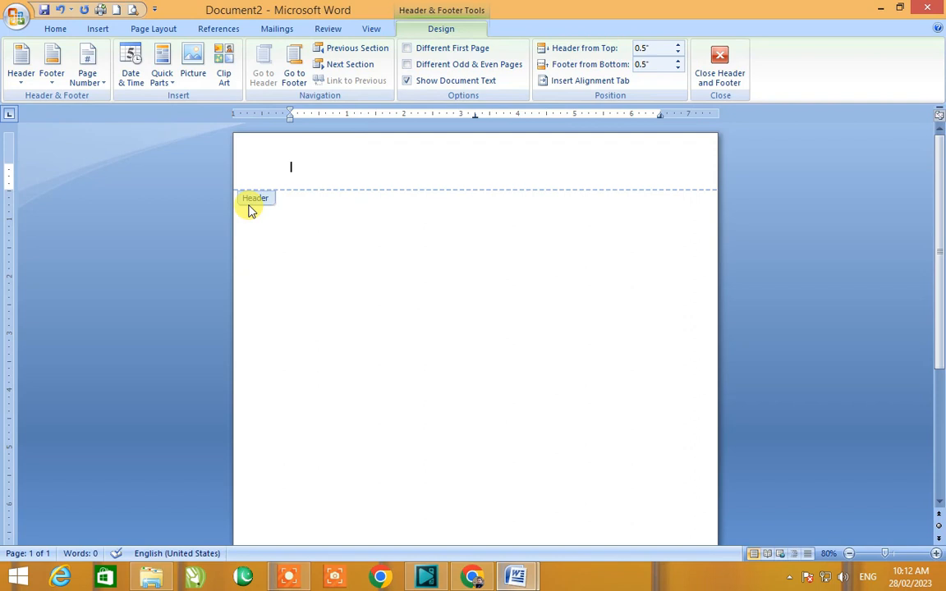
click(407, 65)
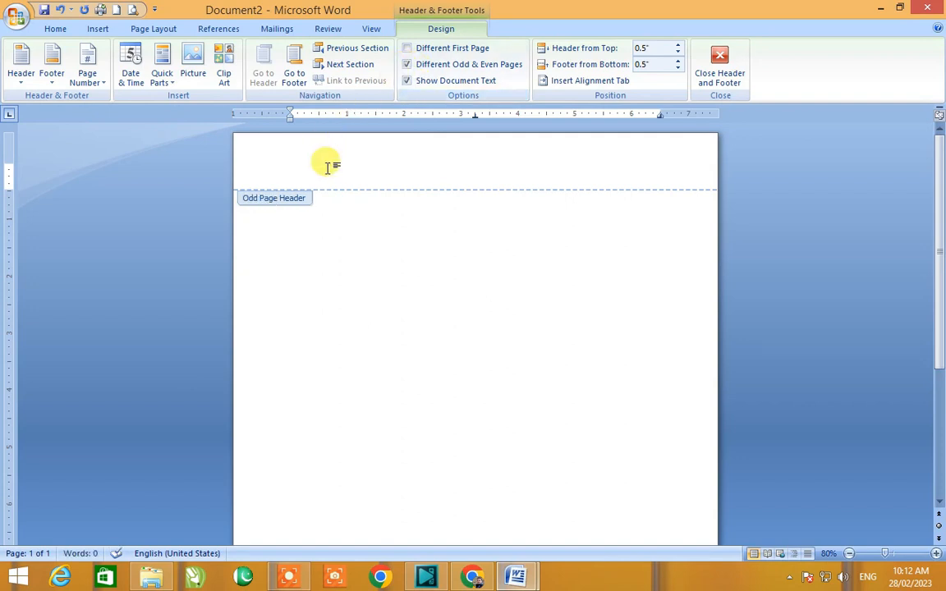
Step: Type "The Legends ICCS" in the odd page header
text(The)
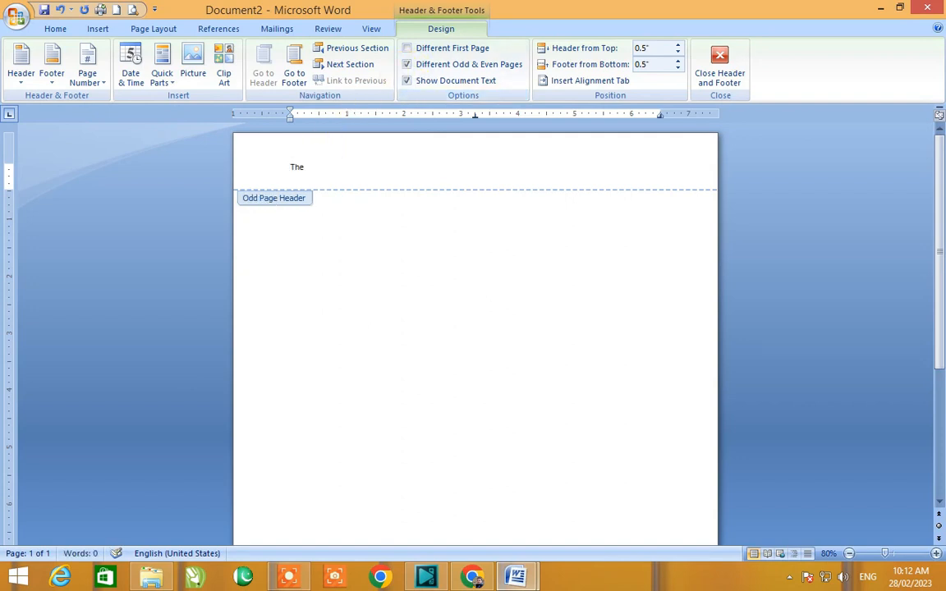
text( Legends I)
Step: Select the odd page header text and enlarge its font six steps
key(ctrl+a)
key(ctrl+])
key(ctrl+])
key(ctrl+])
key(ctrl+])
key(ctrl+])
key(ctrl+])
key(ctrl+])
key(ctrl+])
key(ctrl+])
key(ctrl+])
key(ctrl+])
key(ctrl+])
key(ctrl+])
key(ctrl+])
key(ctrl+])
key(ctrl+])
key(ctrl+])
key(ctrl+])
key(ctrl+])
key(ctrl+])
key(ctrl+])
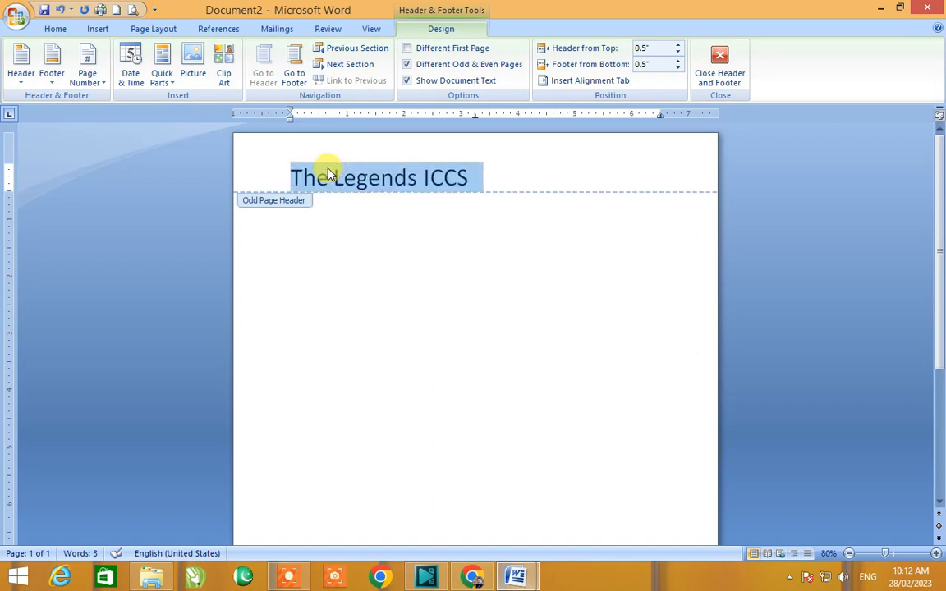
Step: Leave header editing and insert a page break to add a second page
scroll(421, 281, down, 5)
scroll(421, 281, up, 5)
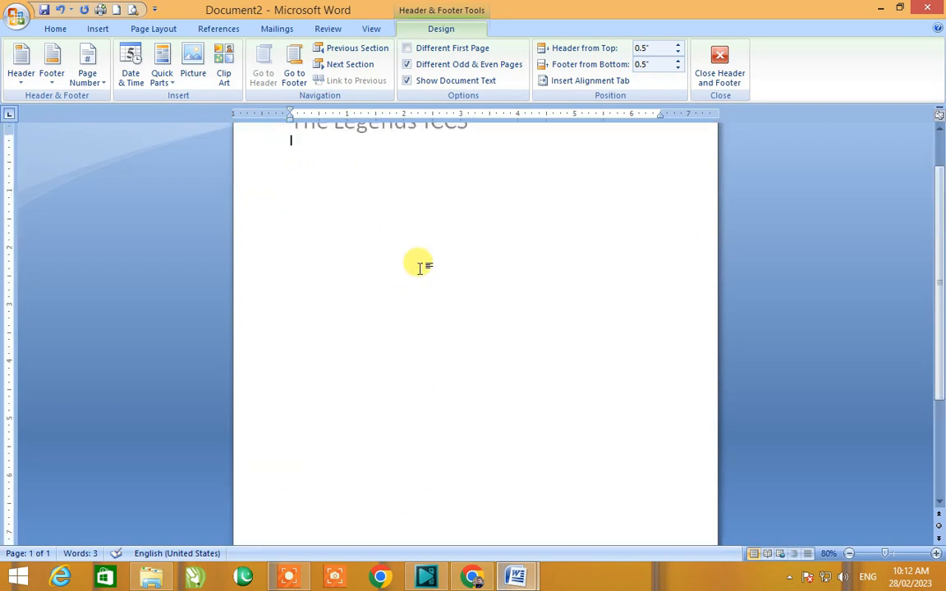
double_click(420, 267)
key(ctrl+Return)
Step: Open the even page header on the second page and type "The Reformers"
scroll(423, 273, up, 3)
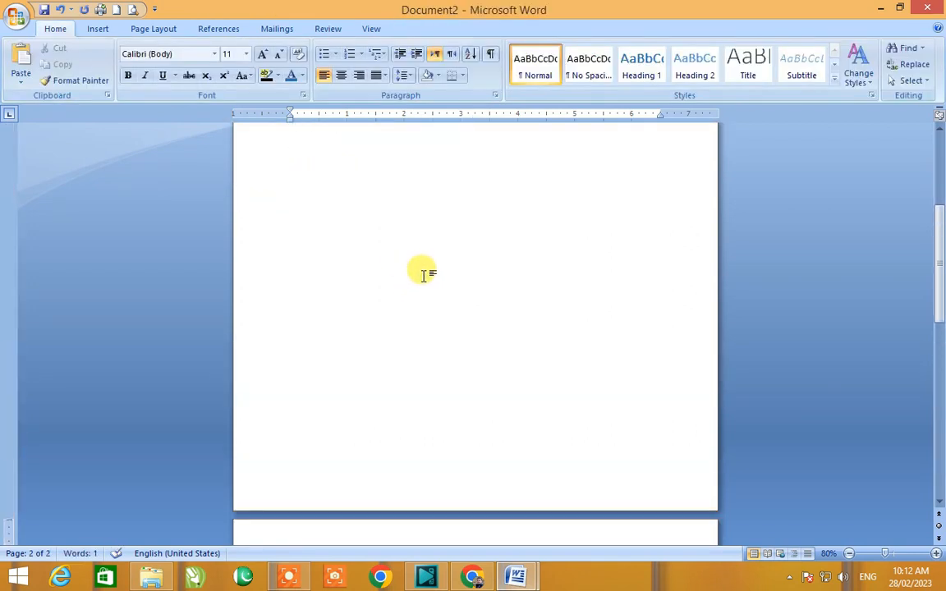
double_click(382, 185)
scroll(312, 427, down, 5)
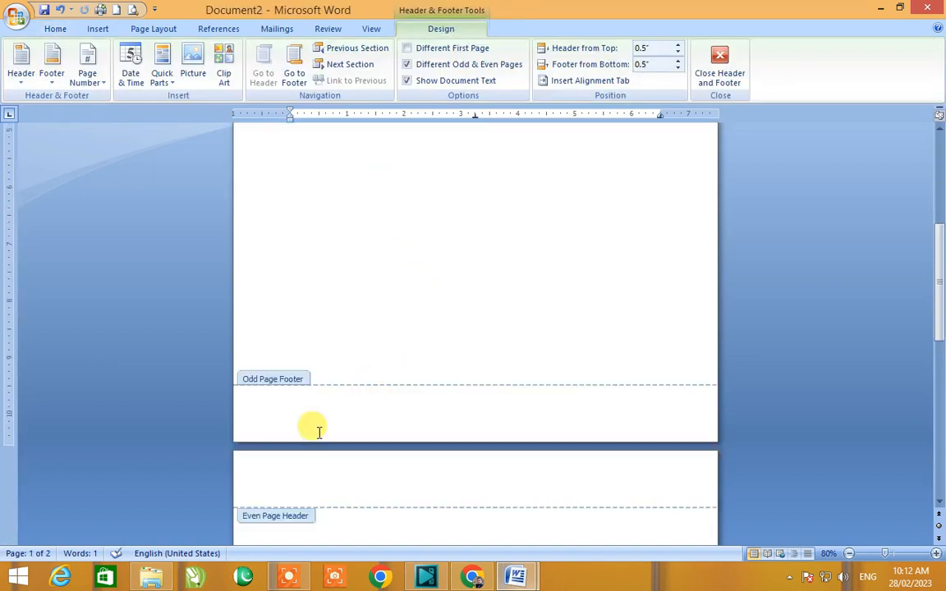
scroll(319, 429, down, 1)
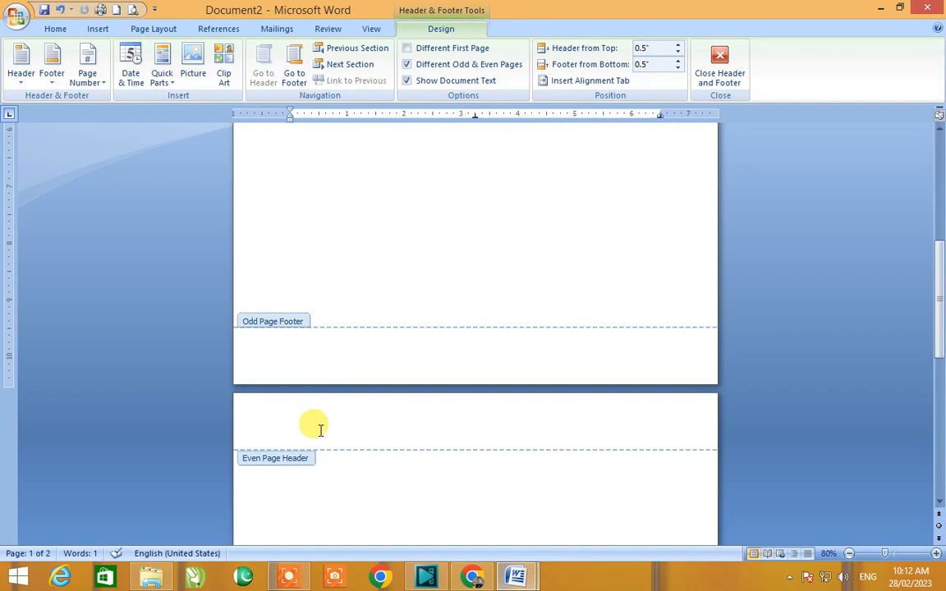
scroll(320, 428, down, 1)
click(289, 365)
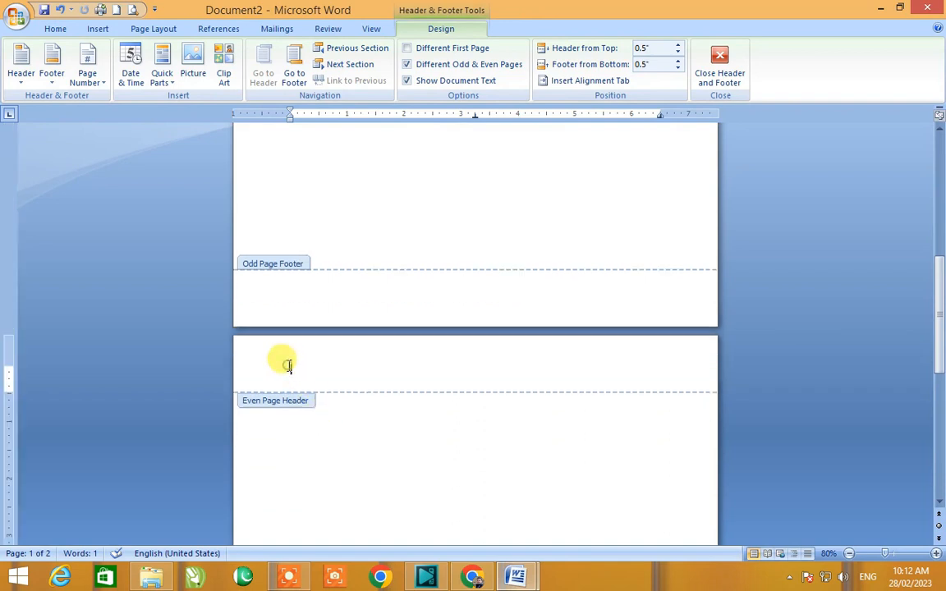
text(The Reformers)
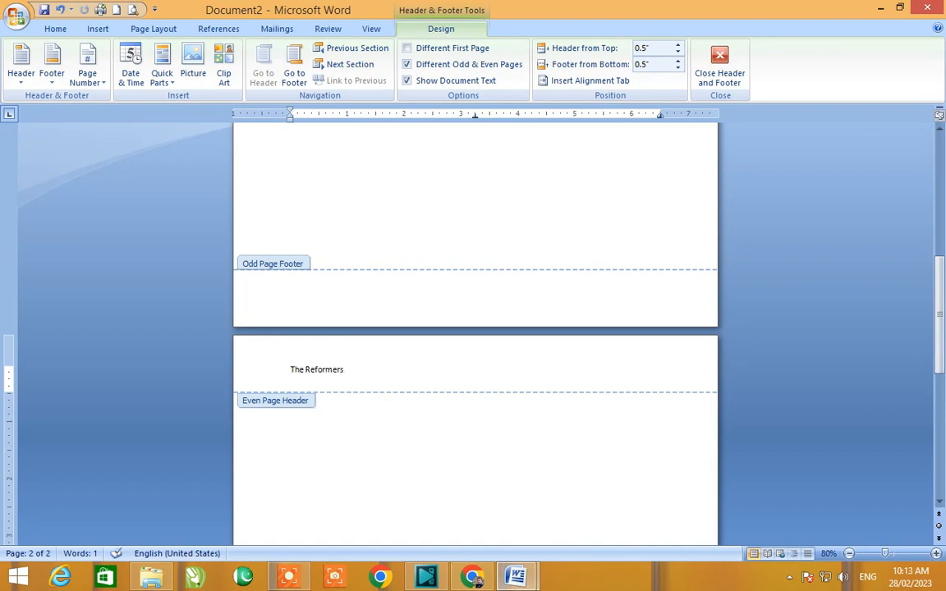
Step: Select the even page header text and enlarge its font three steps
key(ctrl+a)
key(ctrl+bracketright)
key(ctrl+bracketright)
key(ctrl+bracketright)
key(ctrl+bracketright)
key(ctrl+bracketright)
key(ctrl+bracketright)
key(ctrl+bracketright)
key(ctrl+bracketright)
key(ctrl+bracketright)
key(ctrl+bracketright)
key(ctrl+bracketright)
key(ctrl+bracketright)
key(ctrl+bracketright)
key(ctrl+bracketright)
key(ctrl+bracketright)
key(ctrl+bracketright)
key(ctrl+bracketright)
key(ctrl+bracketright)
key(ctrl+bracketright)
key(ctrl+bracketright)
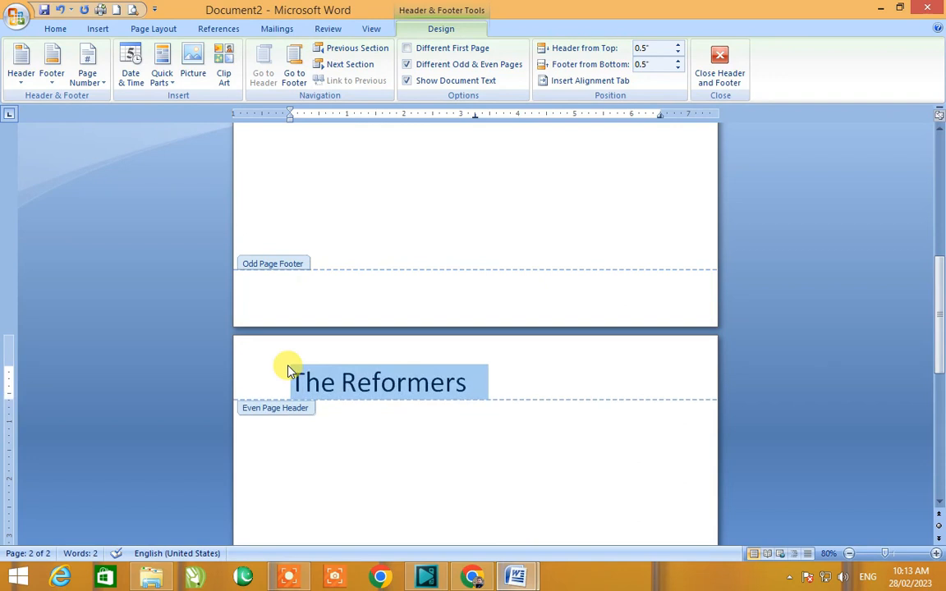
Step: Leave header editing and insert three more page breaks to show alternating headers
double_click(416, 475)
scroll(415, 472, down, 3)
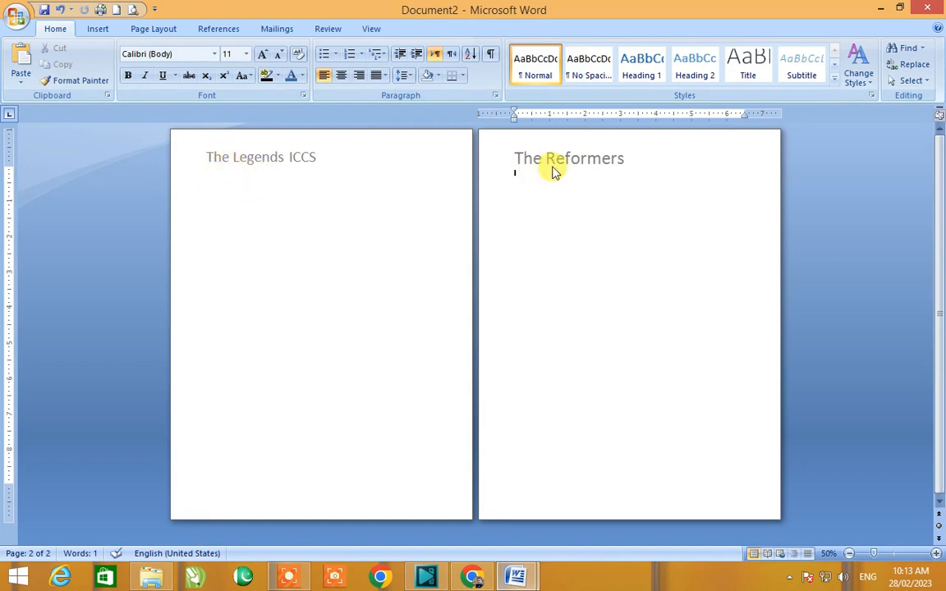
scroll(552, 171, down, 1)
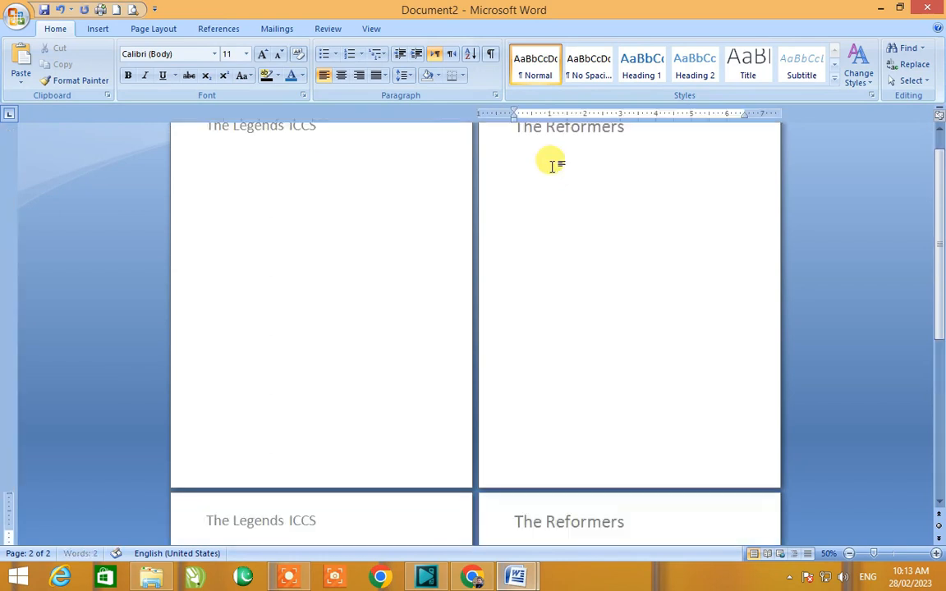
key(ctrl+Return)
key(ctrl+Return)
key(ctrl+Return)
key(ctrl+Return)
key(ctrl+Return)
key(ctrl+Return)
key(ctrl+Return)
key(ctrl+Return)
key(ctrl+Return)
key(ctrl+Return)
key(ctrl+Return)
key(ctrl+Return)
key(ctrl+Return)
key(ctrl+Return)
key(ctrl+Return)
key(ctrl+Return)
key(ctrl+Return)
key(ctrl+Return)
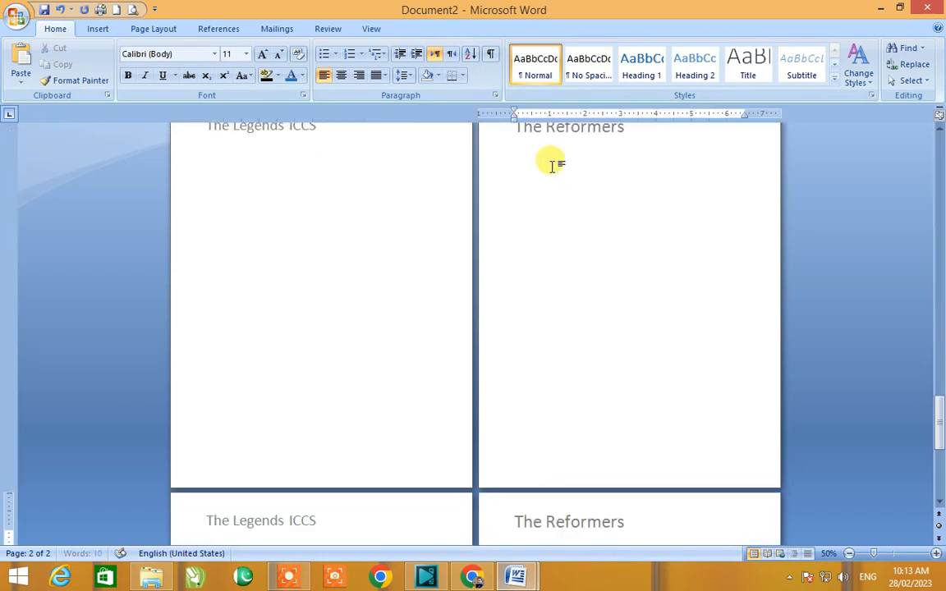
Step: Insert three further page breaks to extend the document
key(ctrl+Return)
key(ctrl+Return)
key(ctrl+Return)
key(ctrl+Return)
key(ctrl+Return)
key(ctrl+Return)
key(ctrl+Return)
key(ctrl+Return)
key(ctrl+Return)
key(ctrl+Return)
key(ctrl+Return)
key(ctrl+Return)
key(ctrl+Return)
key(ctrl+Return)
key(ctrl+Return)
key(ctrl+Return)
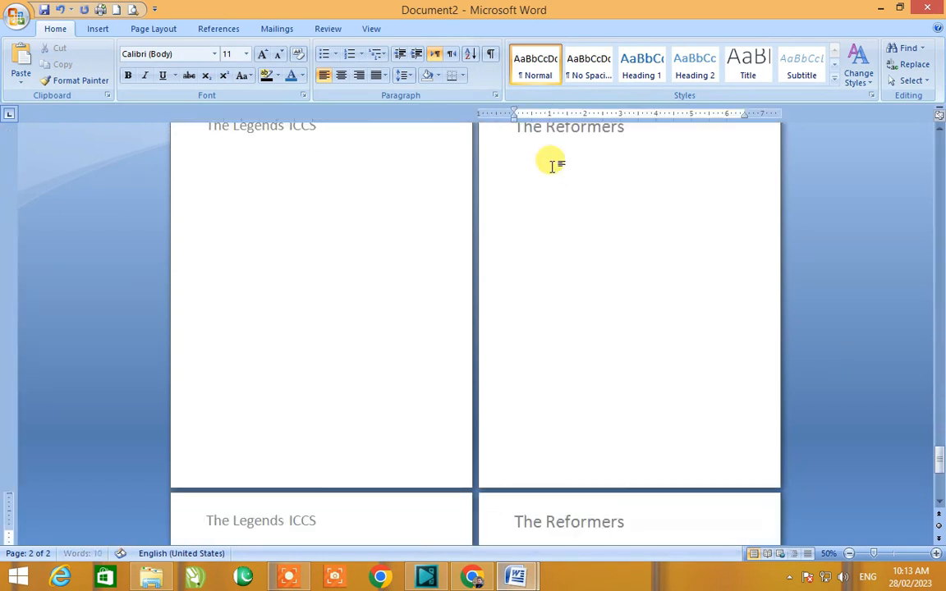
scroll(692, 456, up, 7)
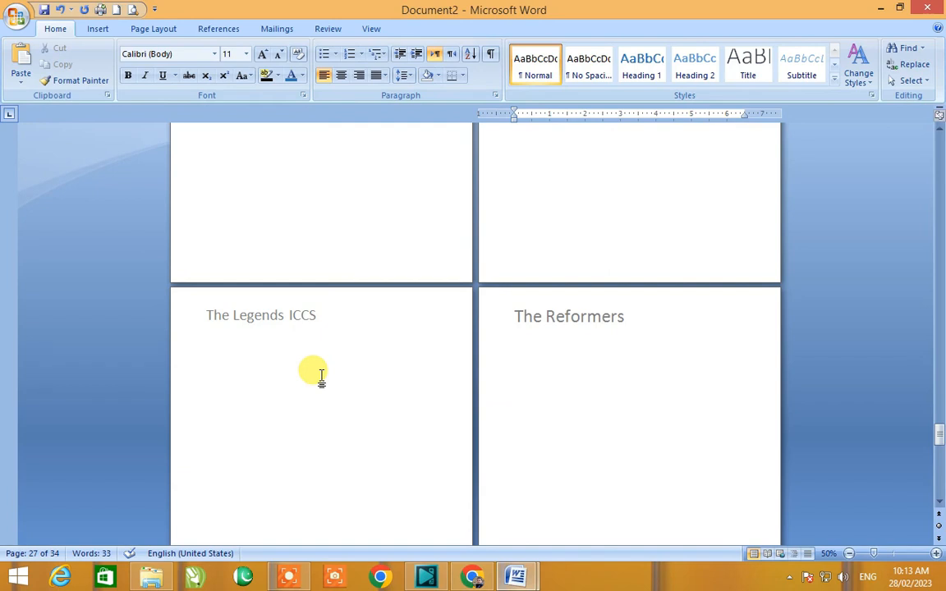
scroll(597, 401, up, 8)
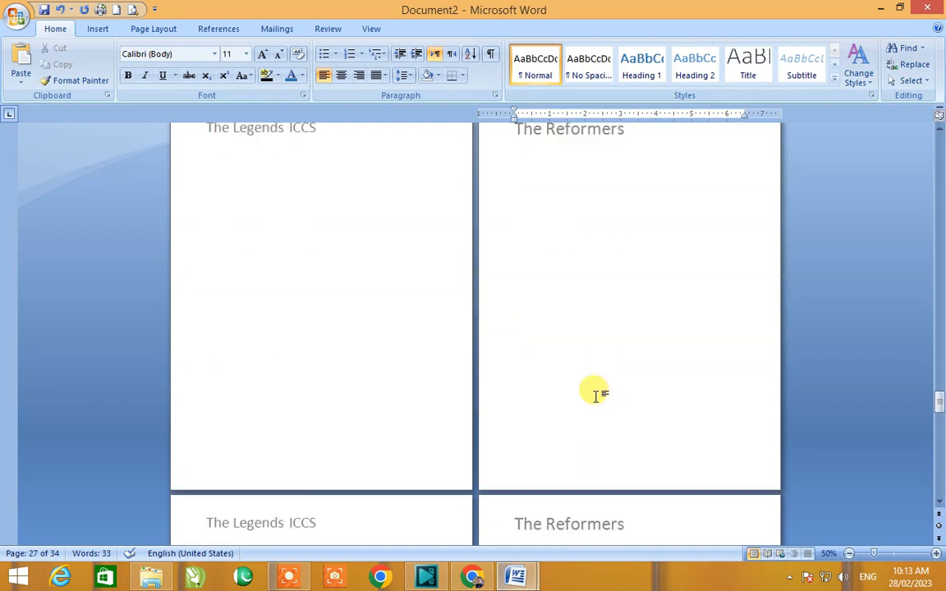
scroll(596, 395, up, 8)
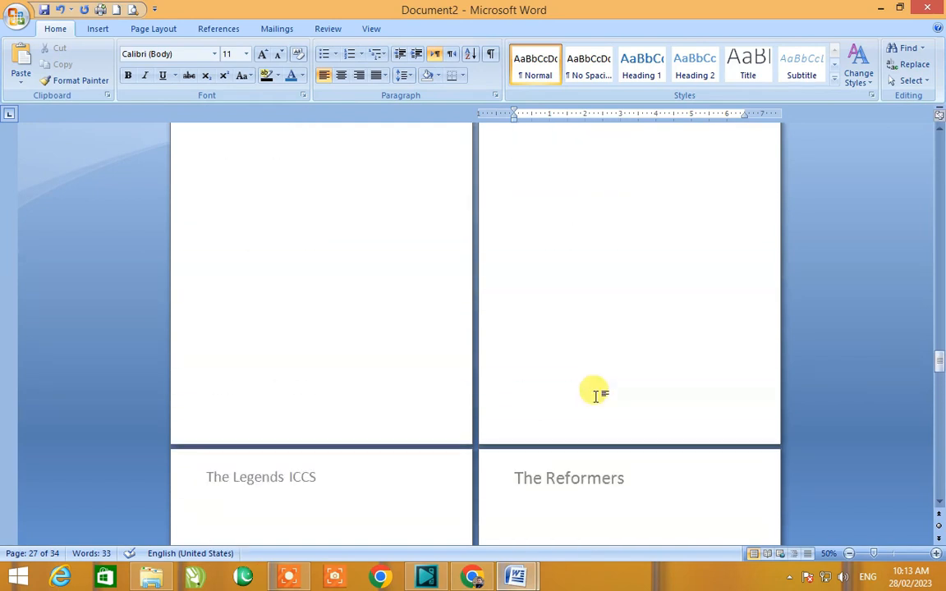
scroll(596, 395, up, 8)
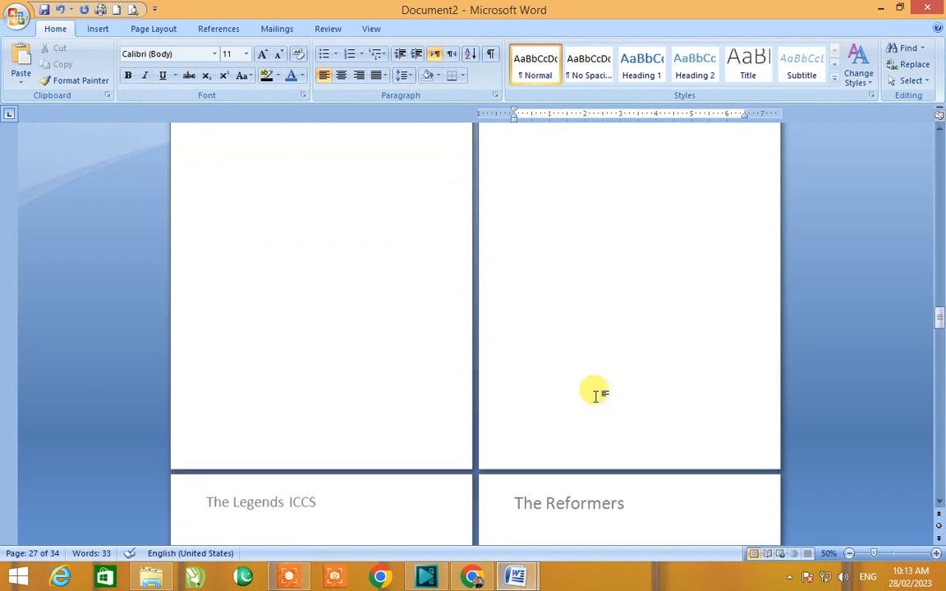
drag(937, 317, 931, 135)
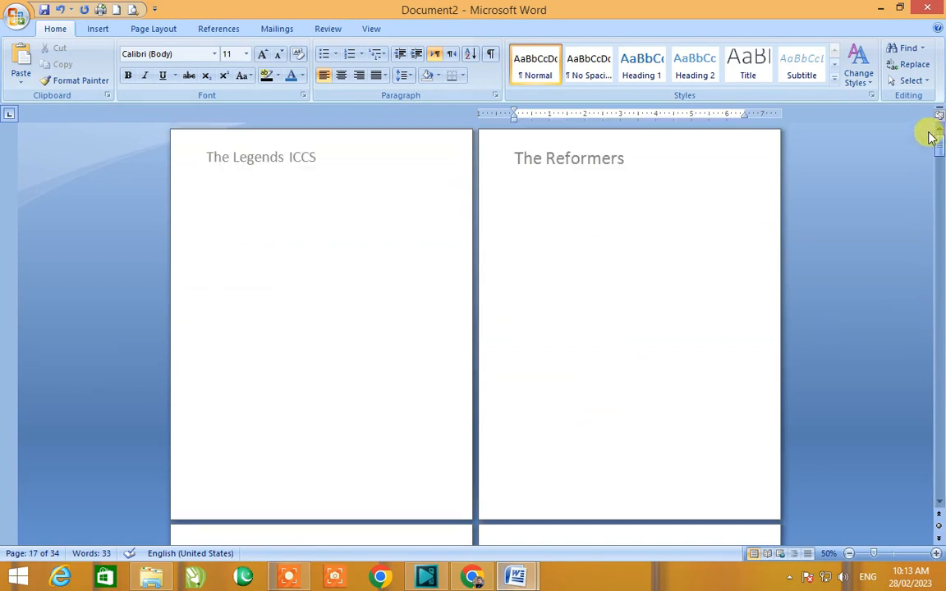
Step: Open the first page's header for editing and turn on Different First Page
double_click(299, 158)
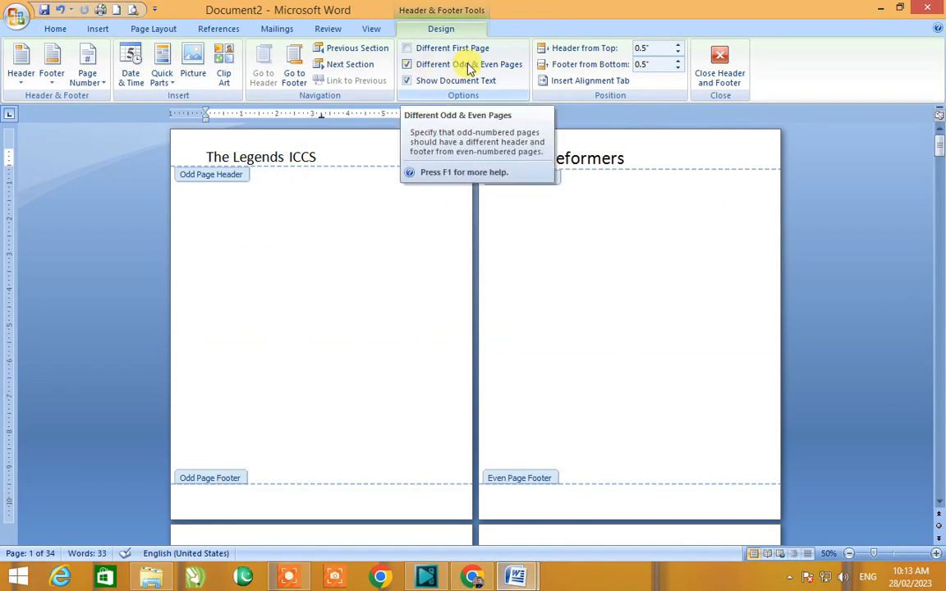
click(408, 50)
scroll(378, 321, down, 3)
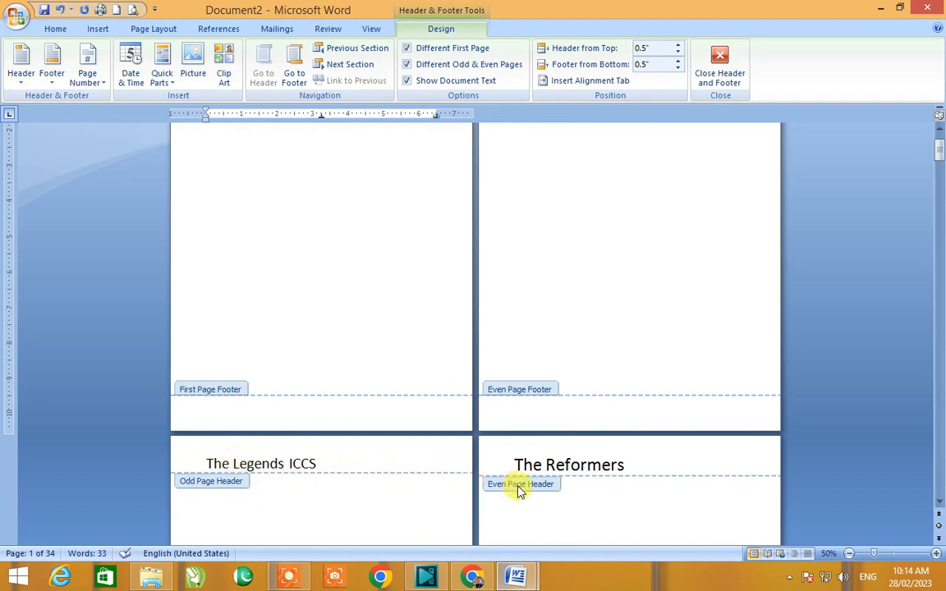
scroll(517, 489, down, 8)
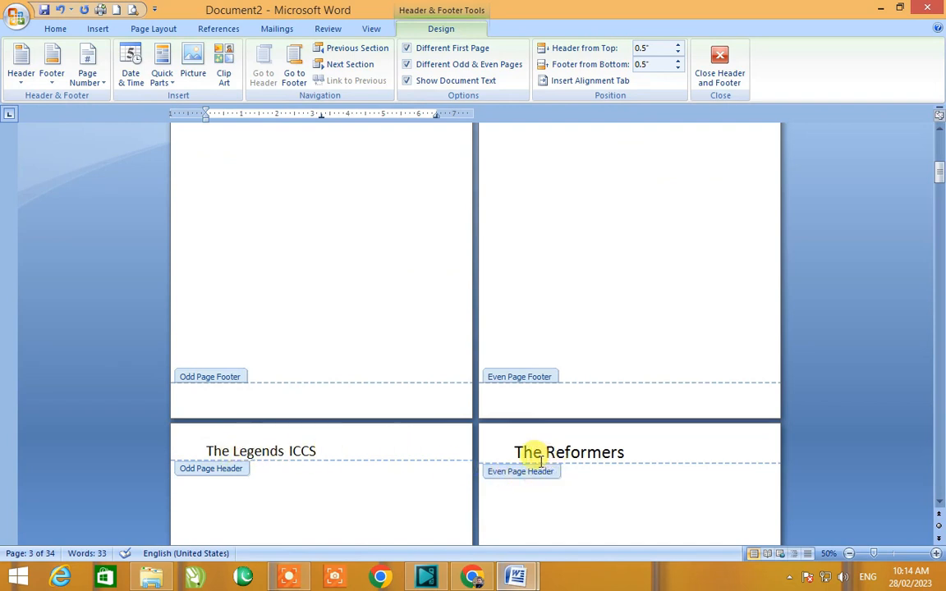
scroll(540, 461, up, 10)
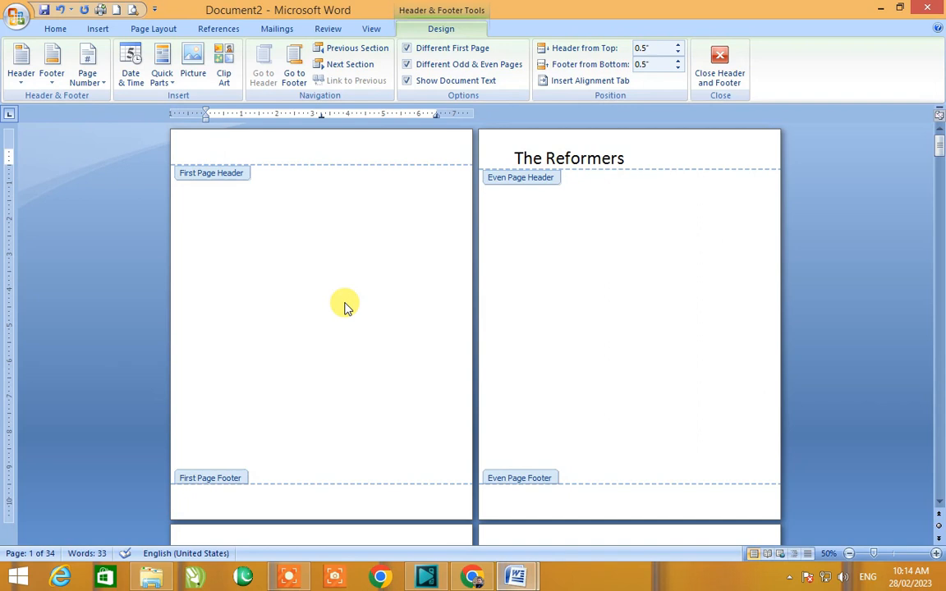
Step: Type "Spectrum Pakistan" in the first page header, select it and enlarge its font six steps
text(s)
text(tudent)
text(m Pakistan)
key(ctrl+a)
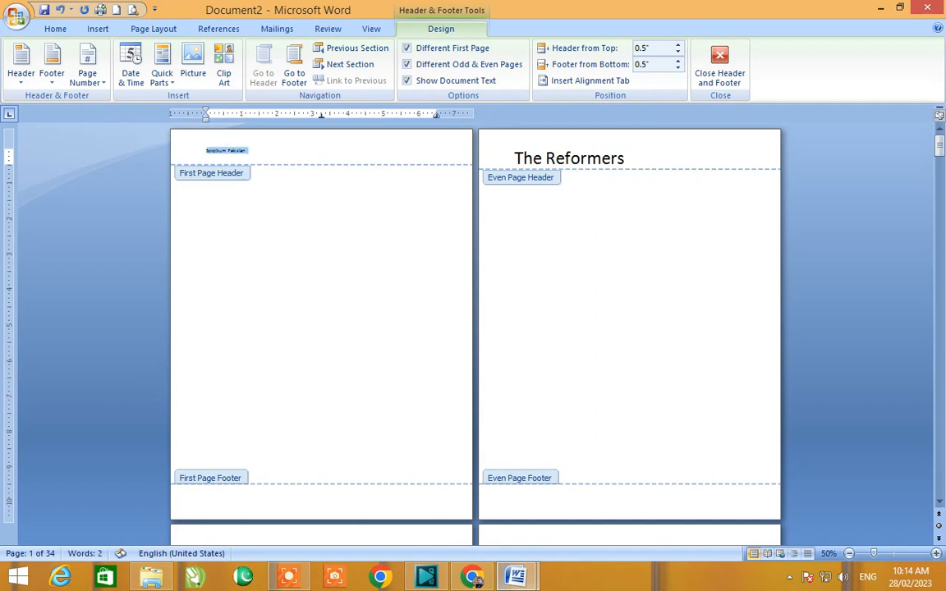
key(ctrl+bracketright)
key(ctrl+bracketright)
key(ctrl+bracketright)
key(ctrl+bracketright)
key(ctrl+bracketright)
key(ctrl+bracketright)
key(ctrl+bracketright)
key(ctrl+bracketright)
key(ctrl+bracketright)
key(ctrl+bracketright)
key(ctrl+bracketright)
key(ctrl+bracketright)
key(ctrl+bracketright)
key(ctrl+bracketright)
key(ctrl+bracketright)
key(ctrl+bracketright)
key(ctrl+bracketright)
key(ctrl+bracketright)
key(ctrl+bracketright)
key(ctrl+bracketright)
key(ctrl+bracketright)
key(ctrl+bracketright)
key(ctrl+bracketright)
key(ctrl+bracketright)
key(ctrl+bracketright)
key(ctrl+bracketright)
key(ctrl+bracketright)
key(ctrl+bracketright)
key(ctrl+bracketright)
key(ctrl+bracketright)
key(ctrl+bracketright)
key(ctrl+bracketright)
key(ctrl+bracketright)
key(ctrl+bracketright)
key(ctrl+bracketright)
key(ctrl+bracketright)
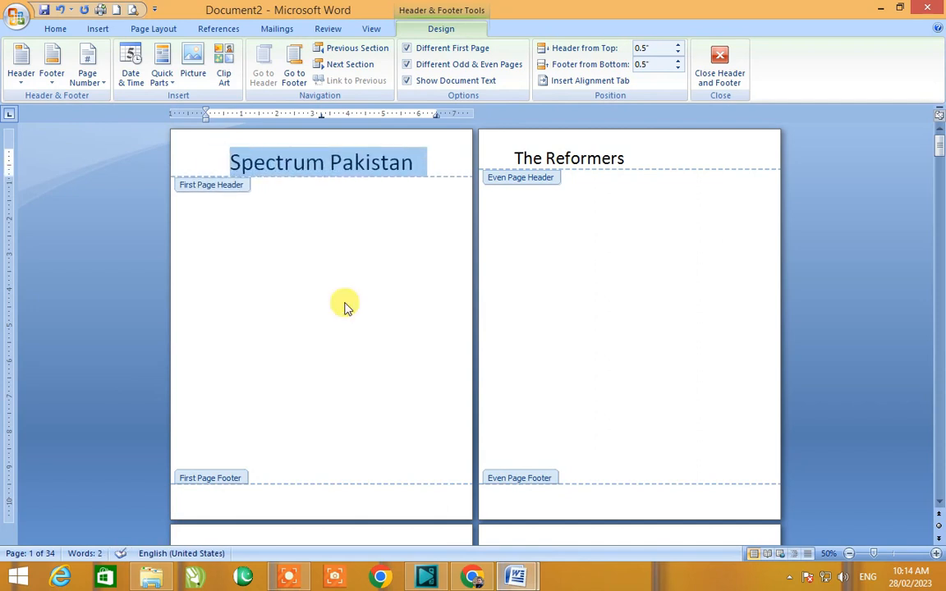
Step: Leave header editing and scroll through the pages to review the first, odd and even headers
double_click(332, 263)
scroll(332, 263, down, 5)
scroll(334, 270, up, 2)
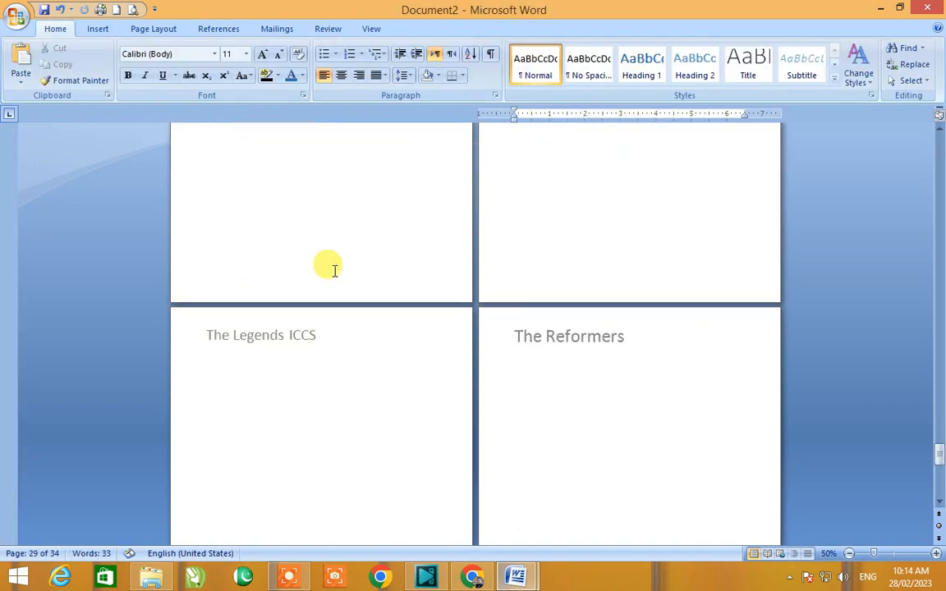
key(ctrl+Home)
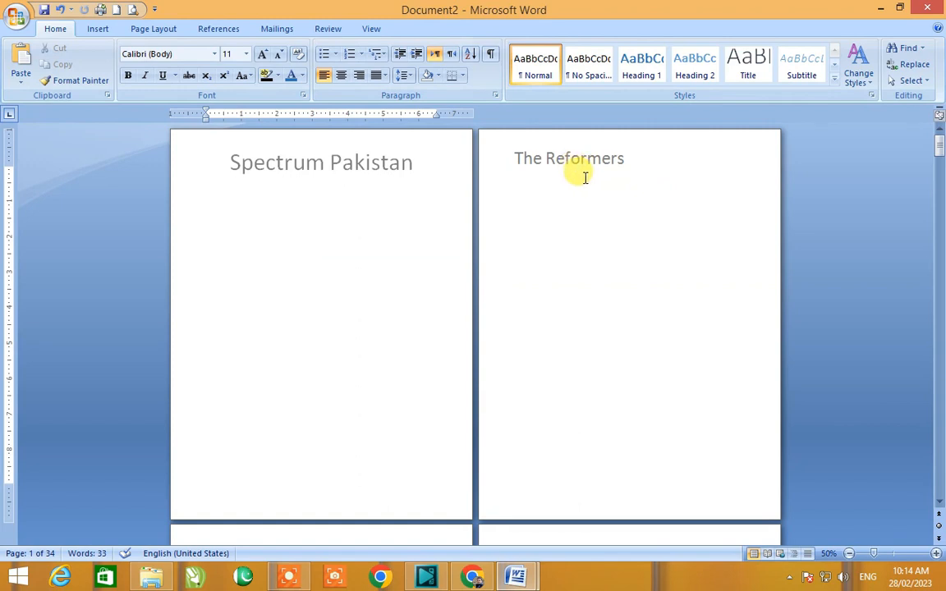
scroll(616, 177, down, 5)
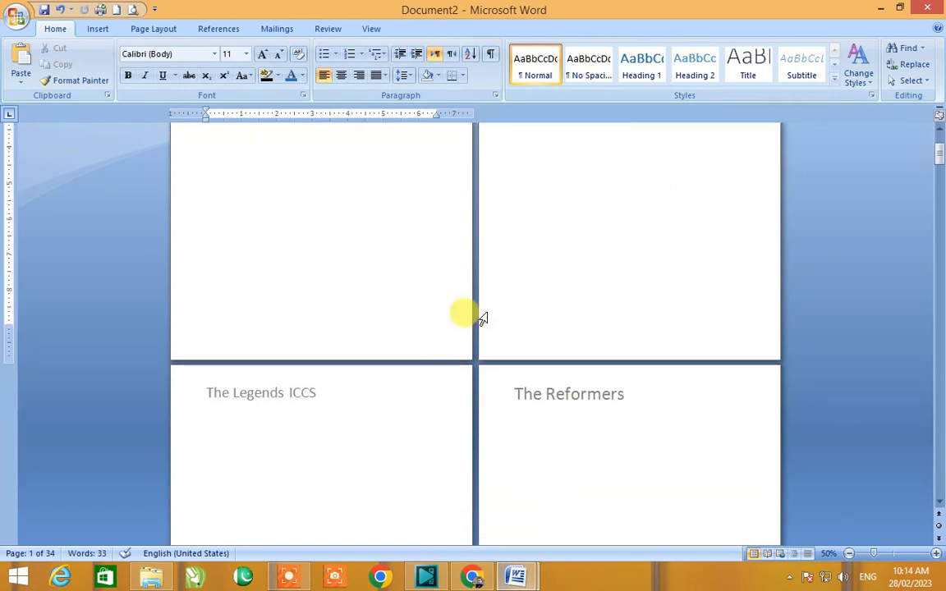
scroll(281, 404, down, 2)
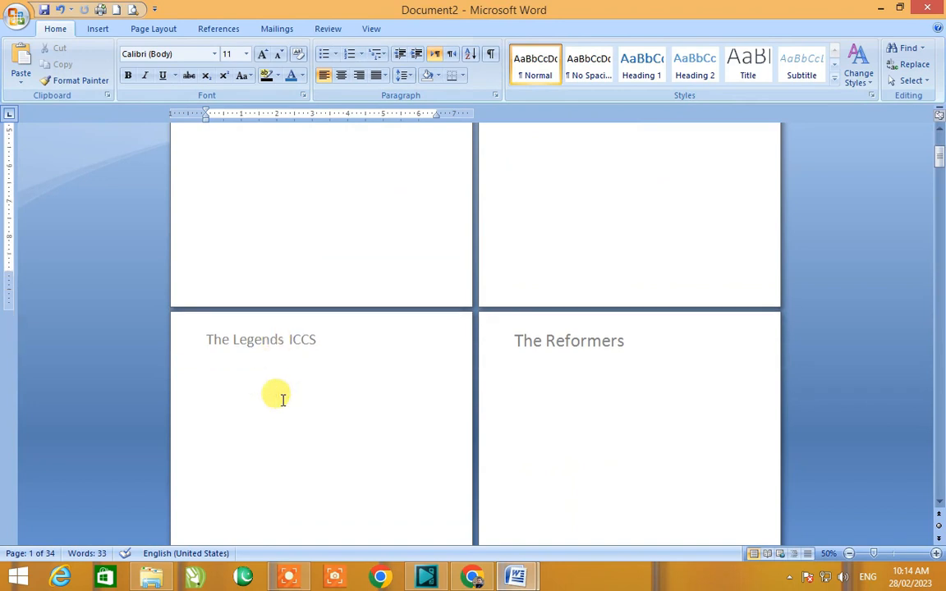
scroll(283, 400, down, 1)
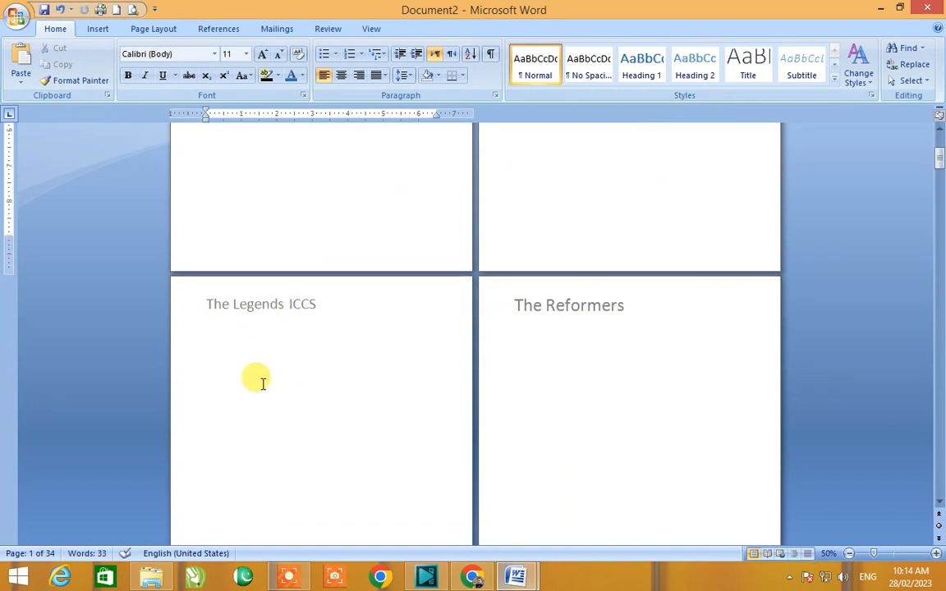
scroll(263, 383, up, 2)
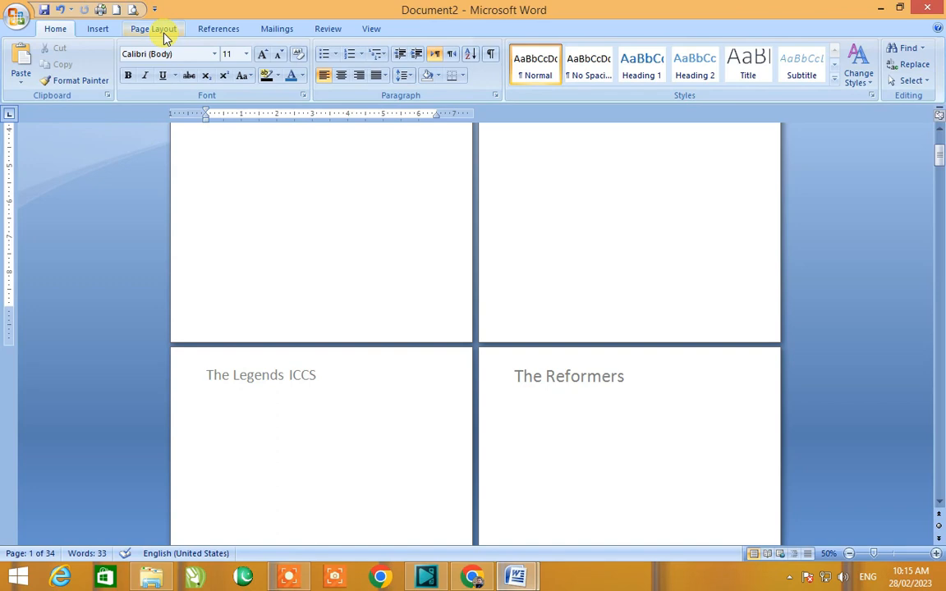
Step: Create a new blank document
key(ctrl+n)
scroll(164, 37, up, 1)
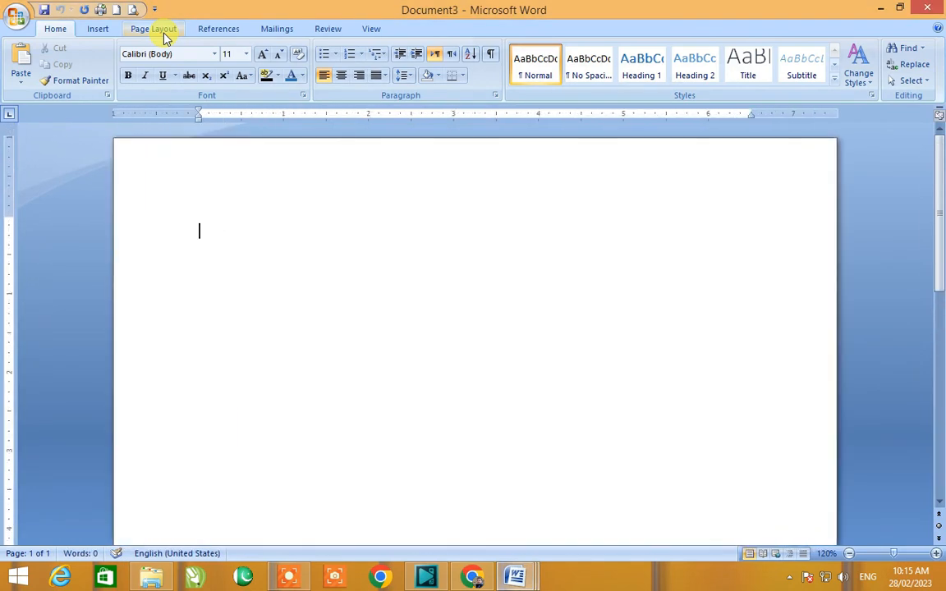
text(]ra)
key(BackSpace)
key(BackSpace)
key(BackSpace)
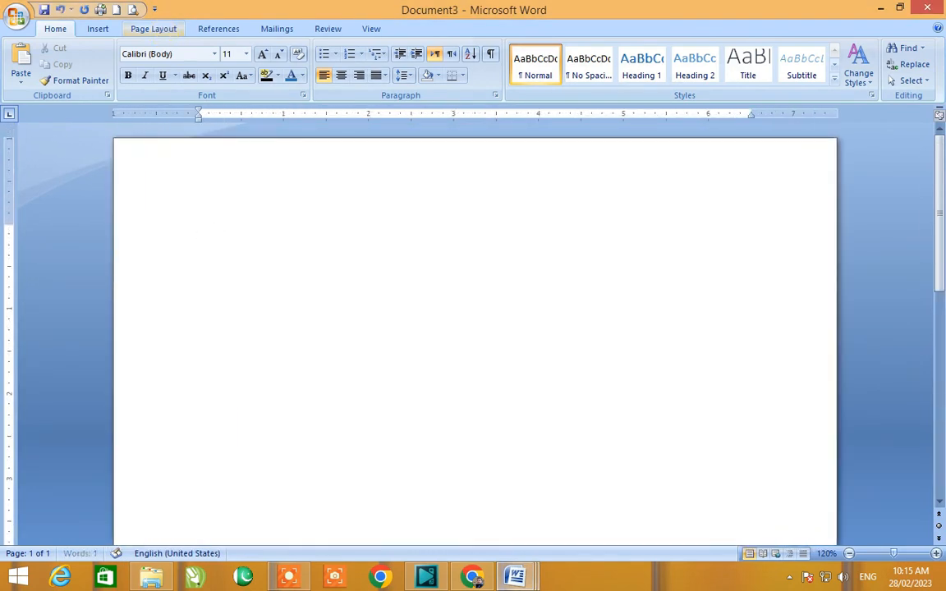
Step: Generate sample body text by entering =rand(500) in the new document
text(=rand(500)
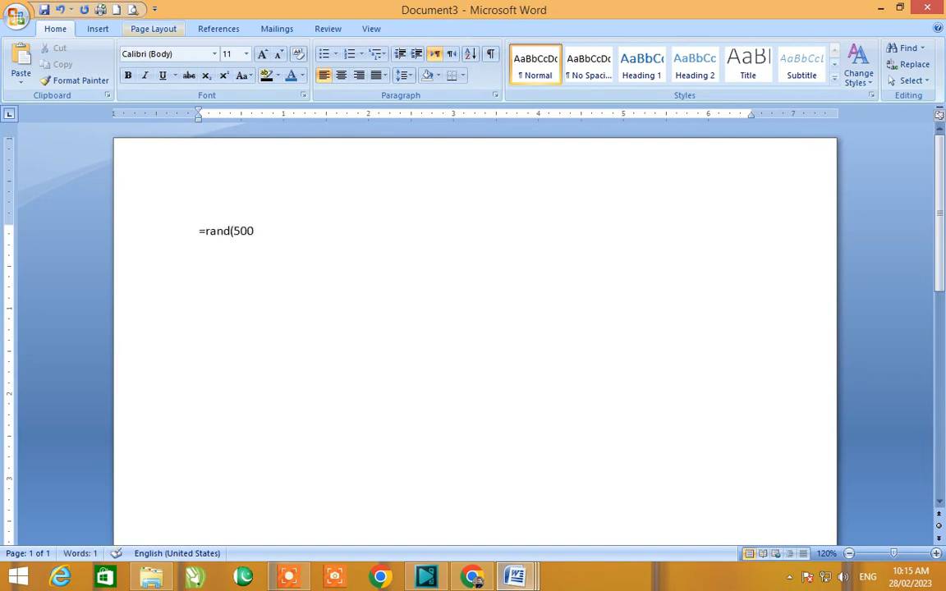
text())
key(Return)
key(ctrl+Home)
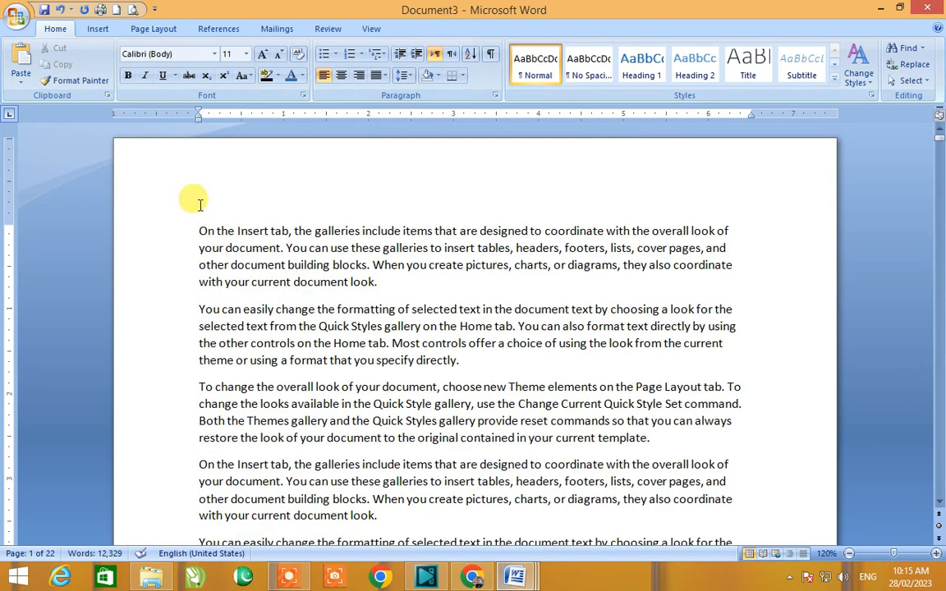
Step: Edit the page header, type "Chapter No. 01" and leave header editing
click(95, 31)
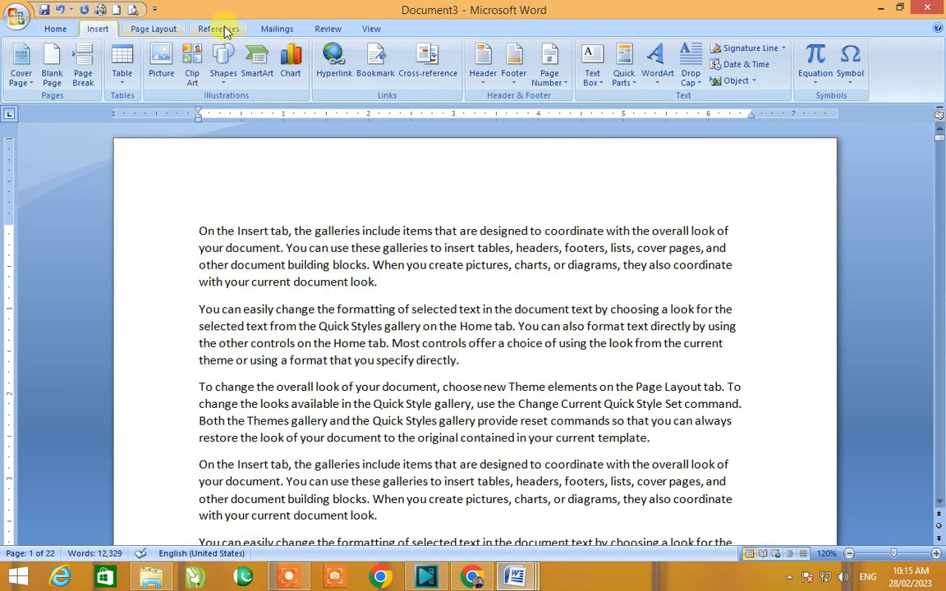
click(485, 85)
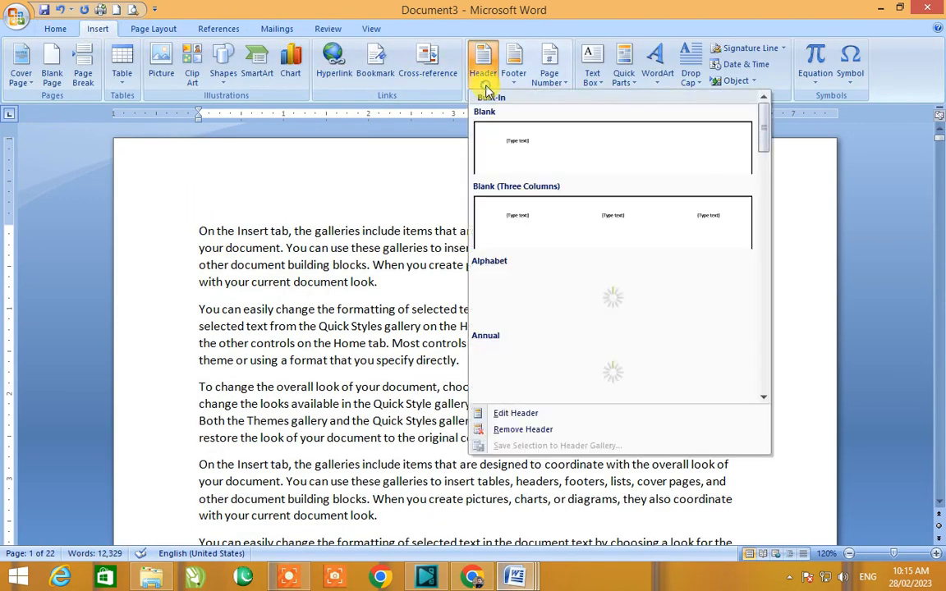
click(538, 413)
text(Ch)
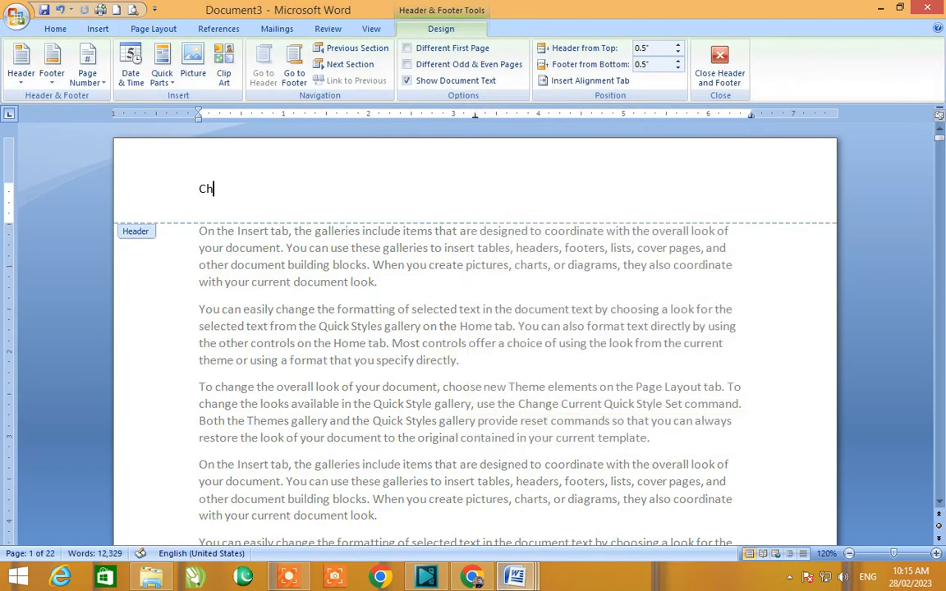
text(apter)
key(BackSpace)
key(BackSpace)
text(ter No. 01)
double_click(318, 356)
Step: Reopen the header, select "Chapter No. 01" and enlarge its font four steps
scroll(342, 353, down, 3)
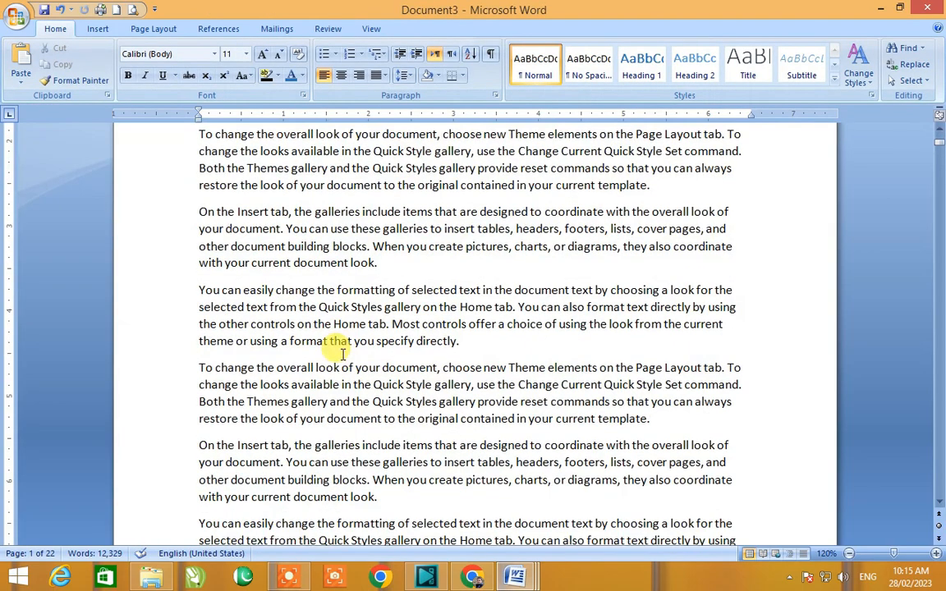
scroll(342, 352, down, 5)
scroll(337, 353, up, 5)
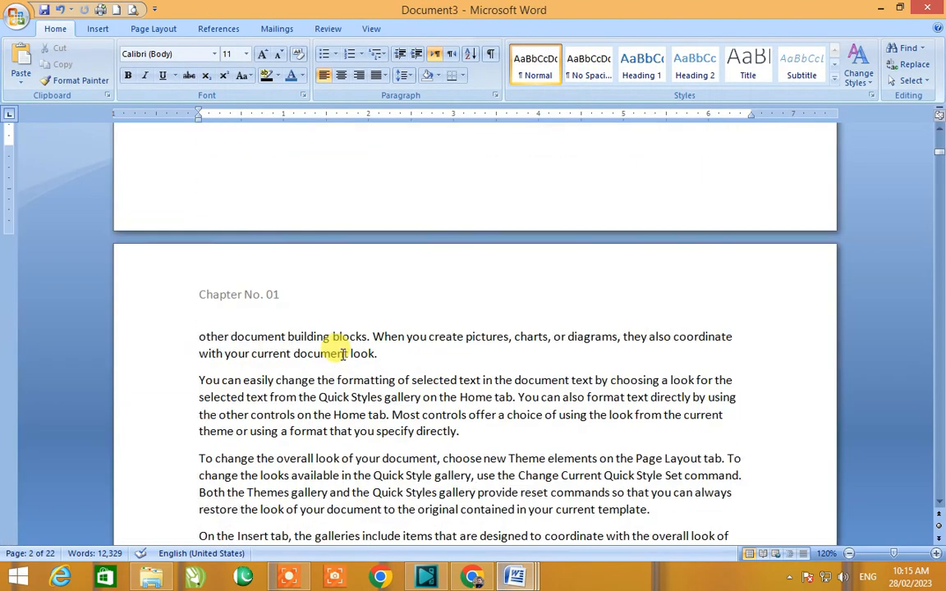
double_click(228, 193)
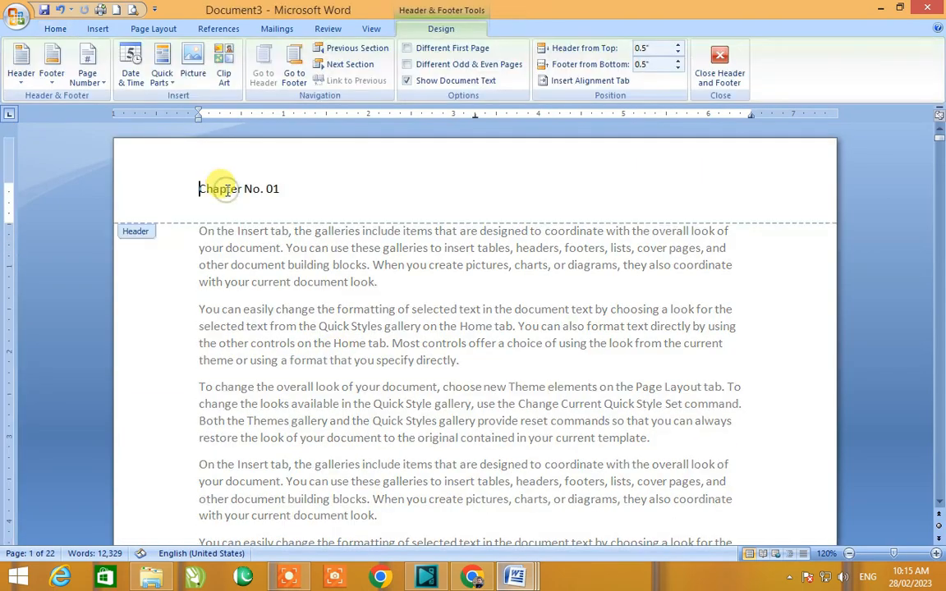
triple_click(228, 194)
key(ctrl+shift+period)
key(ctrl+shift+period)
key(ctrl+shift+period)
key(ctrl+shift+period)
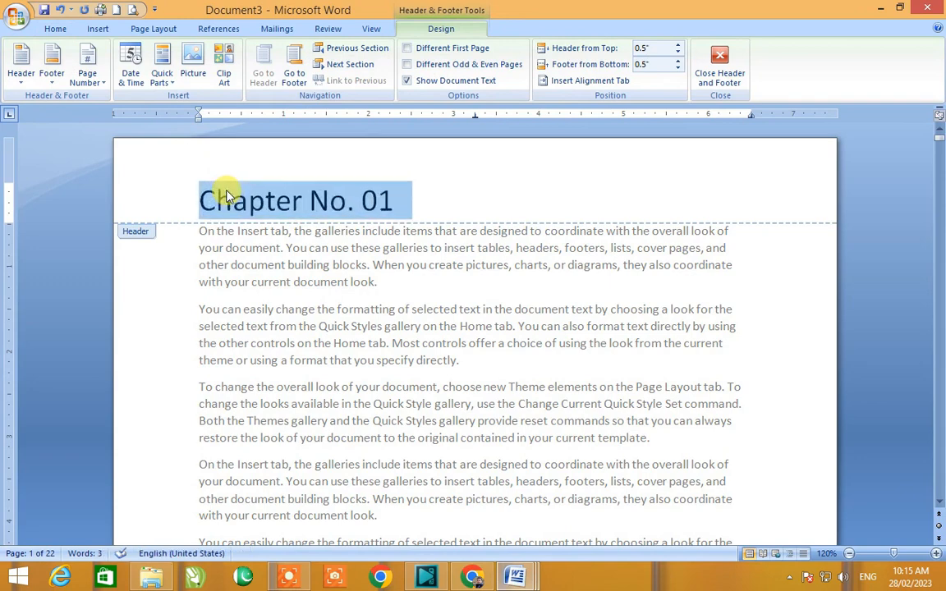
Step: Add an empty line below the header text and leave header editing
click(435, 209)
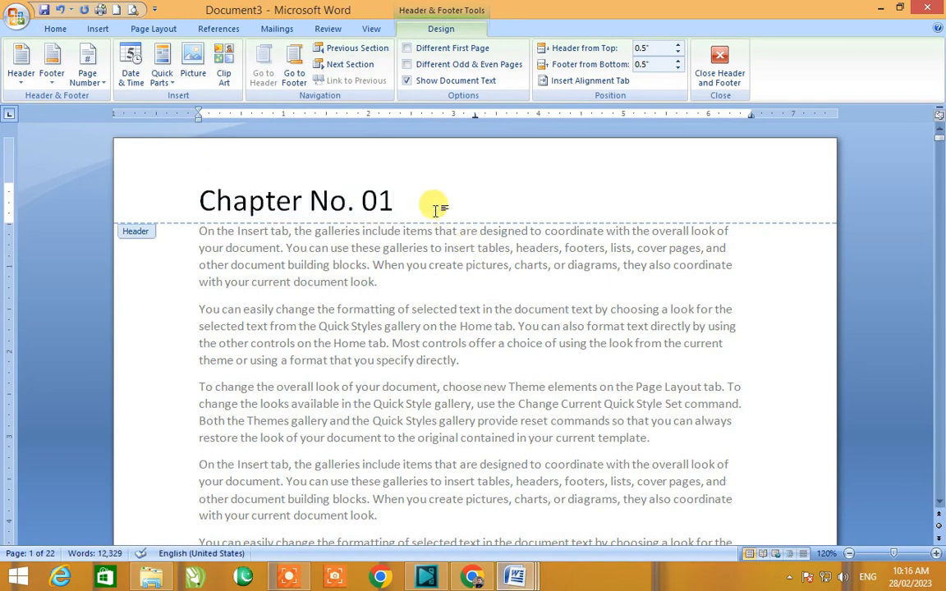
key(Return)
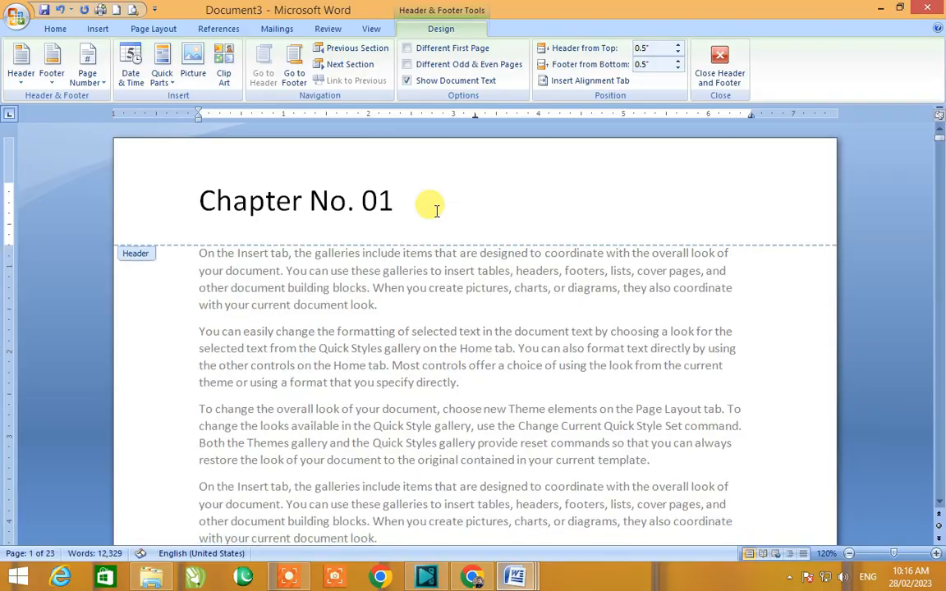
double_click(460, 306)
Step: Select all the document content and paste the clipboard contents three times to lengthen the document
ctrl+scroll(454, 306, down, 5)
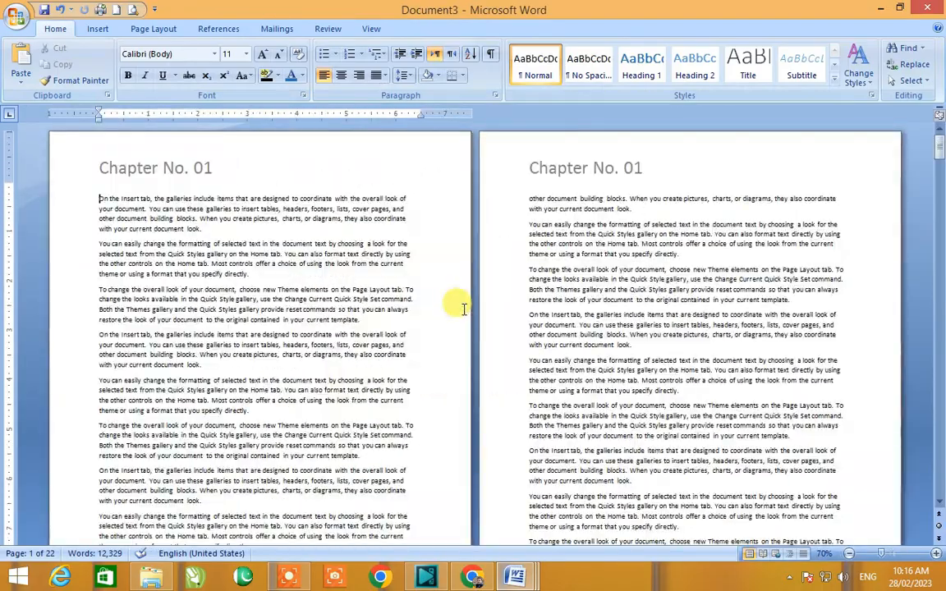
scroll(464, 310, down, 5)
scroll(464, 312, down, 20)
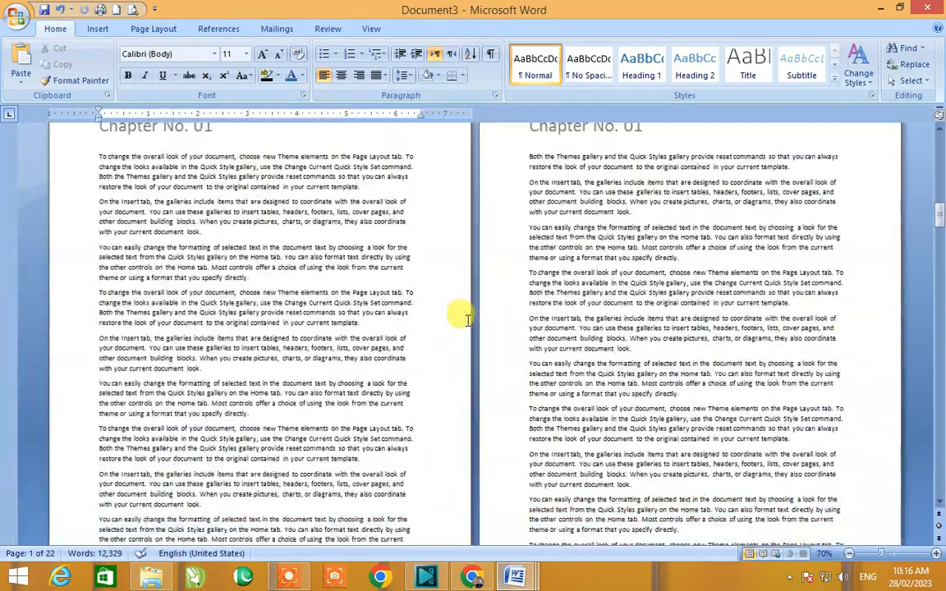
scroll(466, 325, down, 3)
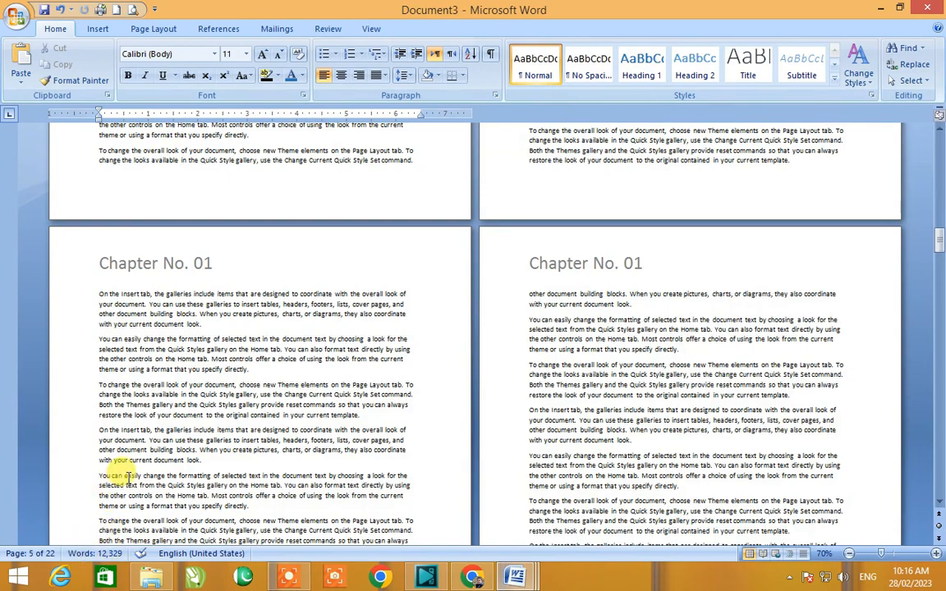
key(ctrl+a)
key(ctrl+v)
key(ctrl+v)
key(ctrl+v)
key(ctrl+v)
key(ctrl+v)
key(ctrl+v)
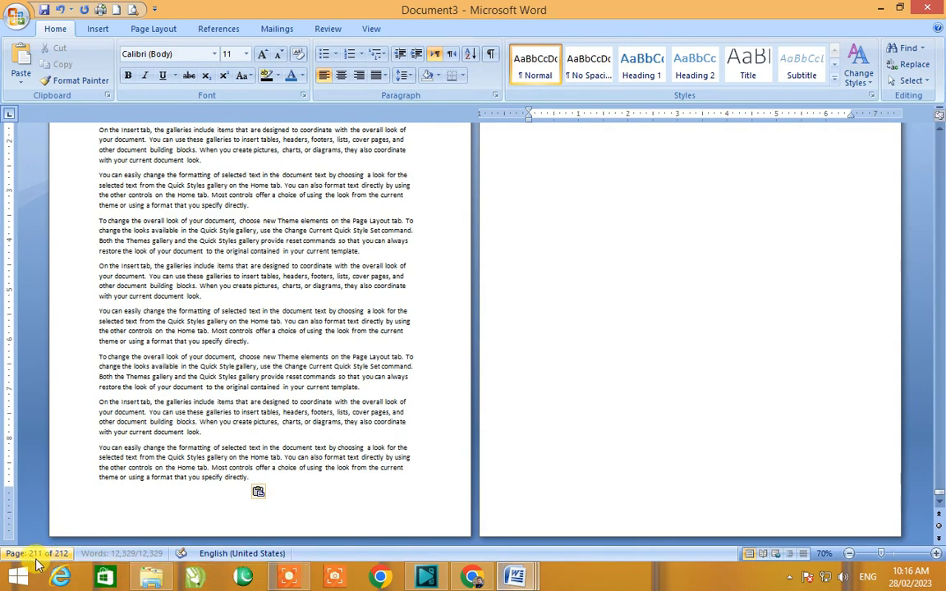
Step: Insert a page break after the second paragraph on page 13 and remove the empty line that follows
key(ctrl+Home)
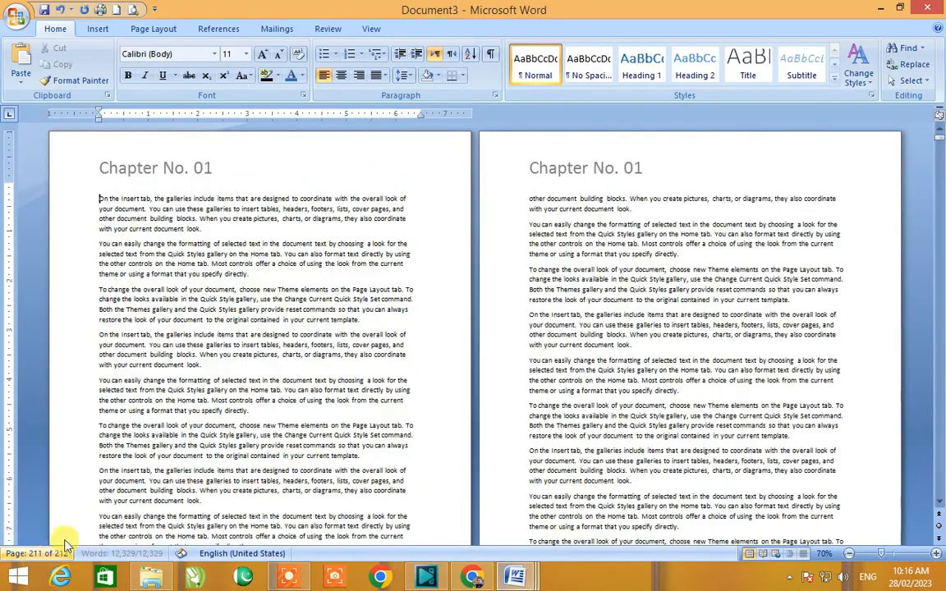
scroll(111, 337, down, 15)
scroll(112, 345, down, 15)
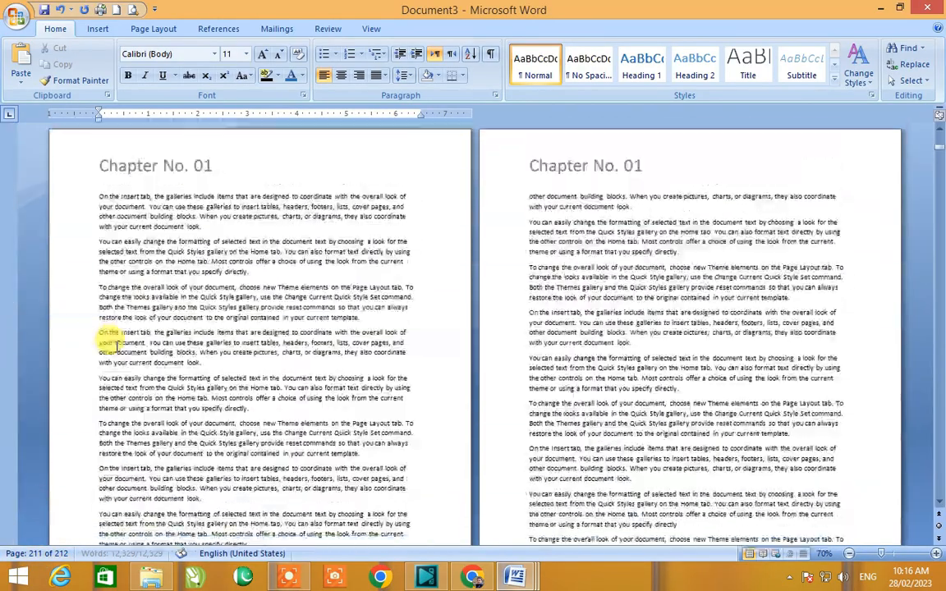
click(223, 467)
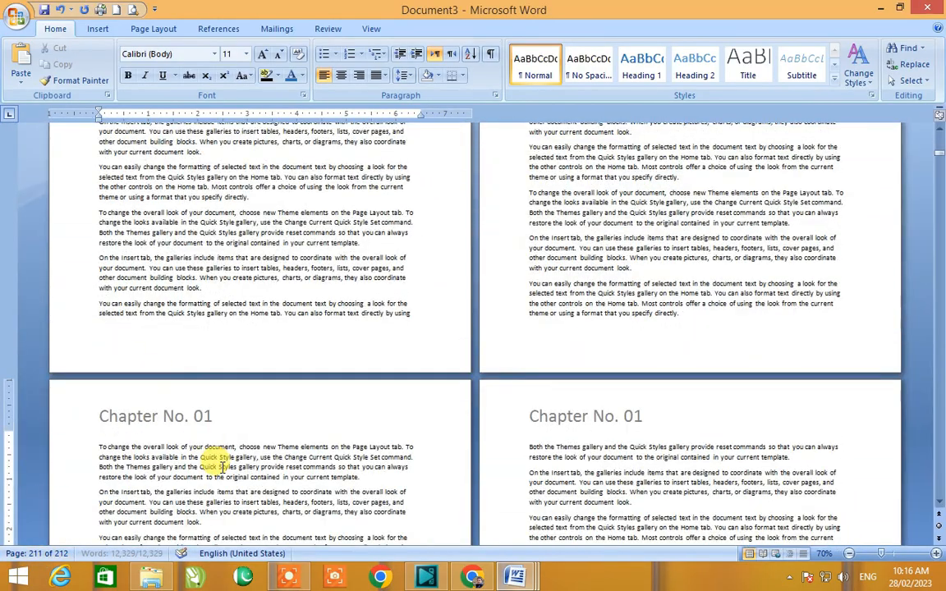
scroll(214, 466, down, 15)
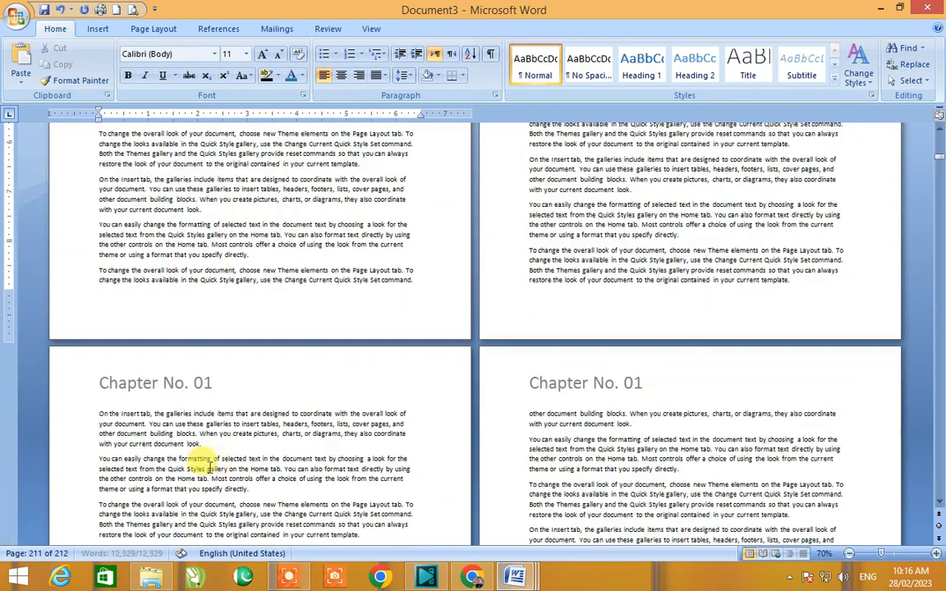
scroll(116, 352, down, 3)
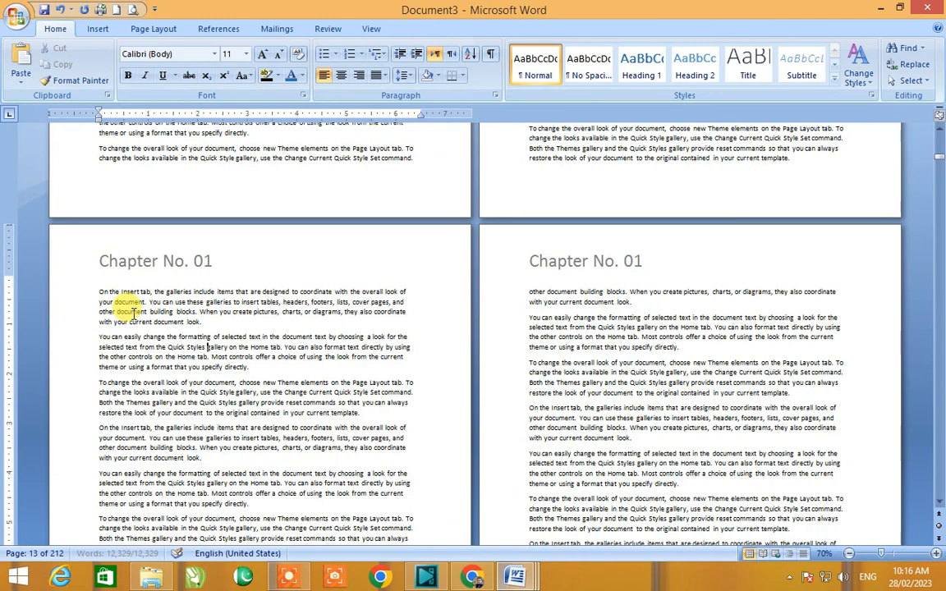
scroll(138, 314, down, 1)
click(252, 317)
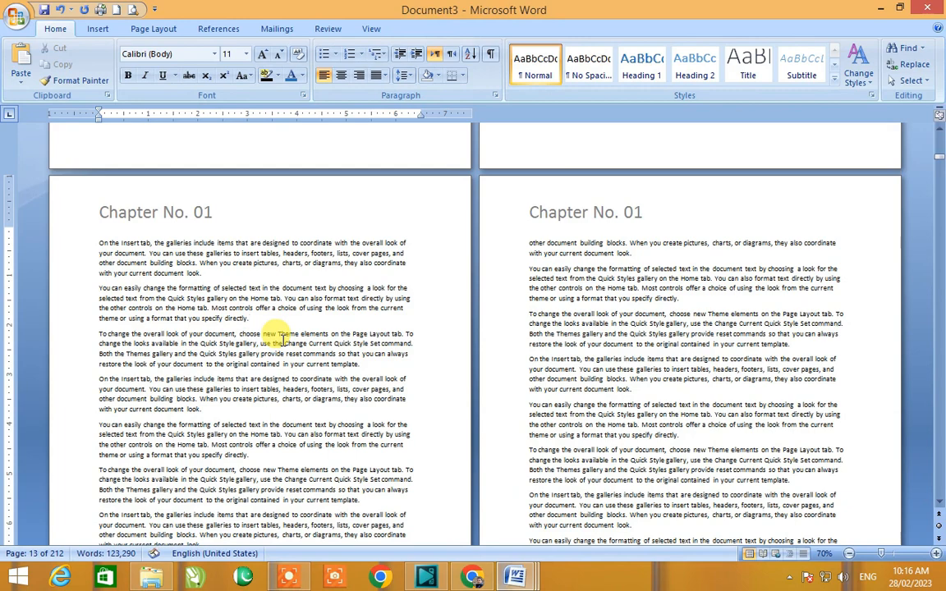
key(ctrl+Return)
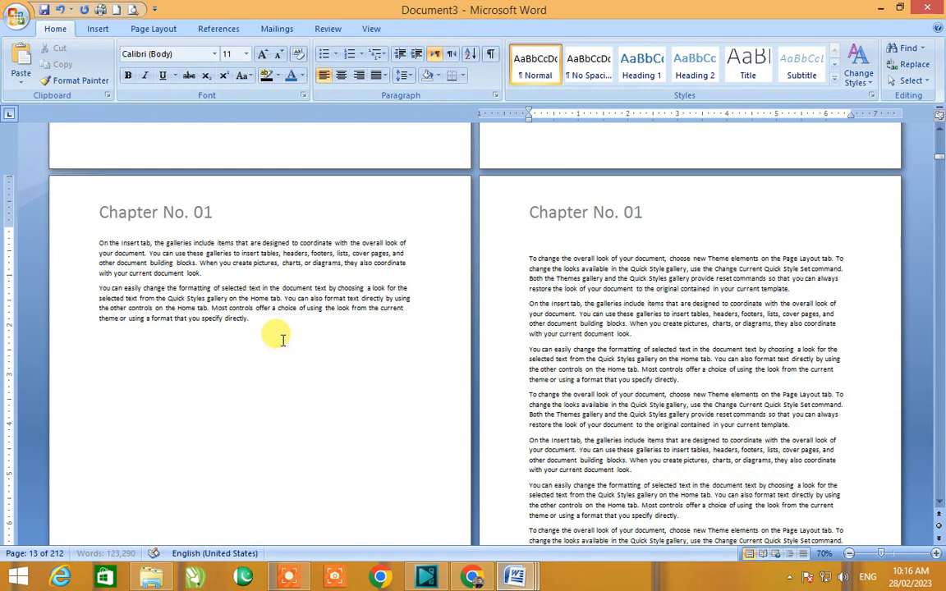
key(Delete)
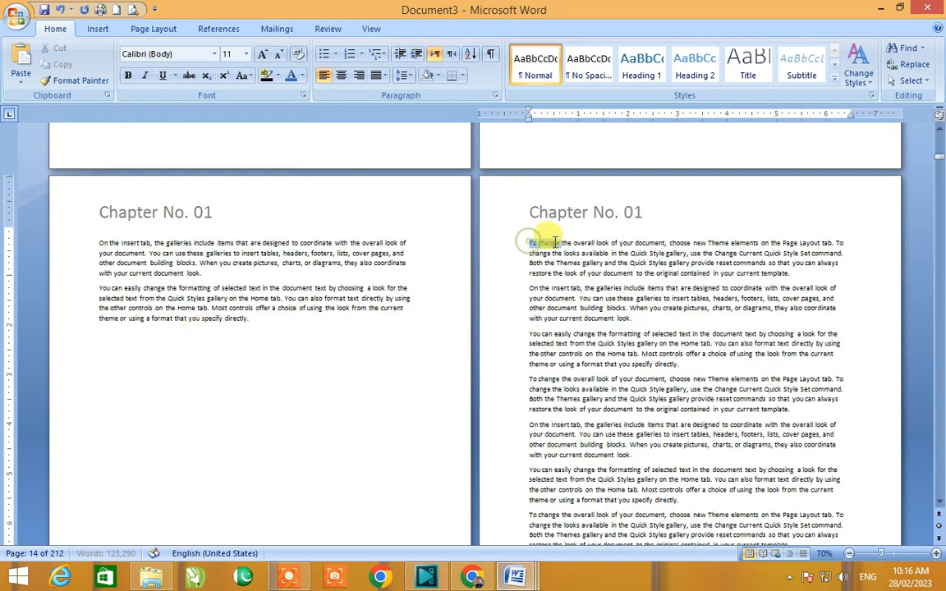
Step: Make the opening words "To change the overall" on the next page bold and 14 pt
drag(530, 242, 597, 243)
click(126, 75)
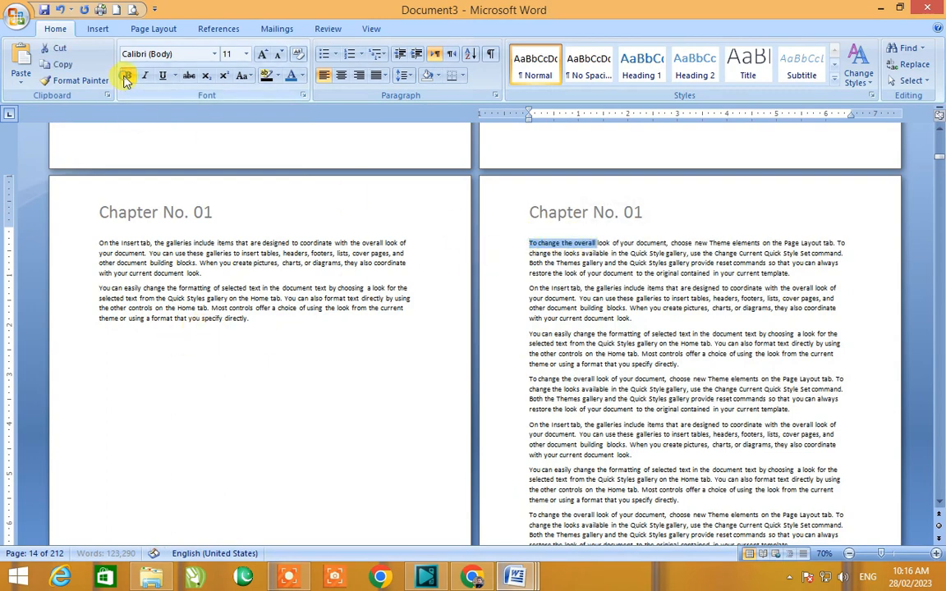
click(262, 55)
click(262, 54)
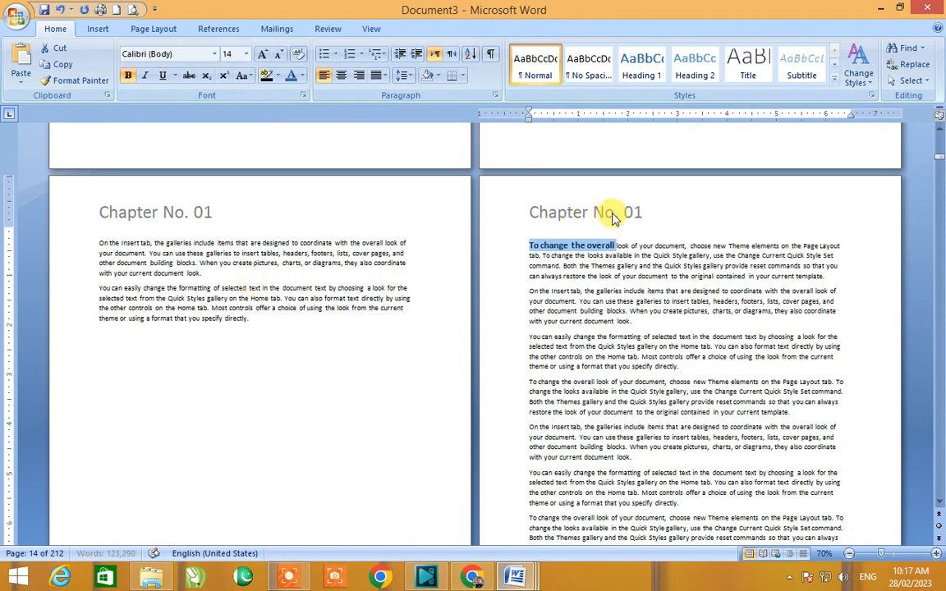
Step: Try renumbering the chapter header to 02, restore 01 and leave header editing
double_click(639, 212)
double_click(634, 213)
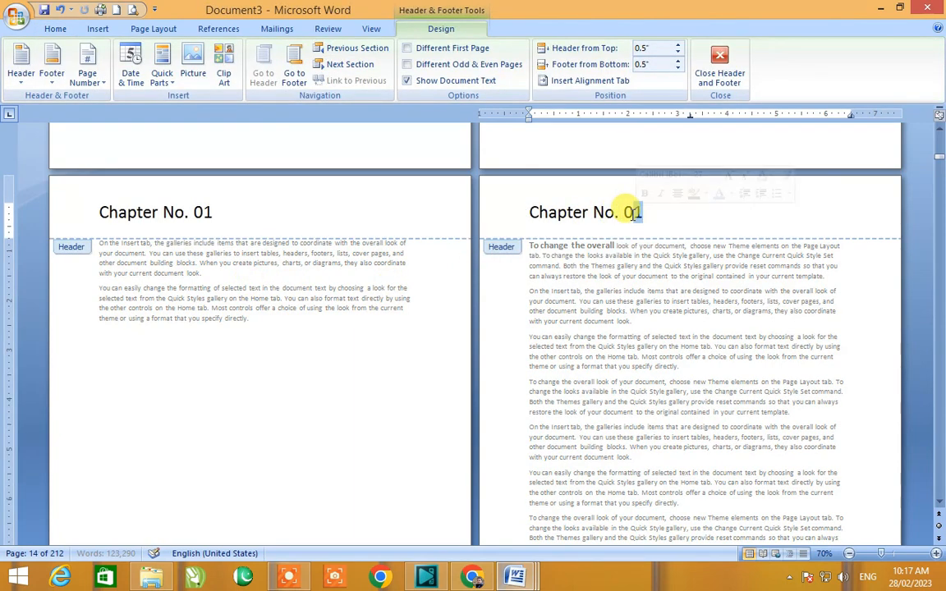
text(02)
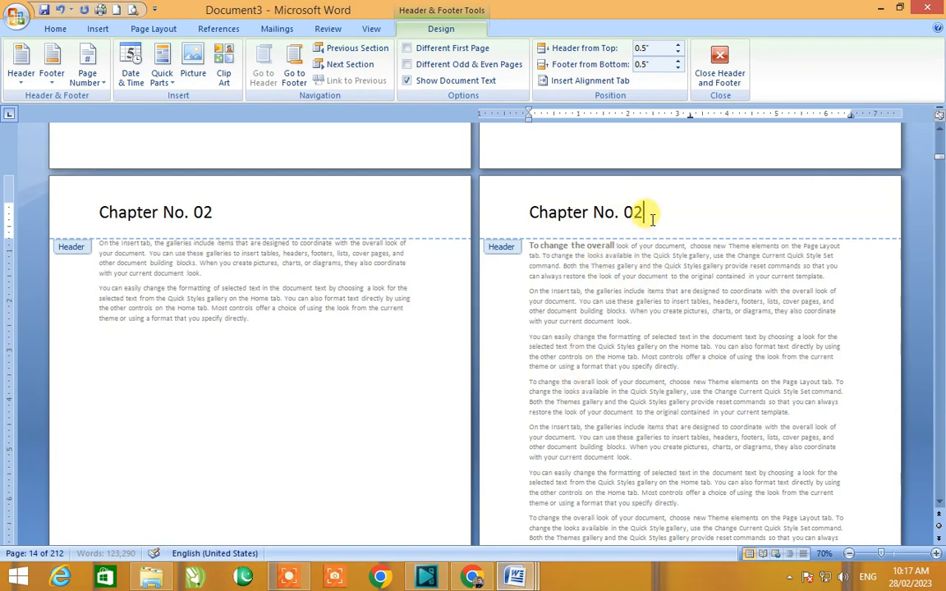
key(BackSpace)
text(1)
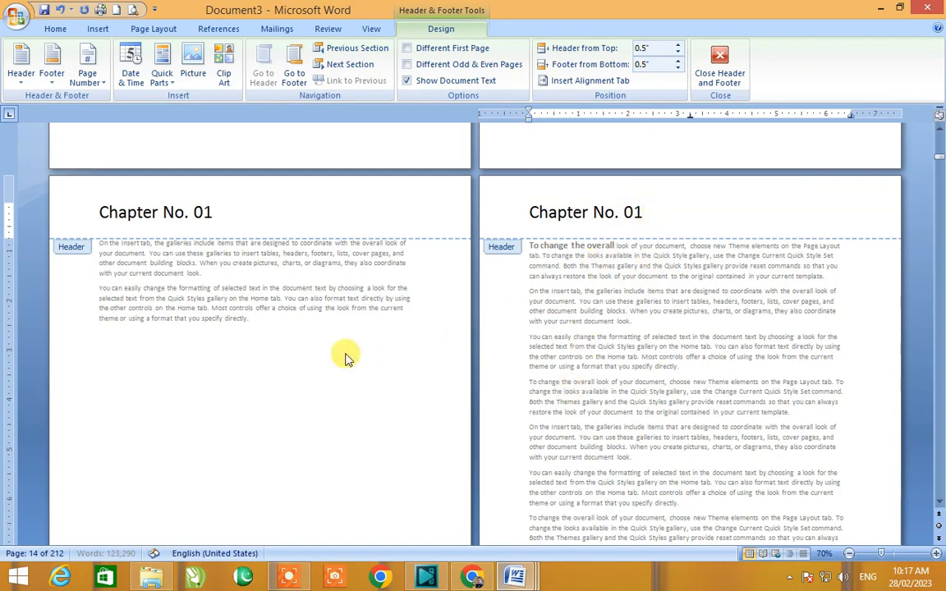
click(232, 220)
click(519, 209)
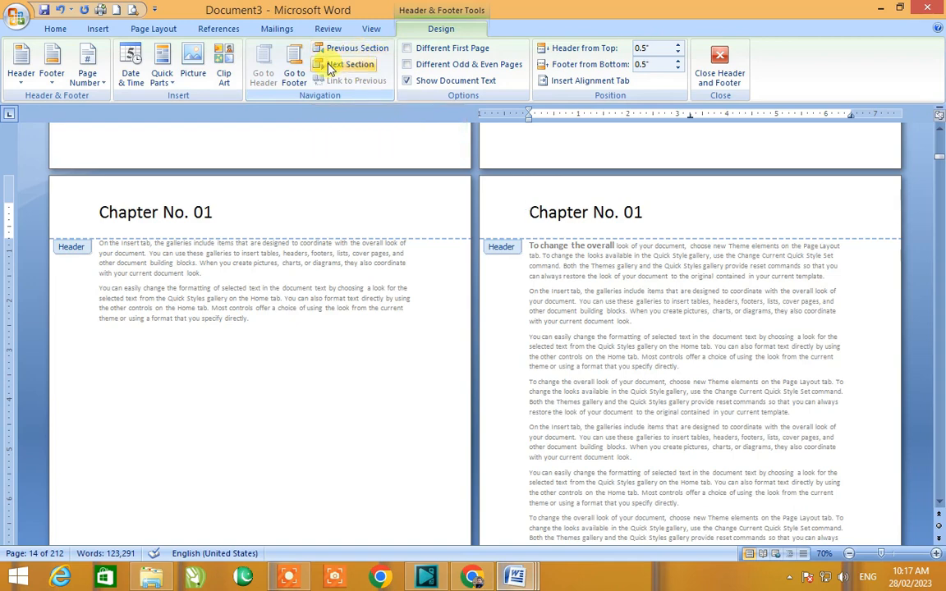
click(97, 33)
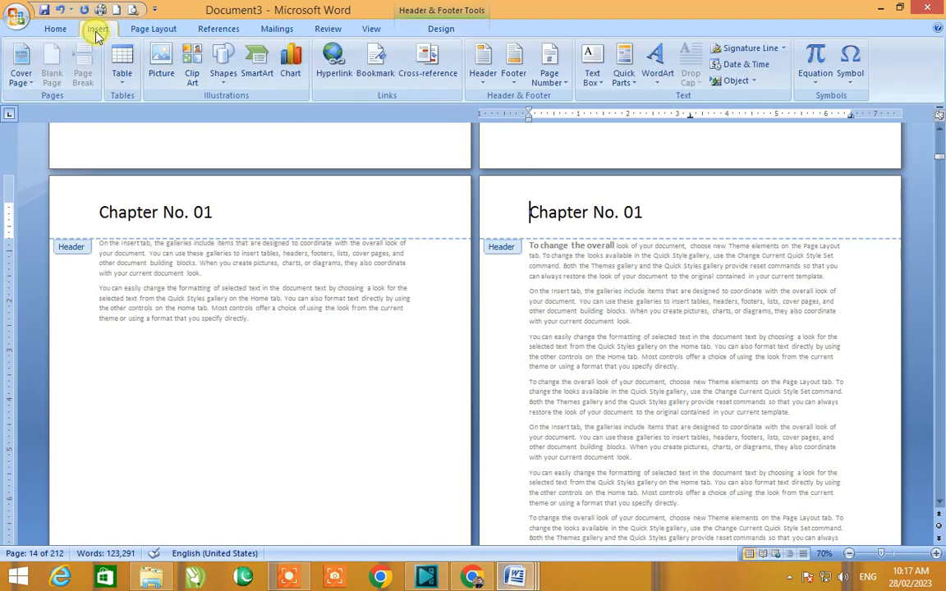
double_click(182, 328)
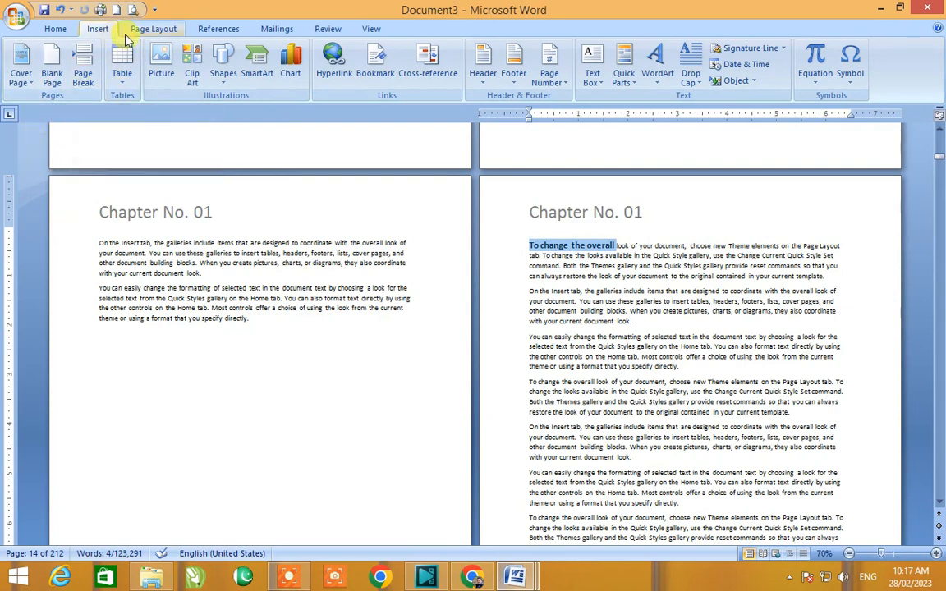
Step: Delete the page break after the second paragraph on page 13
click(151, 33)
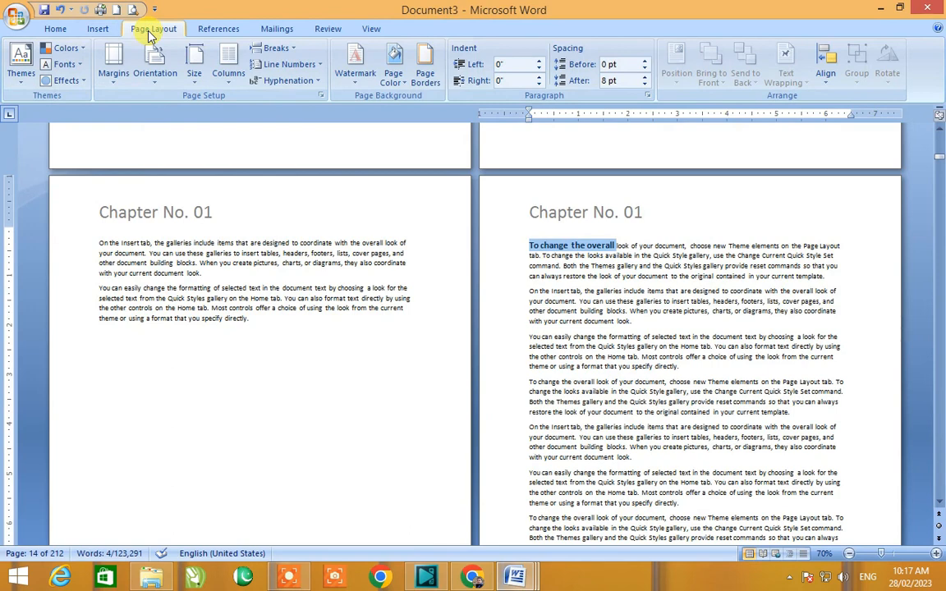
click(285, 49)
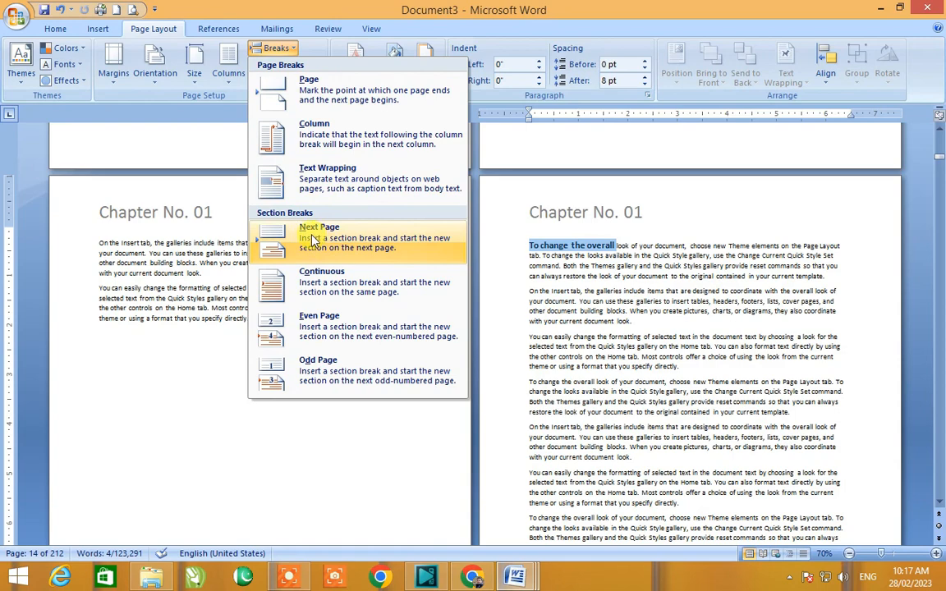
click(252, 332)
click(257, 318)
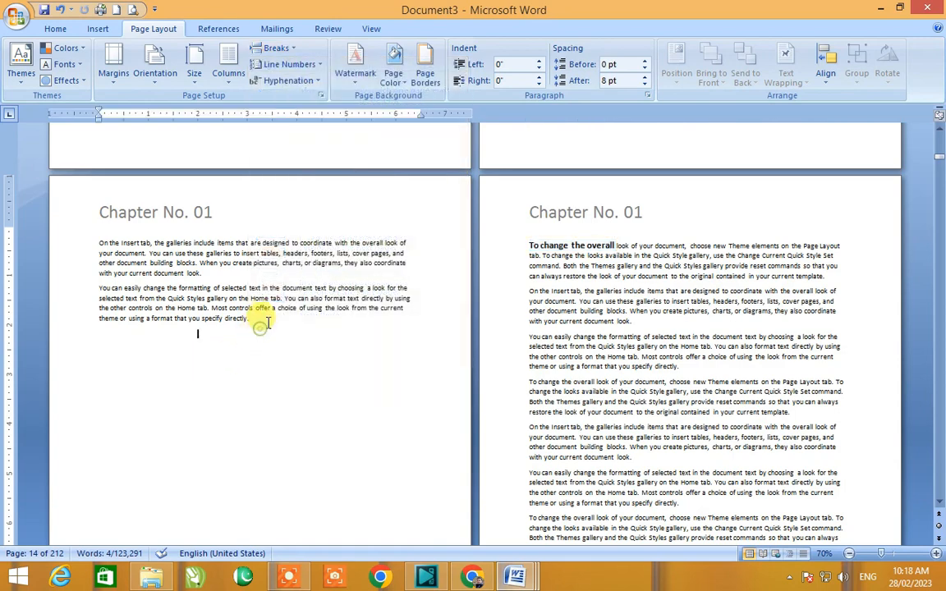
key(Delete)
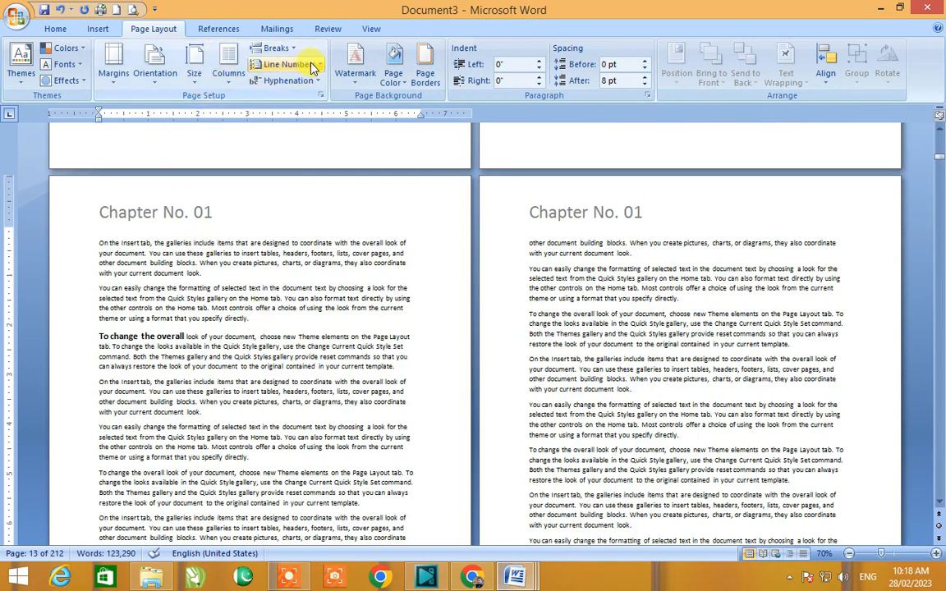
Step: Try inserting a page break and a Next Page section break after the second paragraph
click(289, 49)
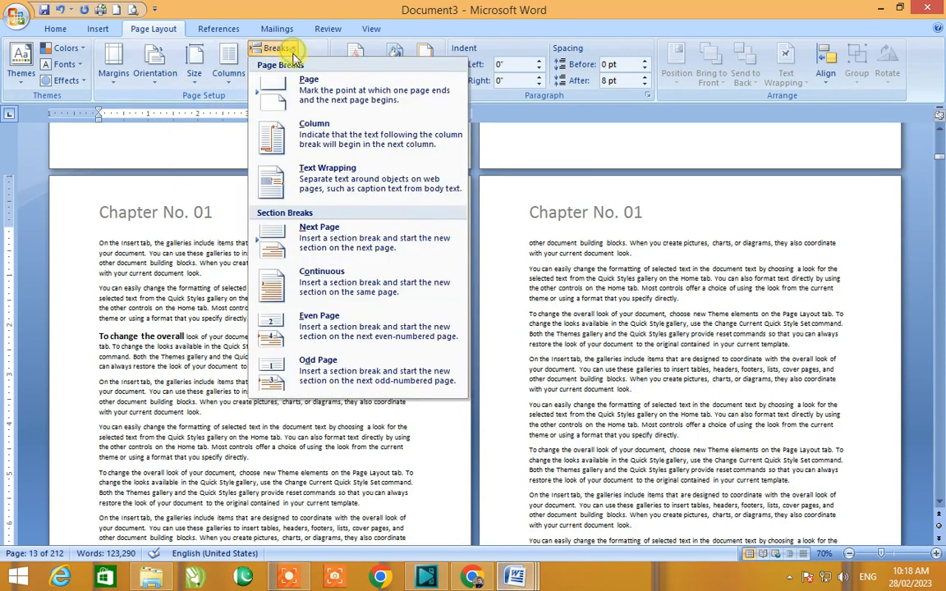
click(306, 97)
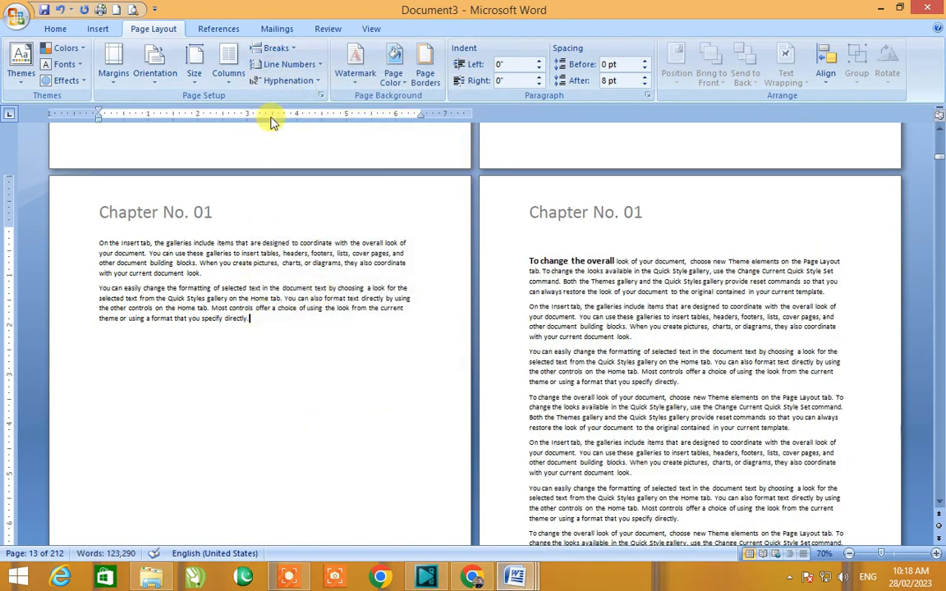
click(293, 48)
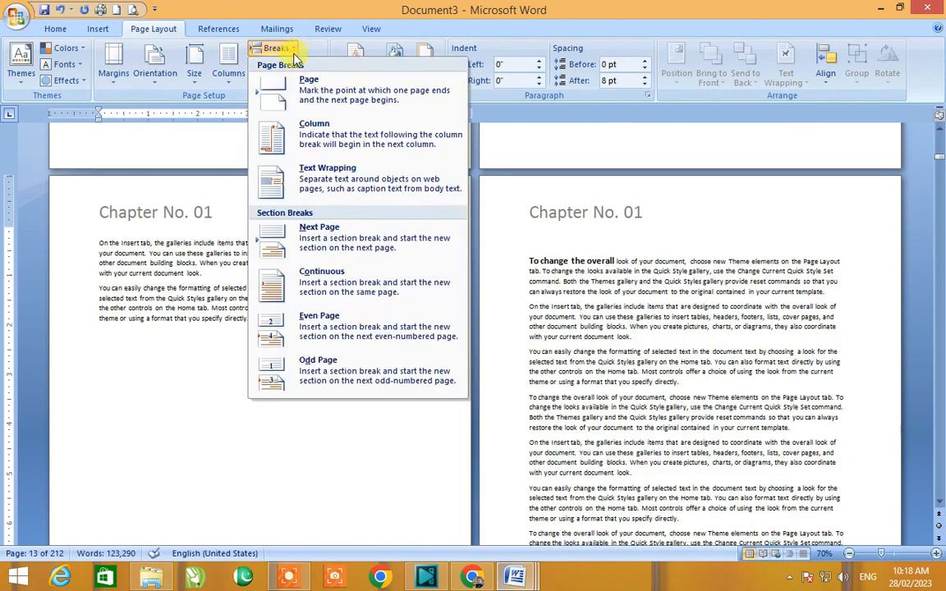
click(327, 242)
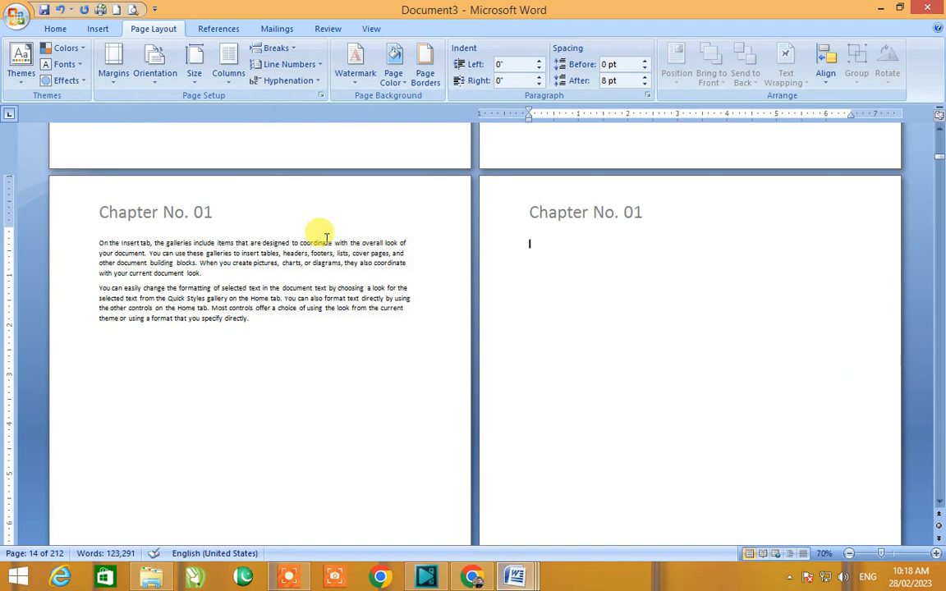
key(BackSpace)
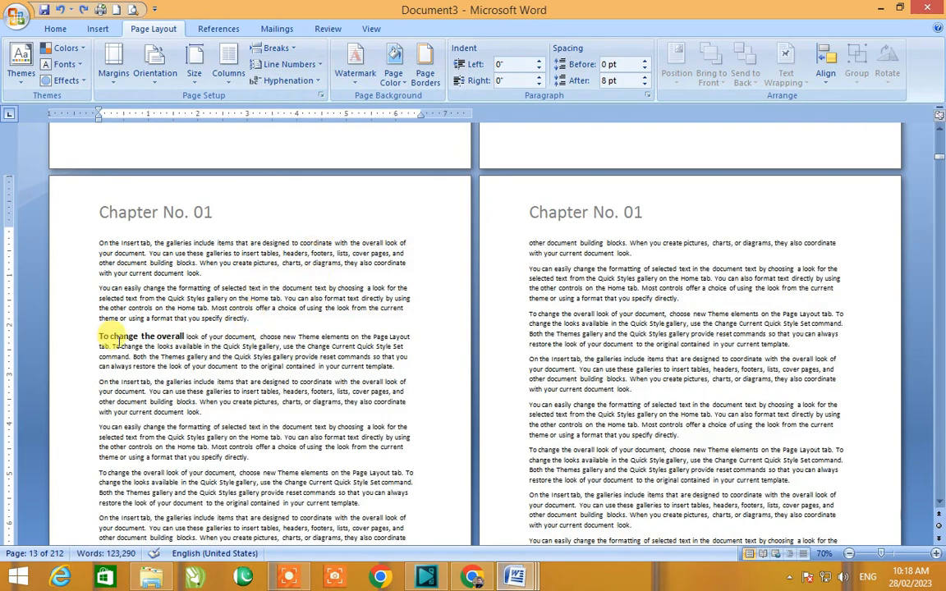
Step: Insert a Next Page section break after the second paragraph on page 13 and delete the leftover empty line
double_click(125, 337)
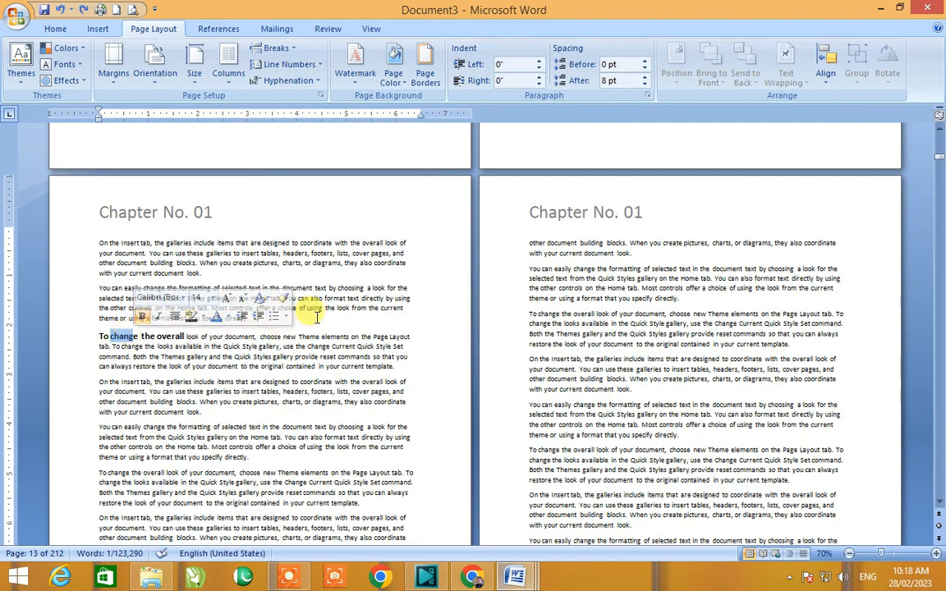
click(261, 318)
click(275, 48)
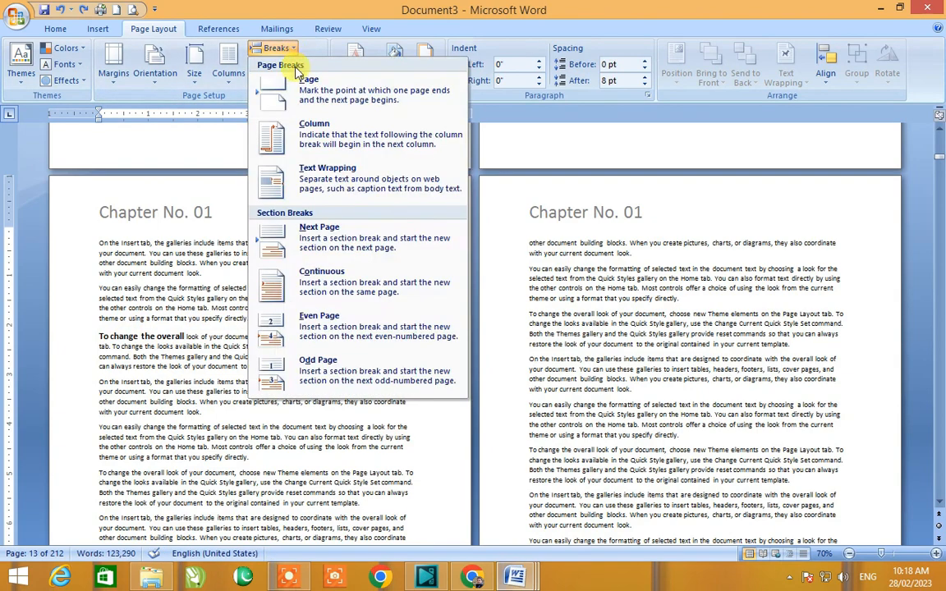
click(308, 240)
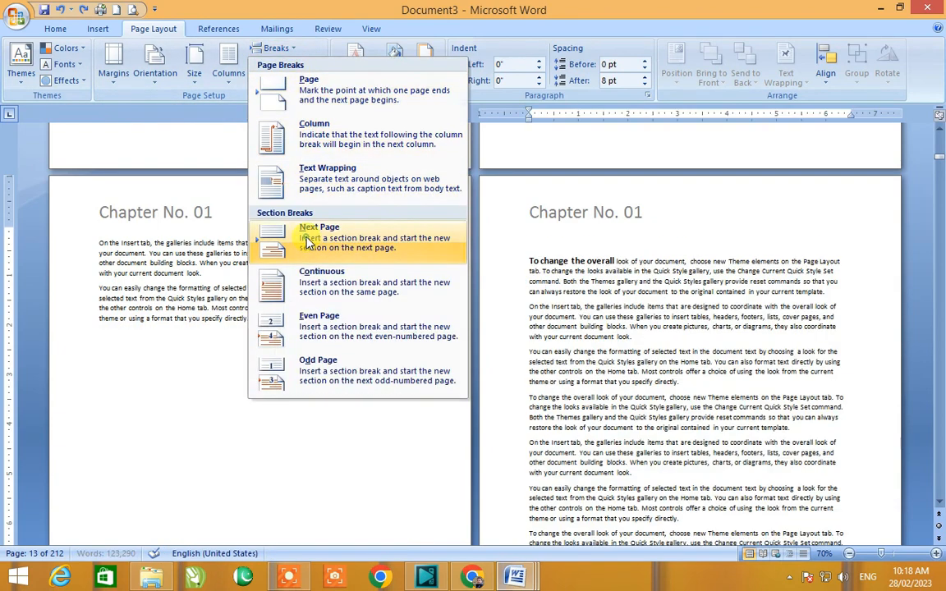
key(Delete)
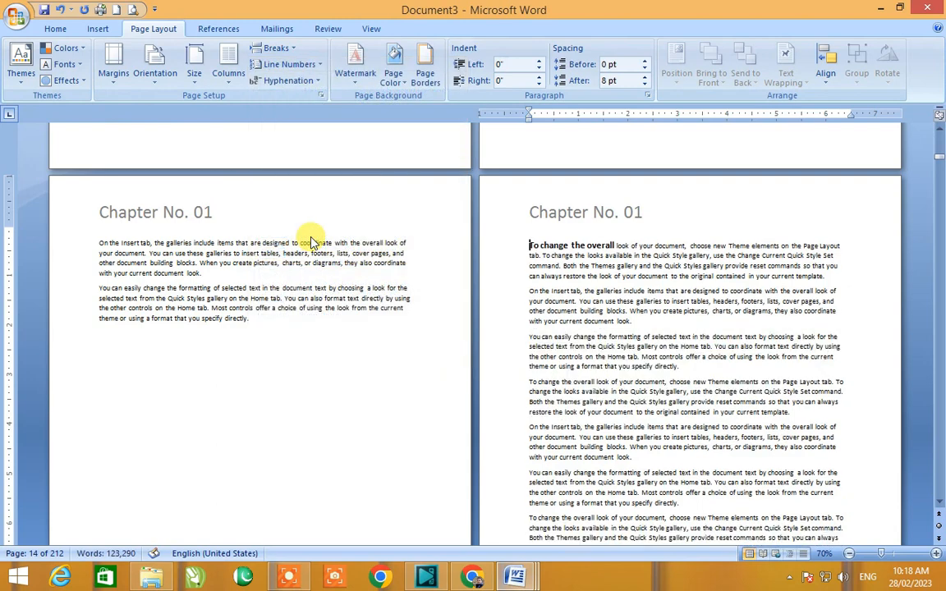
Step: Unlink the section 2 header from the previous section, change its text to "Chapter No. 02" and leave header editing
double_click(197, 211)
click(100, 211)
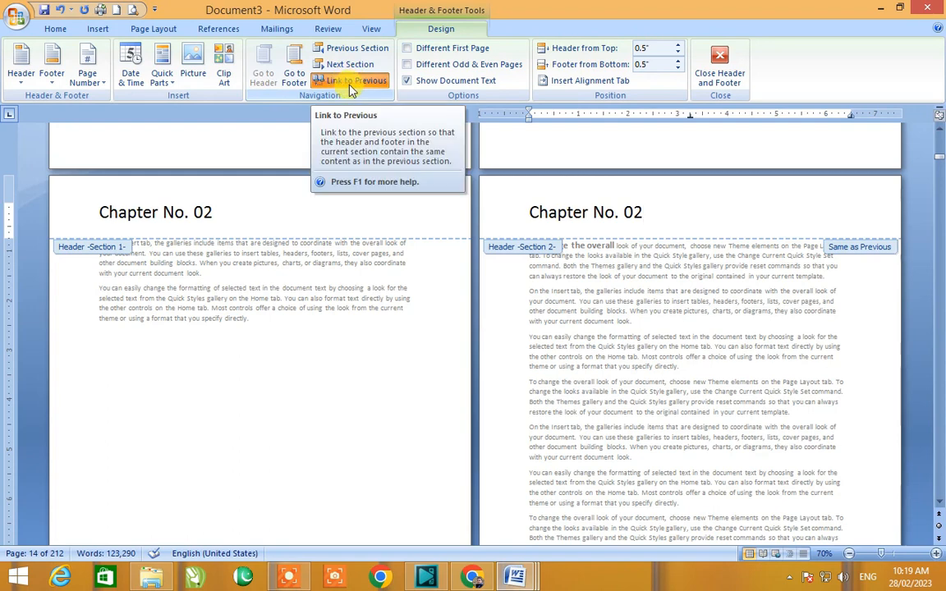
key(ctrl+z)
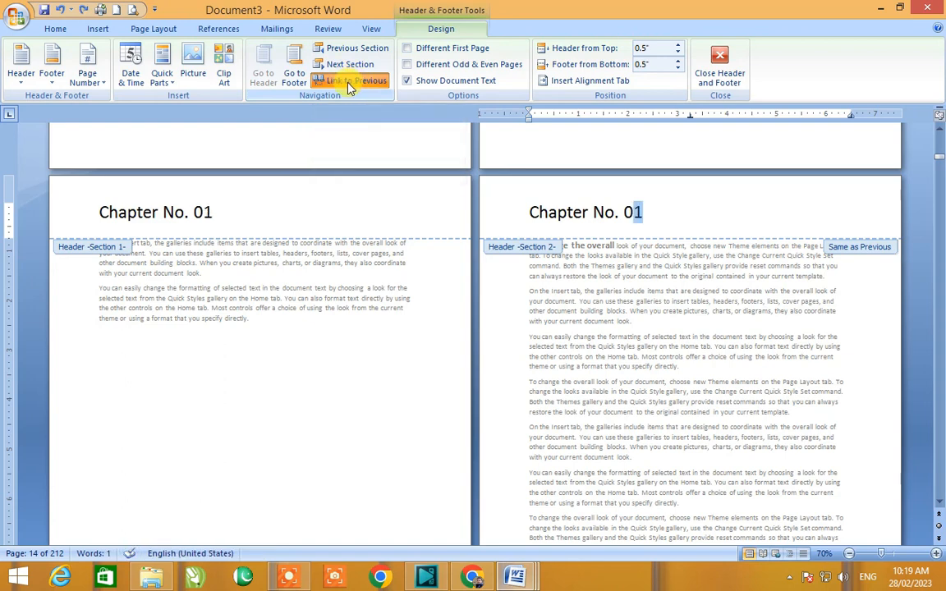
click(348, 82)
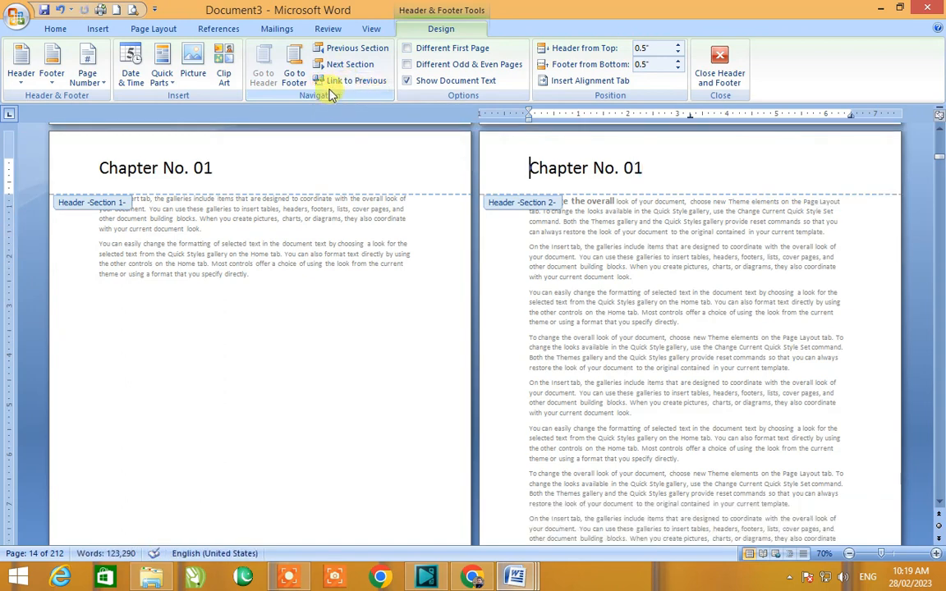
click(640, 168)
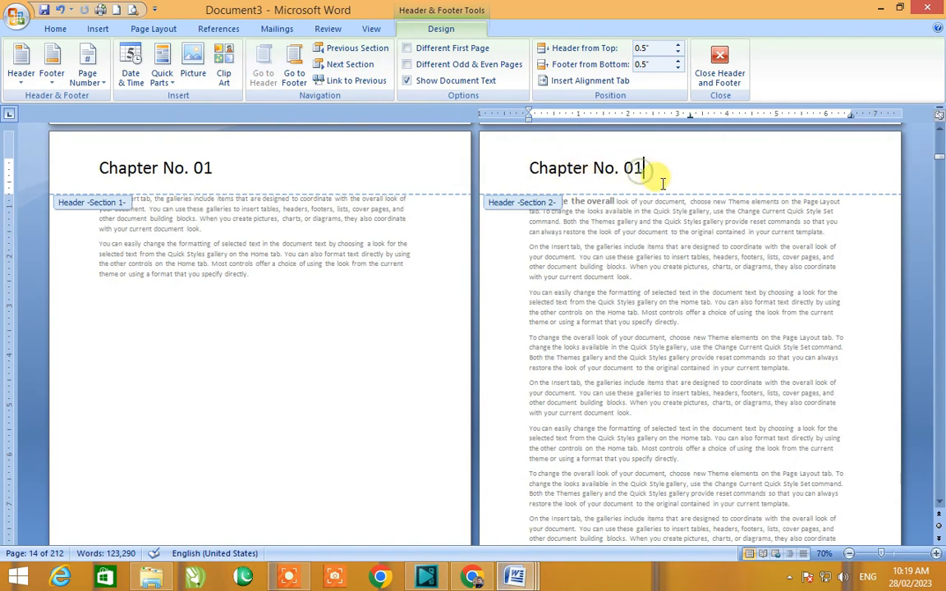
key(BackSpace)
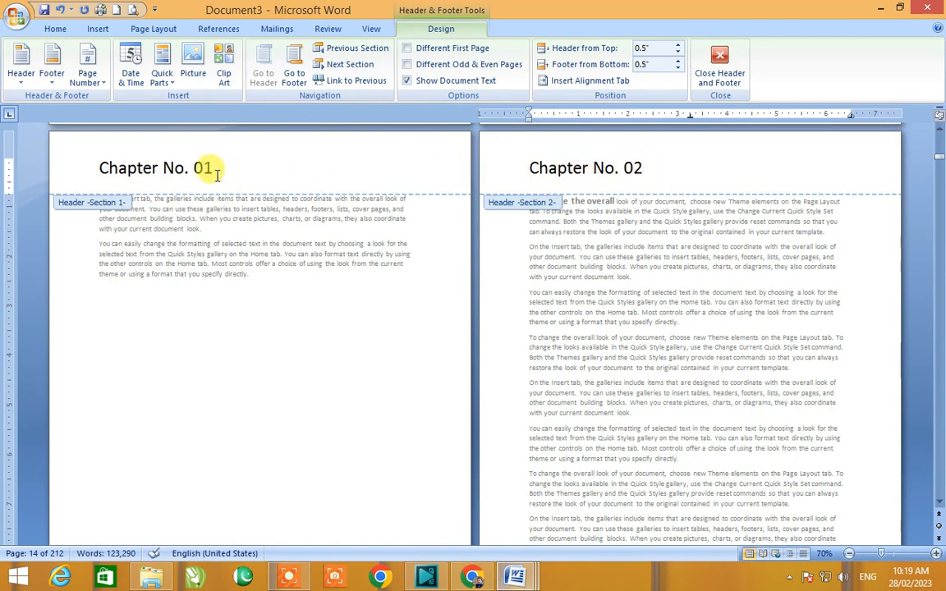
double_click(264, 301)
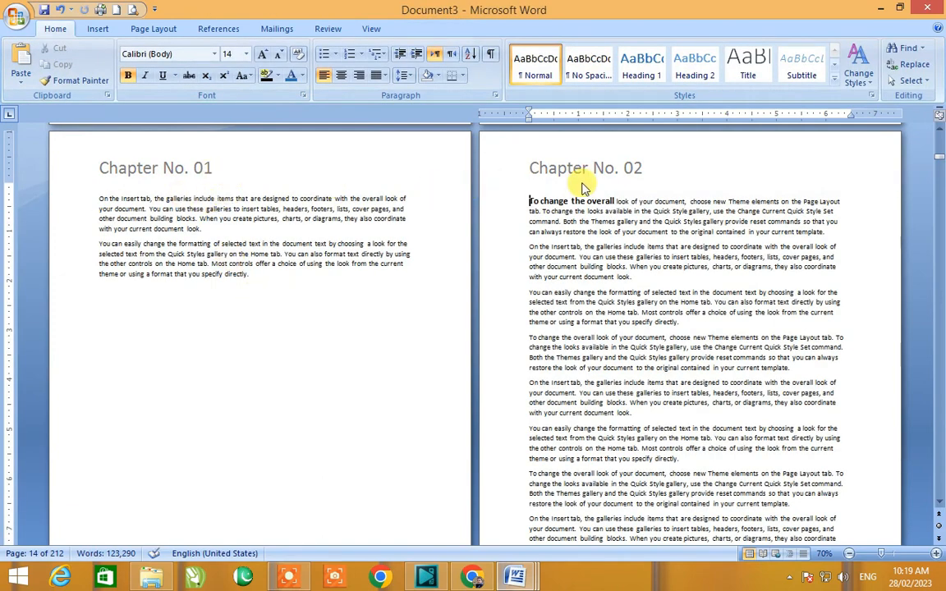
Step: Insert a Next Page section break on page 47 after the paragraph ending "with your current document look."
scroll(582, 188, down, 6)
drag(938, 159, 938, 216)
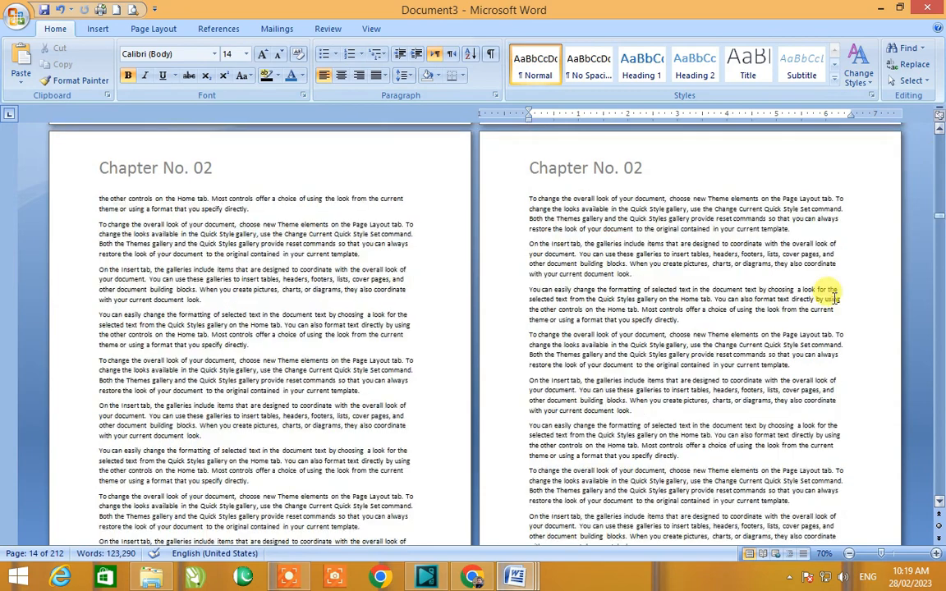
click(197, 254)
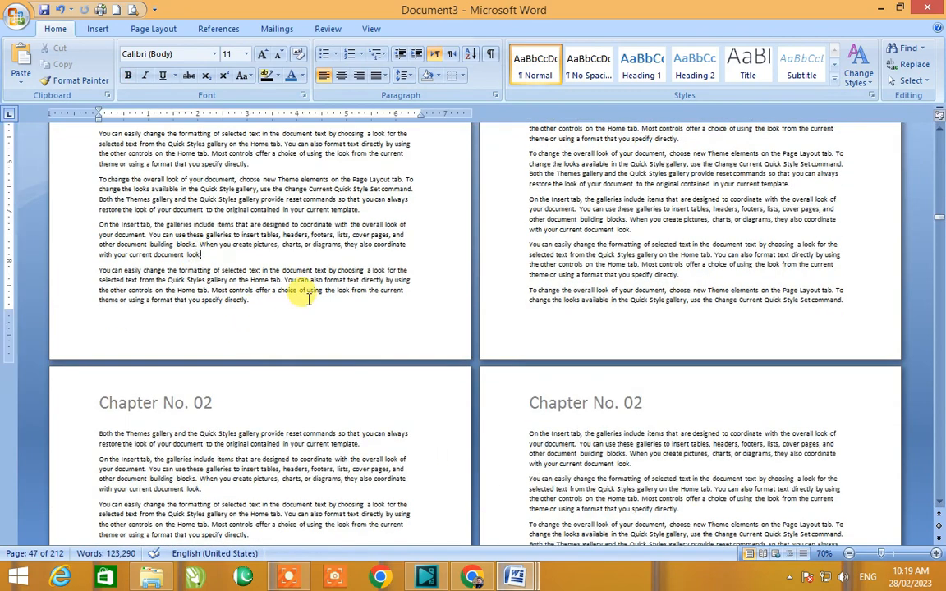
key(Delete)
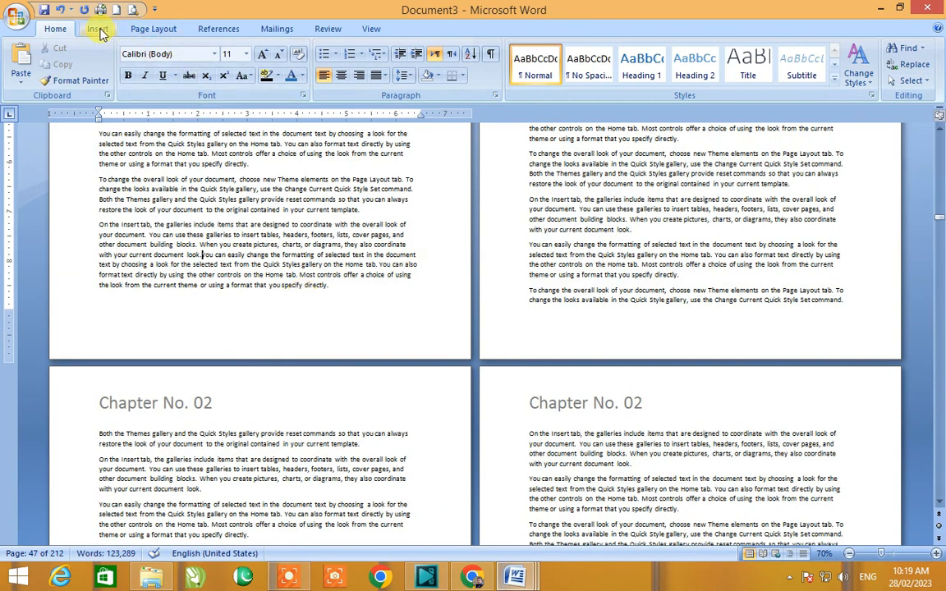
click(133, 30)
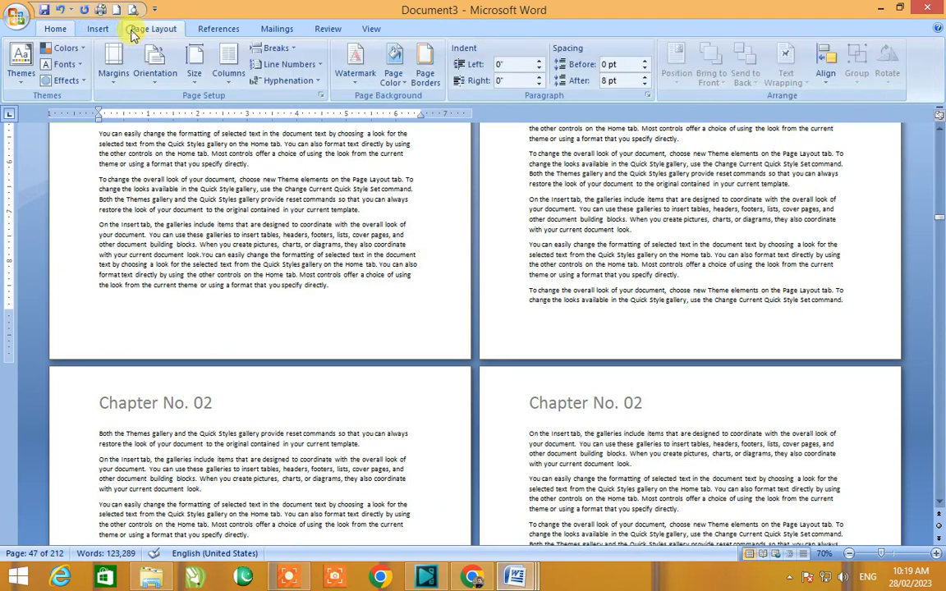
click(291, 58)
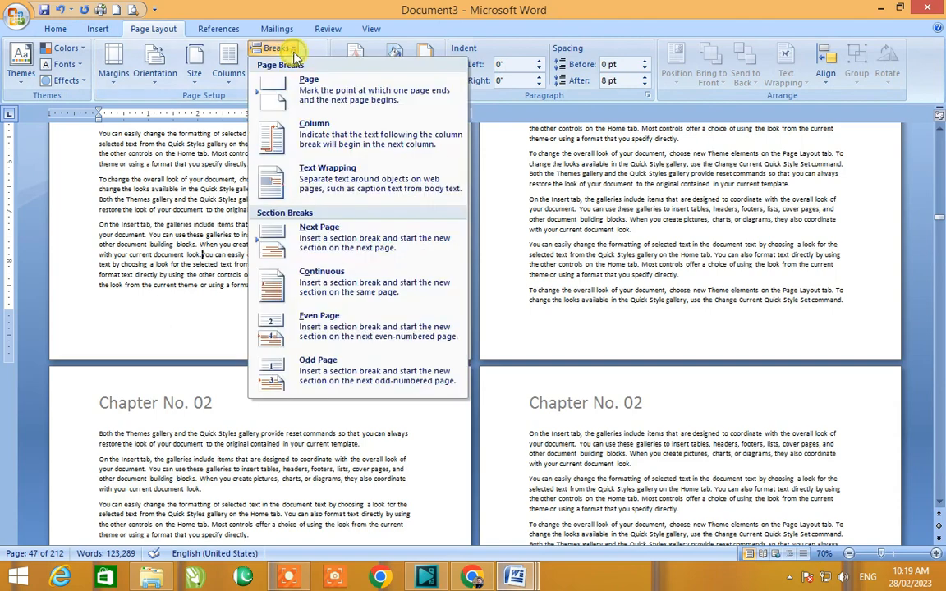
click(331, 238)
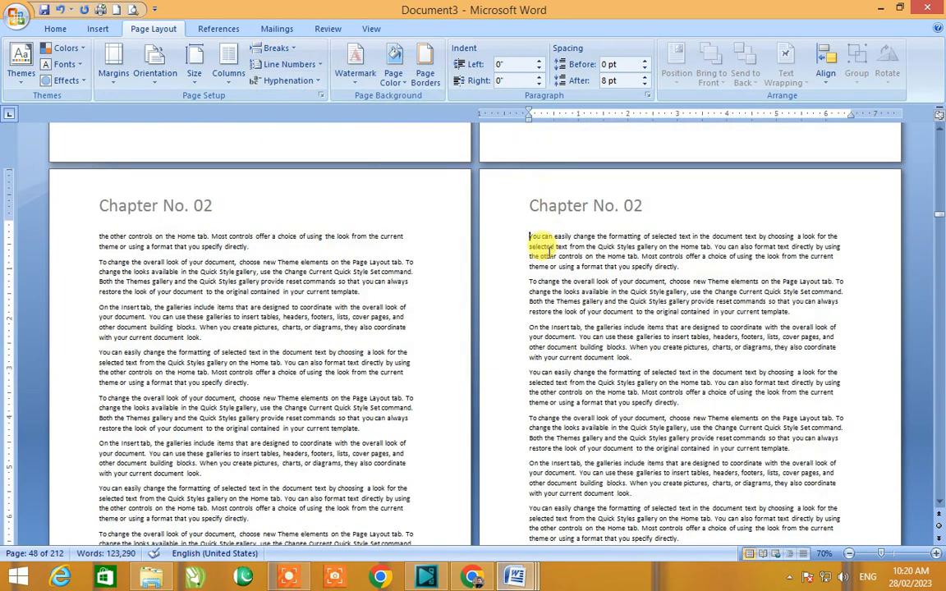
Step: Make the opening words "You can easily change" of the new section bold and one size larger
drag(529, 236, 584, 239)
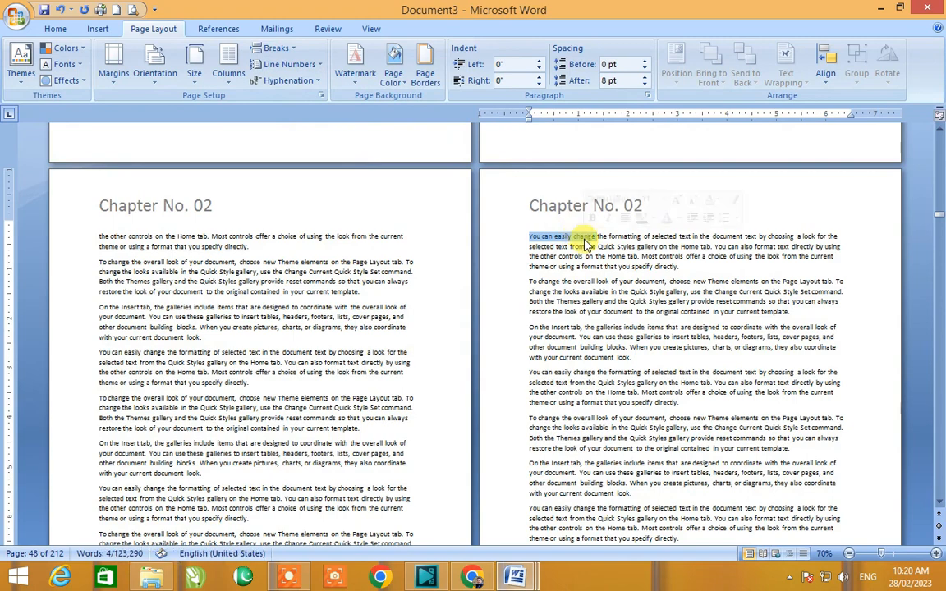
key(ctrl+b)
key(ctrl+shift+period)
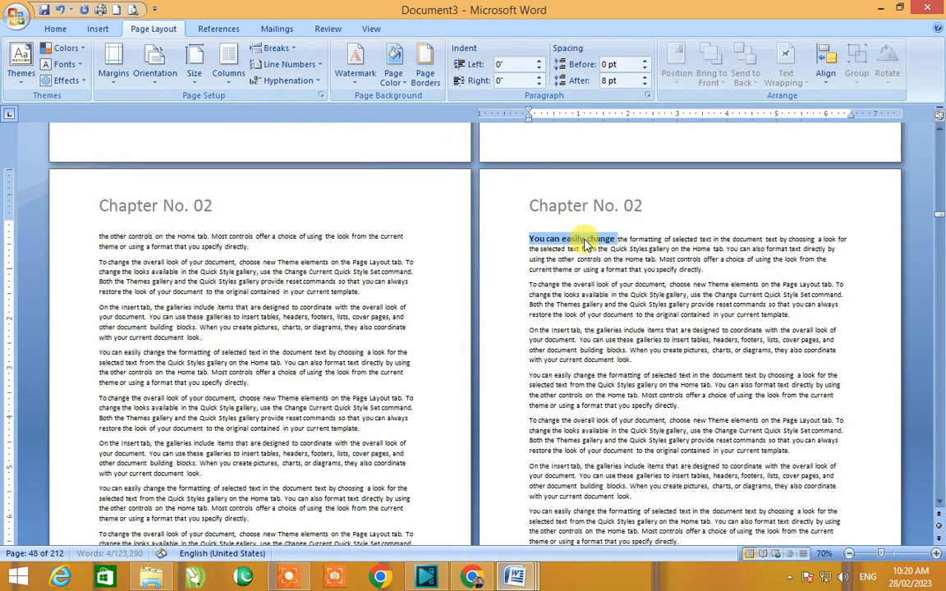
Step: Unlink the section 3 header from the previous section and change its text to "Chapter No. 03"
double_click(572, 207)
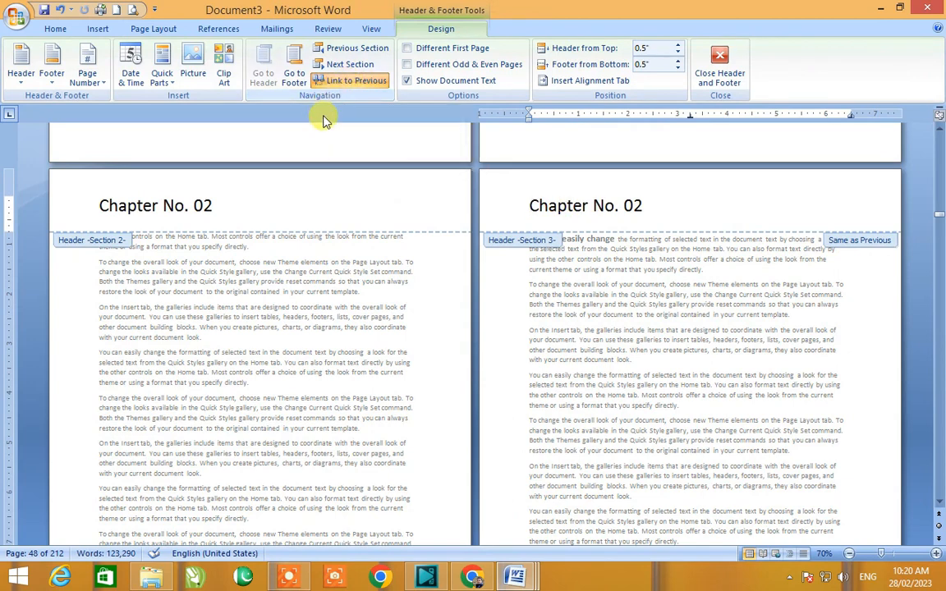
click(355, 80)
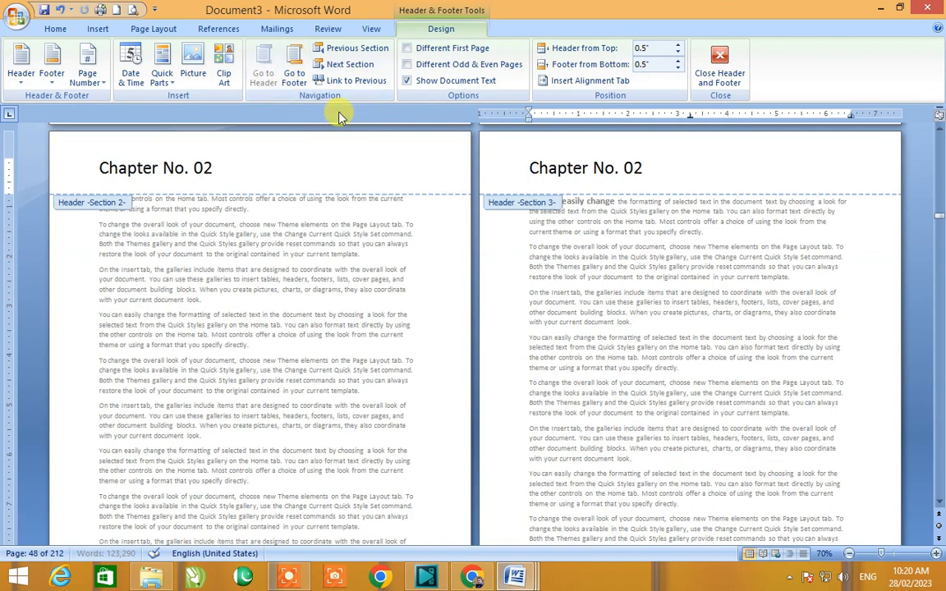
drag(643, 168, 633, 169)
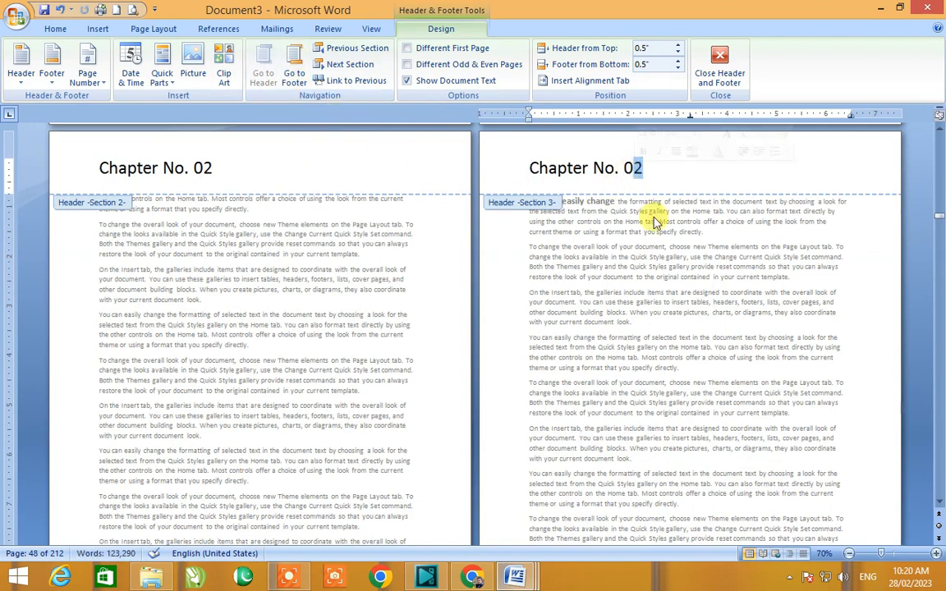
text(3)
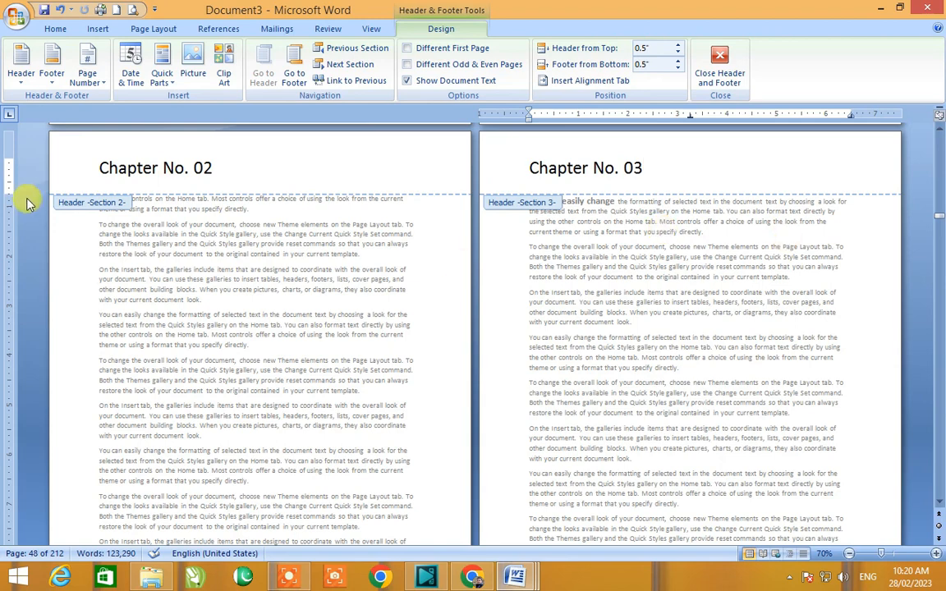
Step: Add "MS. Word" at the centre tab of the section 2 header and move that tab stop further right
click(268, 182)
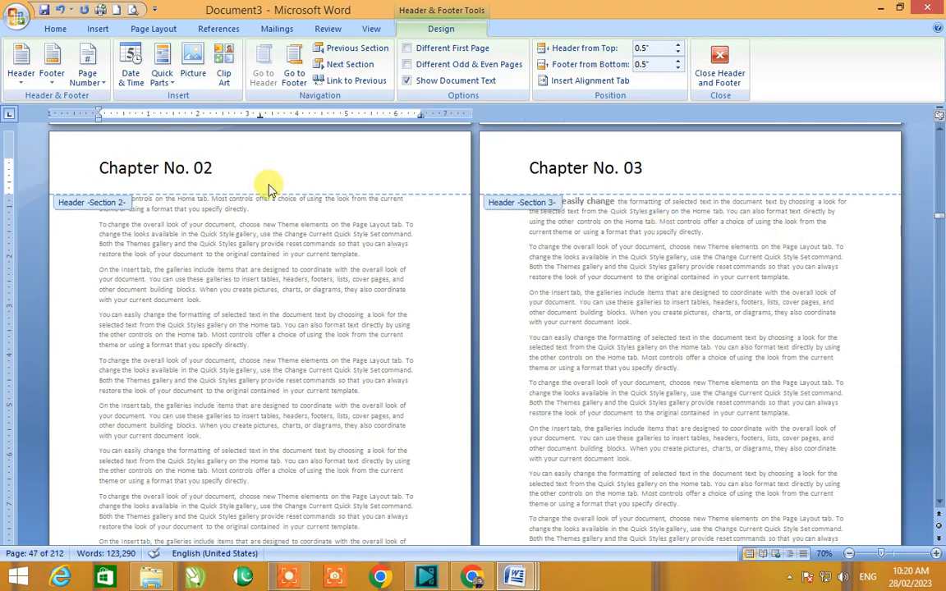
click(269, 184)
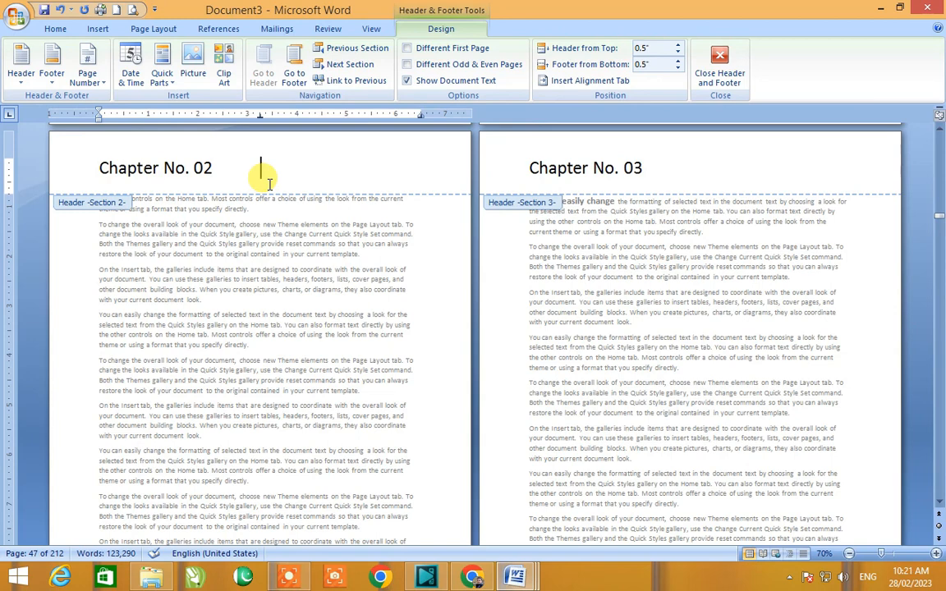
text(MS. Word)
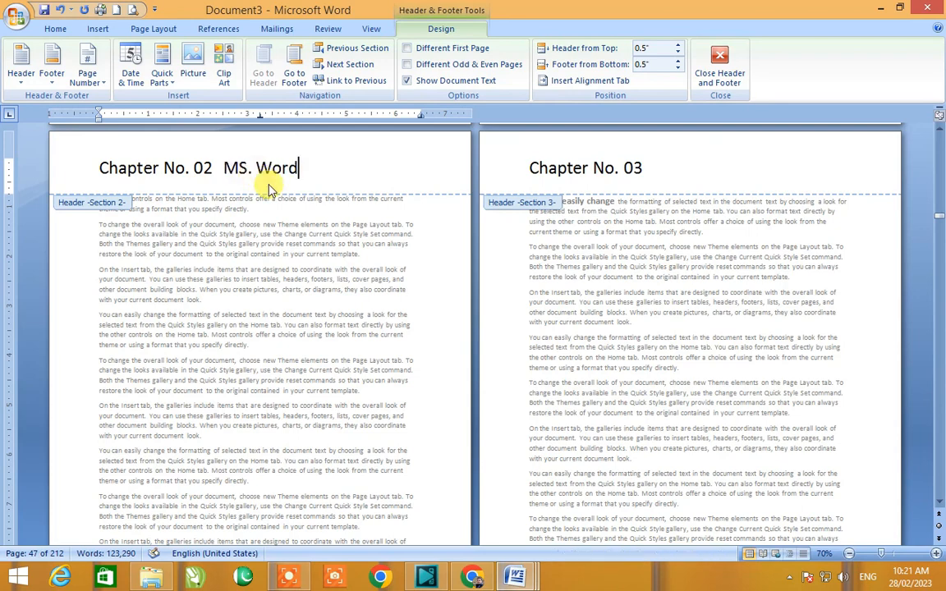
drag(259, 116, 346, 120)
Step: Add "MS. Excel" after a tab in the section 3 header, shift its tab stop right, and leave header editing
click(659, 166)
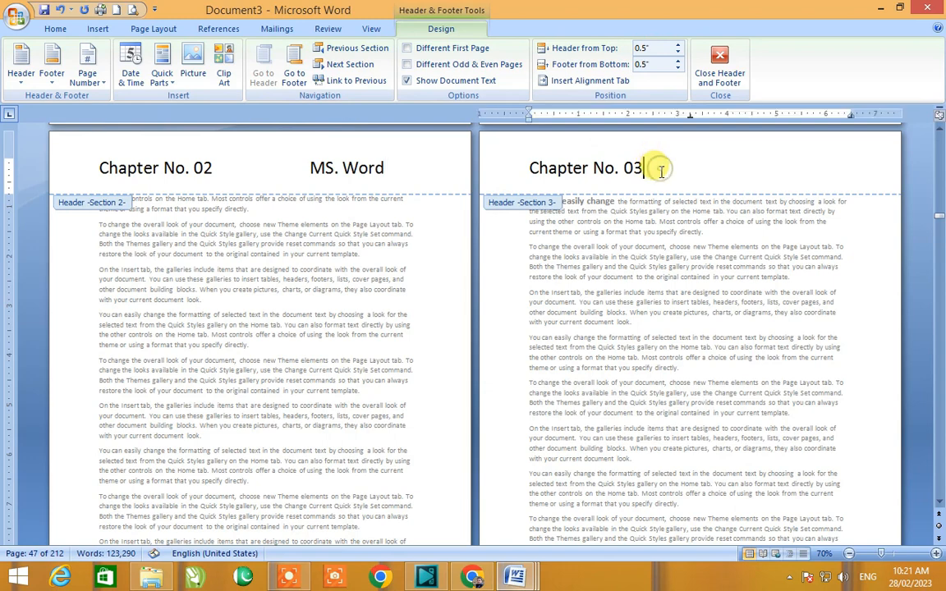
key(Tab)
drag(690, 117, 783, 119)
drag(692, 116, 776, 121)
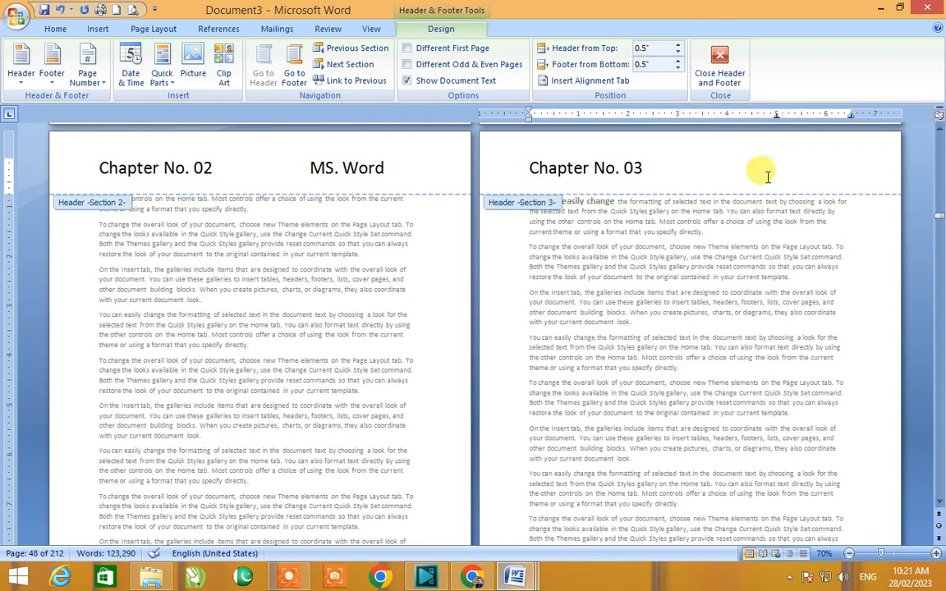
text(MS. Excel)
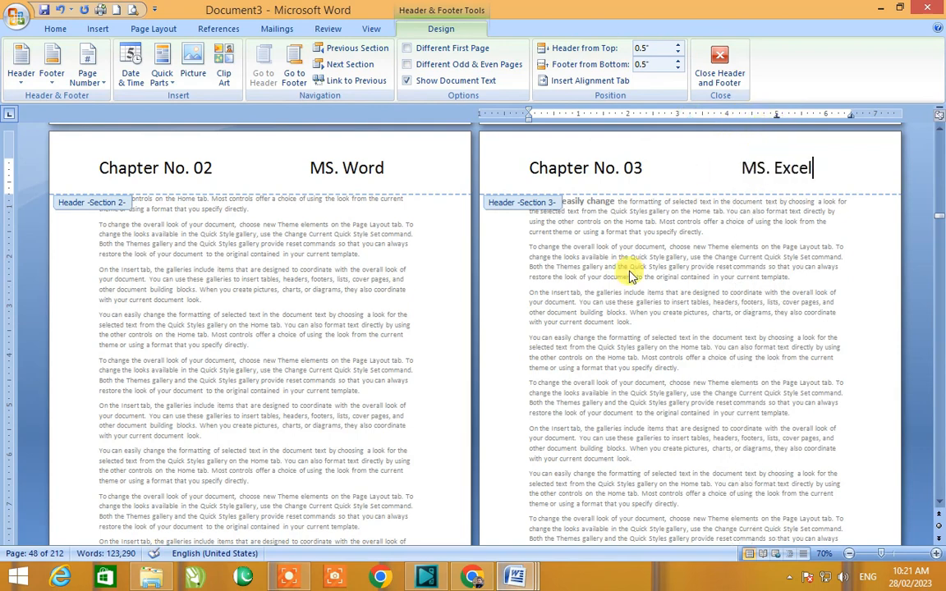
double_click(566, 238)
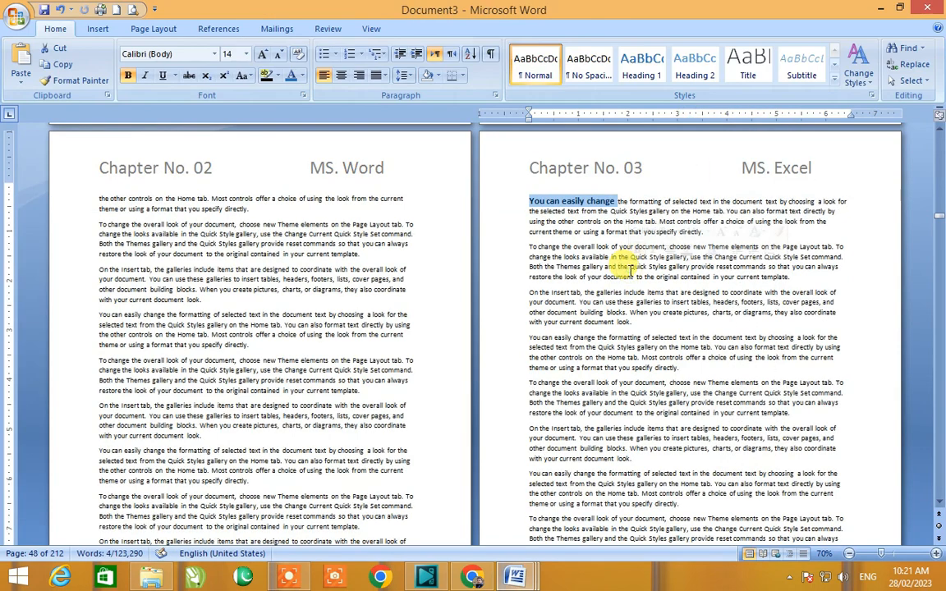
Step: Scroll through the surrounding pages to review the chapter headers of sections 2 and 3
scroll(249, 209, up, 20)
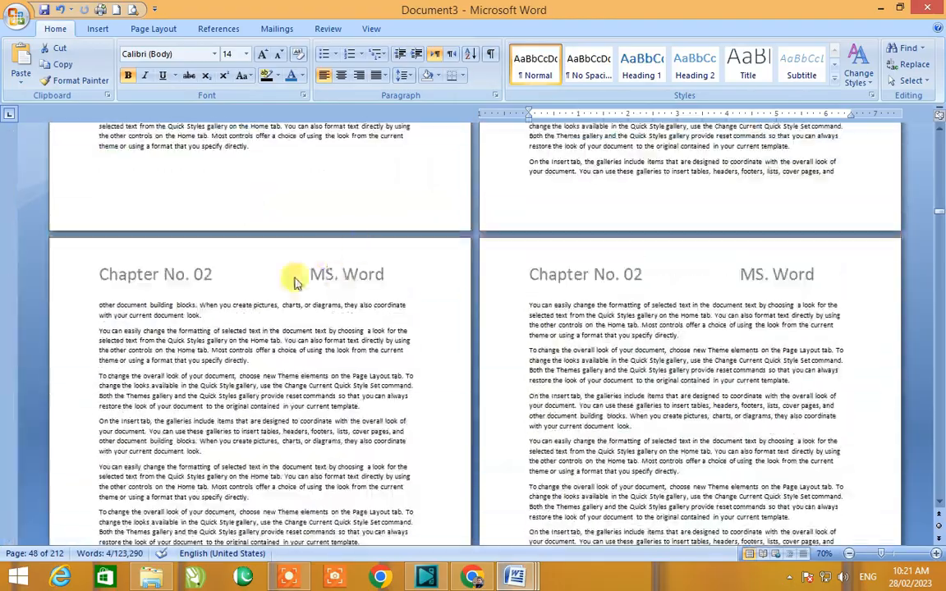
scroll(358, 279, up, 15)
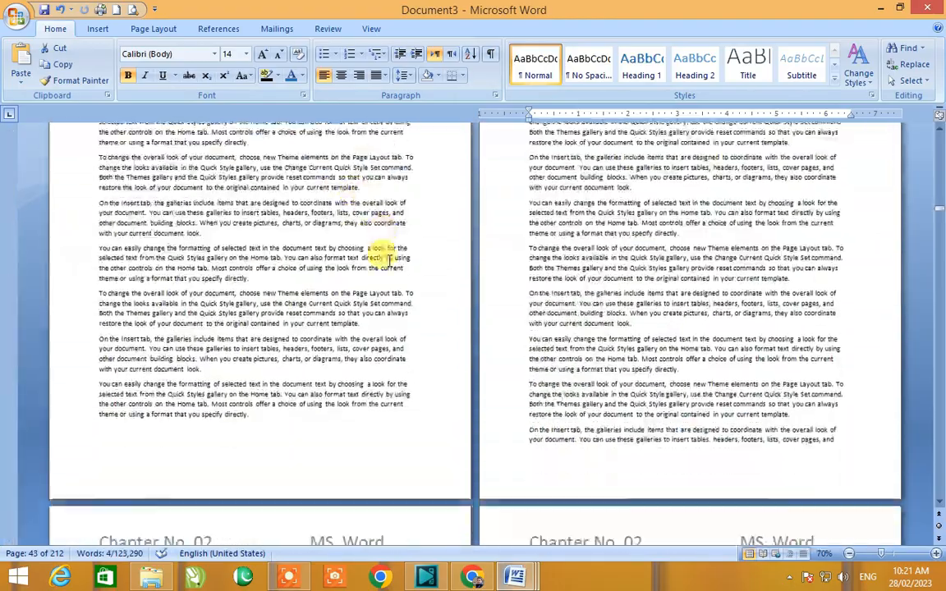
scroll(389, 260, down, 20)
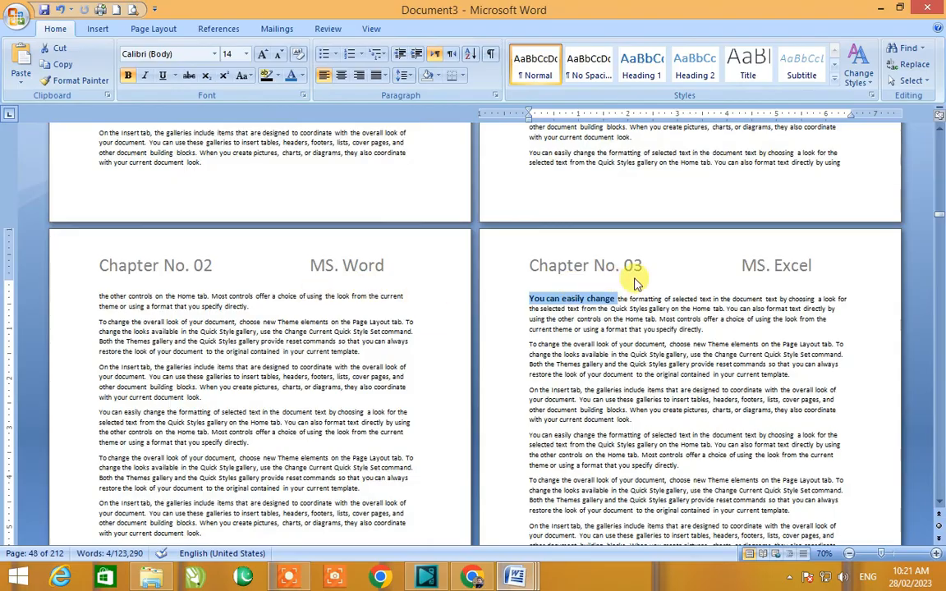
scroll(669, 279, down, 10)
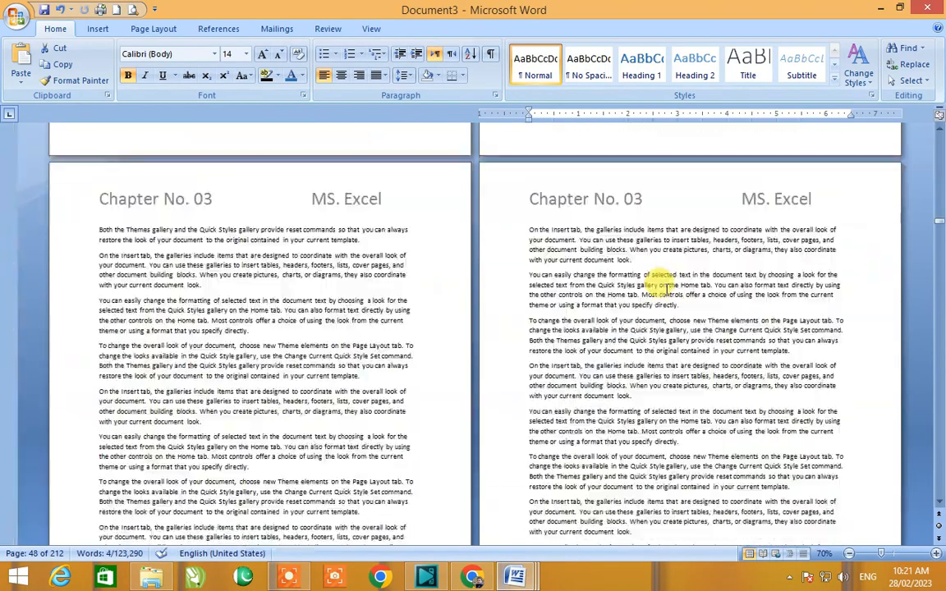
scroll(665, 290, down, 3)
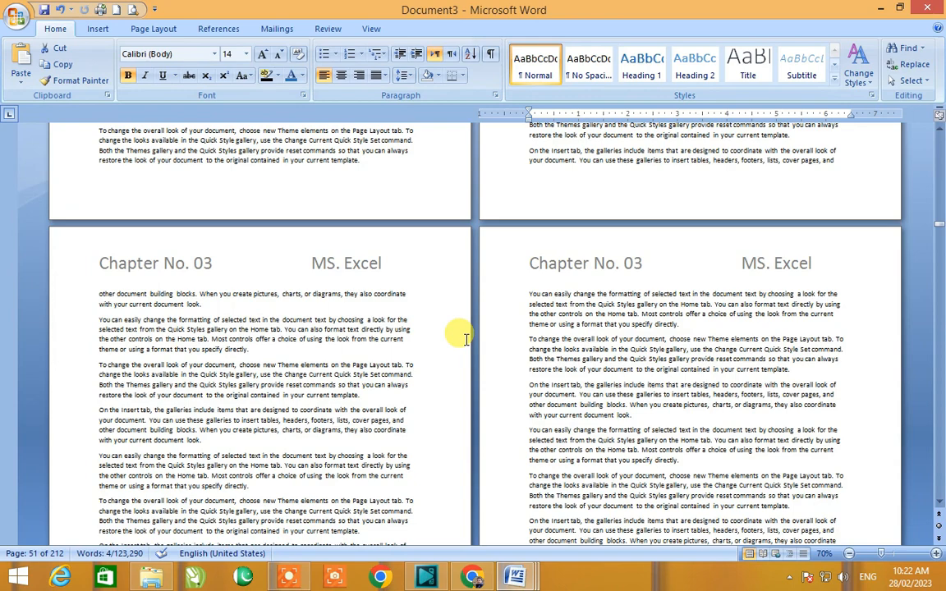
scroll(465, 339, up, 2)
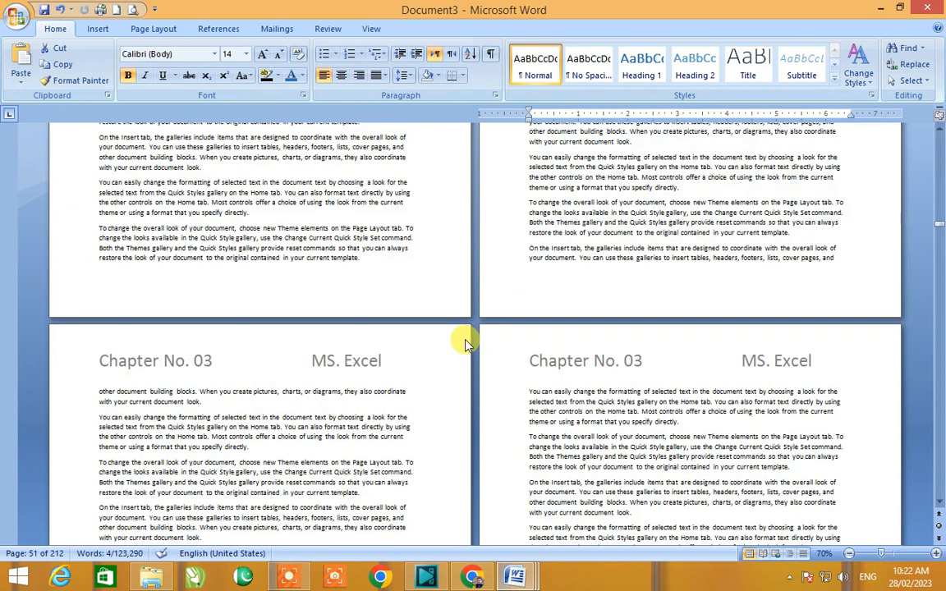
Step: Create a new blank document and fill it with sample text using =rand(500)
key(ctrl+n)
scroll(466, 339, up, 1)
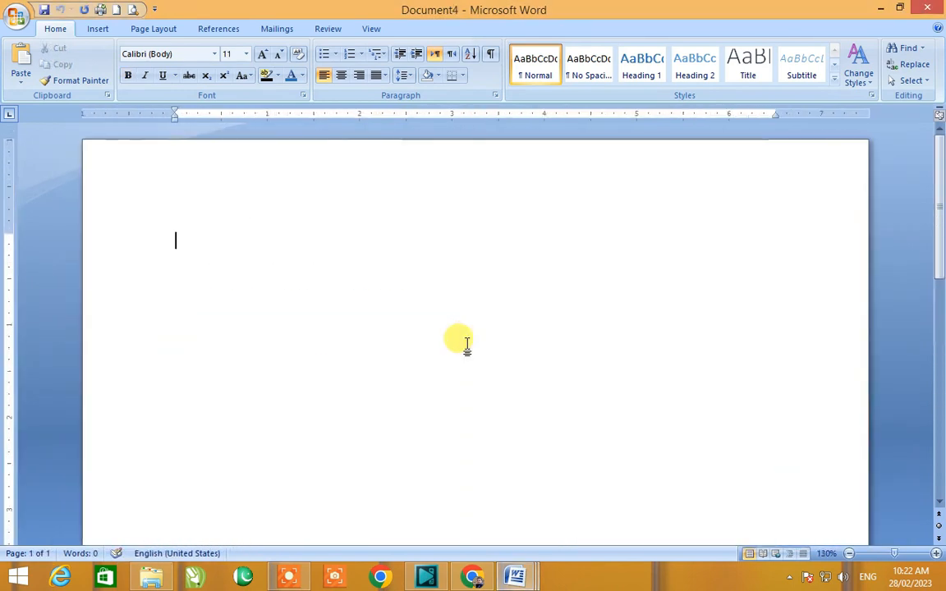
text(=rand(500)
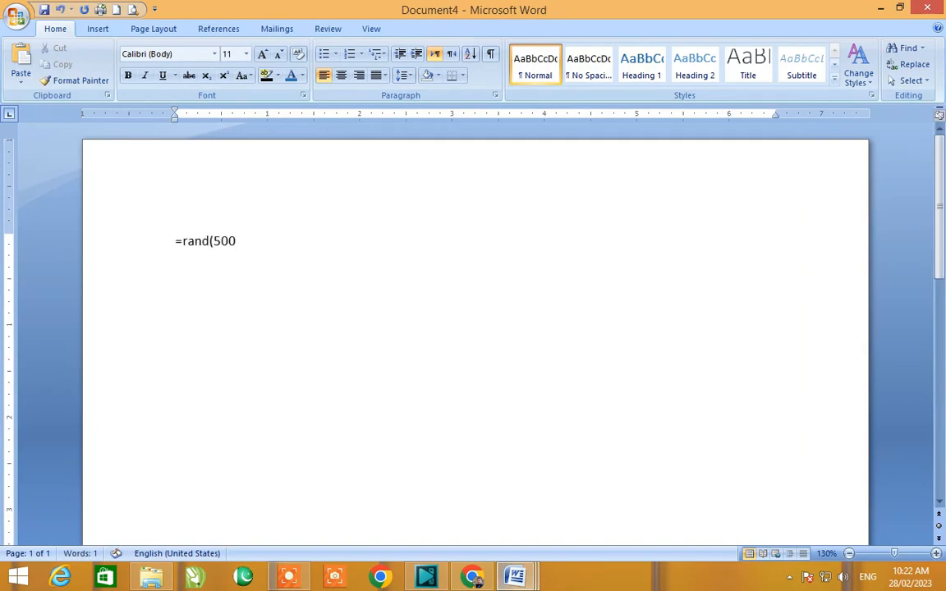
text())
key(Return)
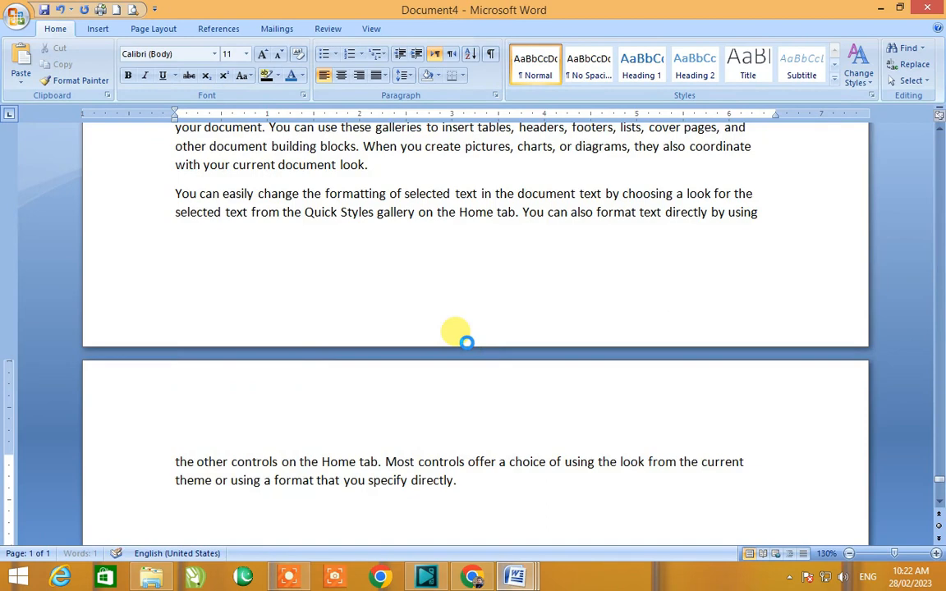
Step: Open the new document's header for editing and enter "Spectrum Pakistan"
key(ctrl+Home)
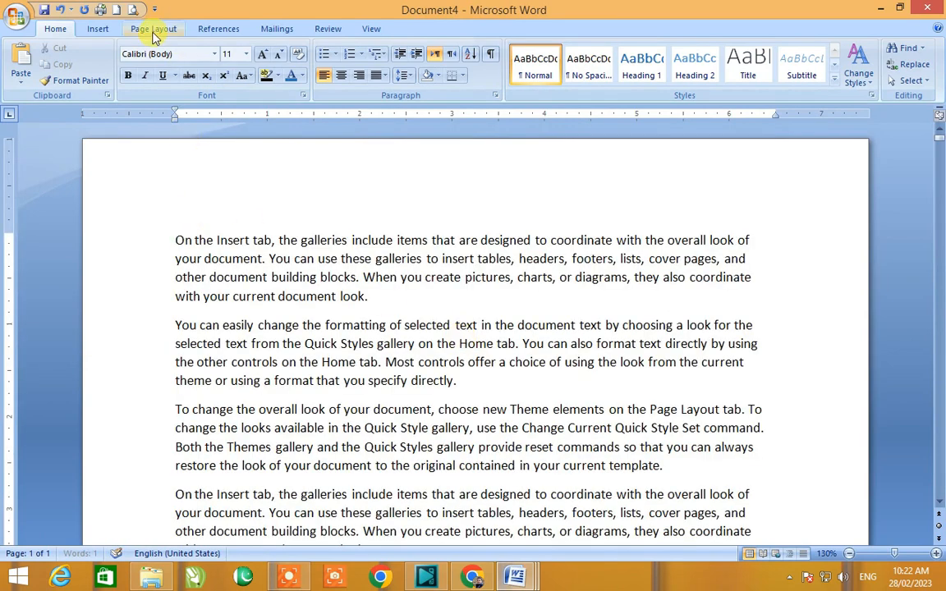
click(96, 29)
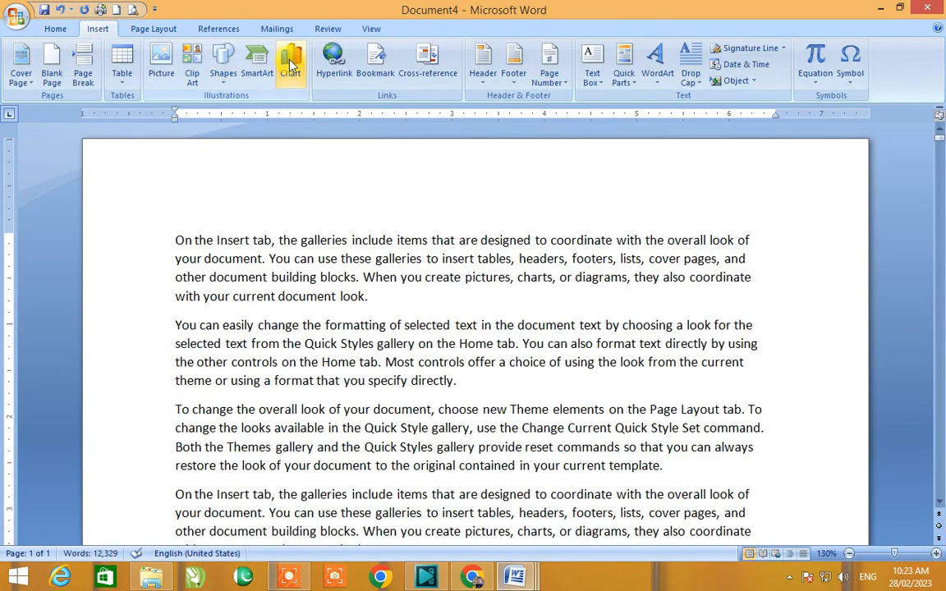
click(482, 64)
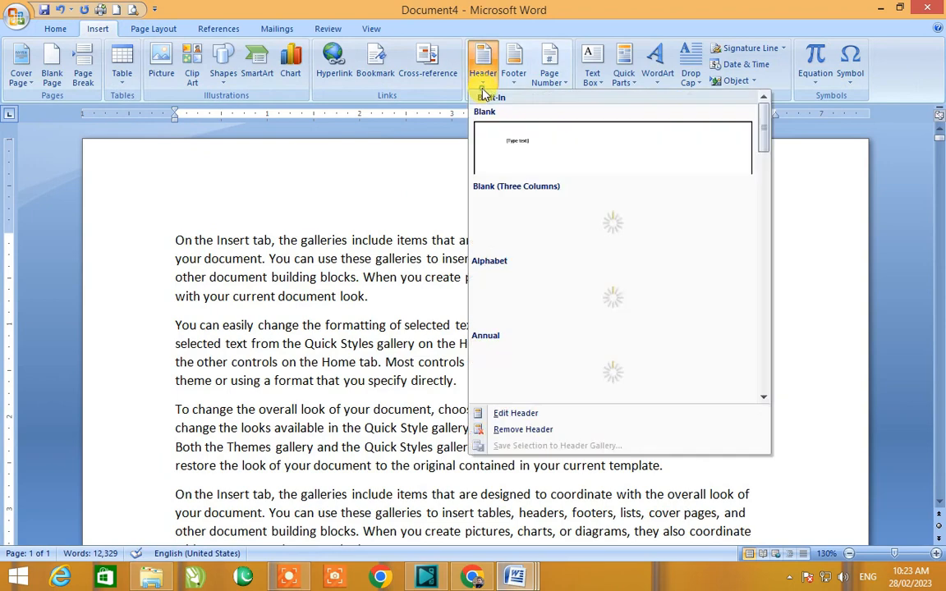
click(530, 415)
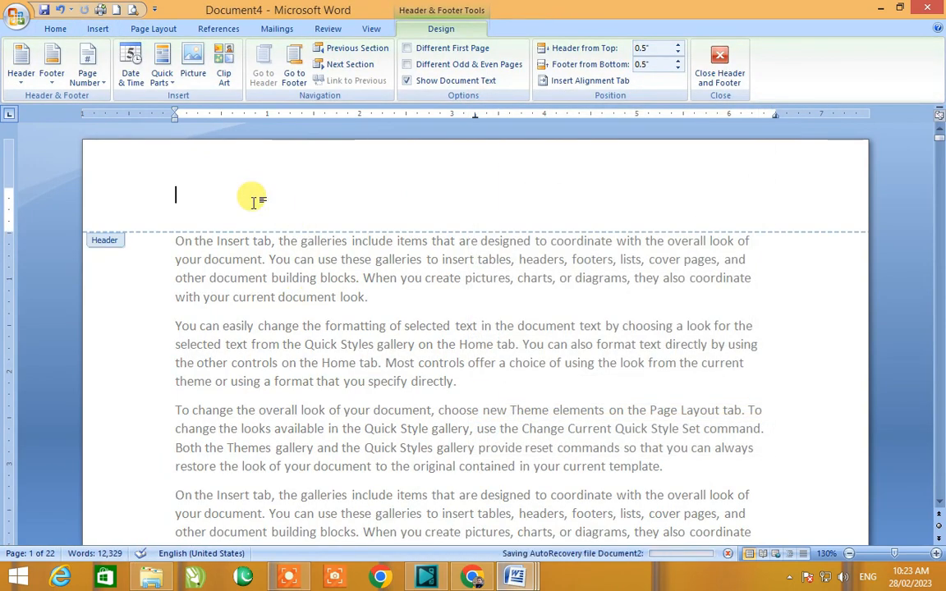
text(The)
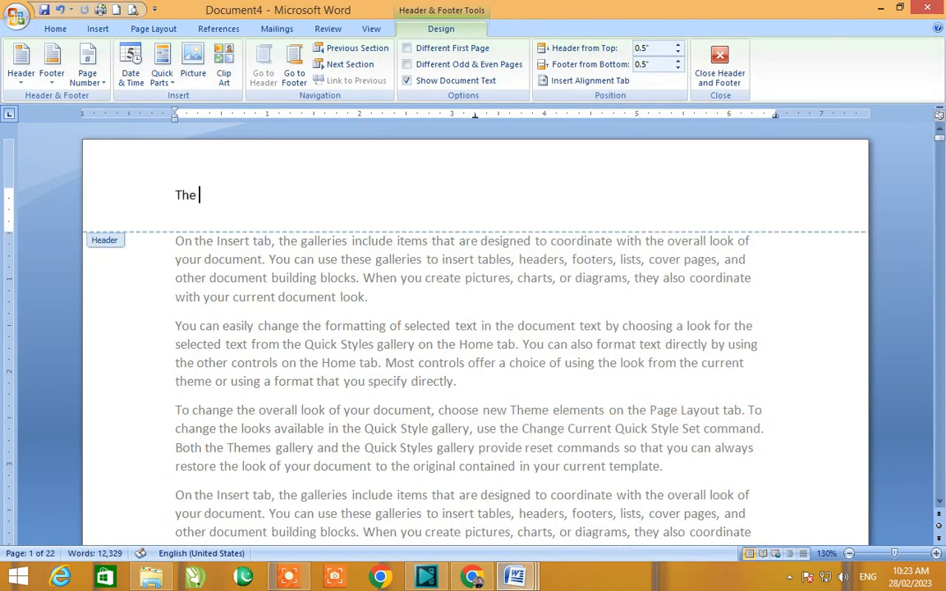
key(BackSpace)
key(BackSpace)
key(BackSpace)
key(BackSpace)
text(Spectrum Pakistan)
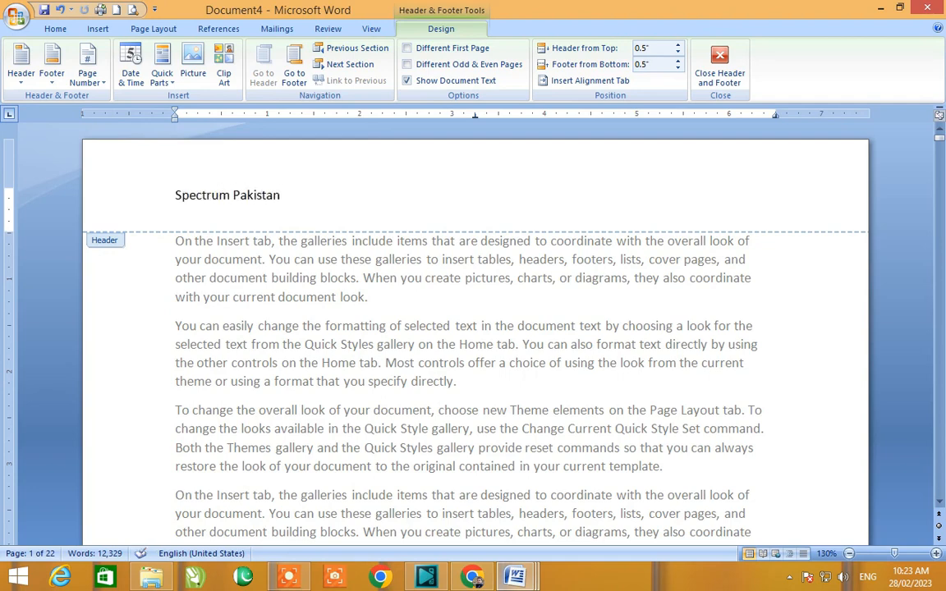
Step: Select the header text and enlarge its font size by three steps
key(ctrl+a)
key(ctrl+])
key(ctrl+])
key(ctrl+])
key(ctrl+])
key(ctrl+])
key(ctrl+])
key(ctrl+])
key(ctrl+])
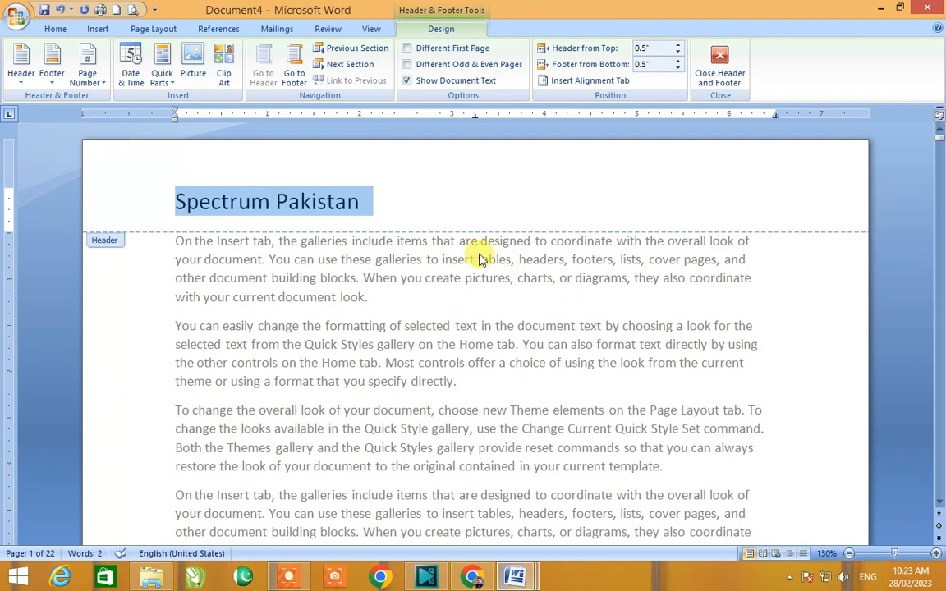
Step: Add a tab after the header title and insert the picture th.jpg from the Desktop into the header
click(447, 211)
key(Tab)
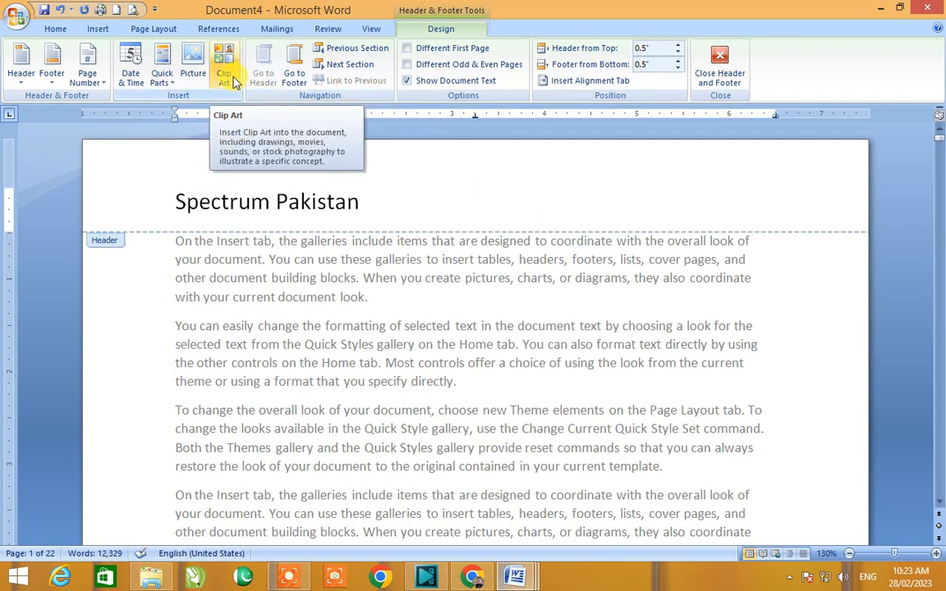
click(191, 63)
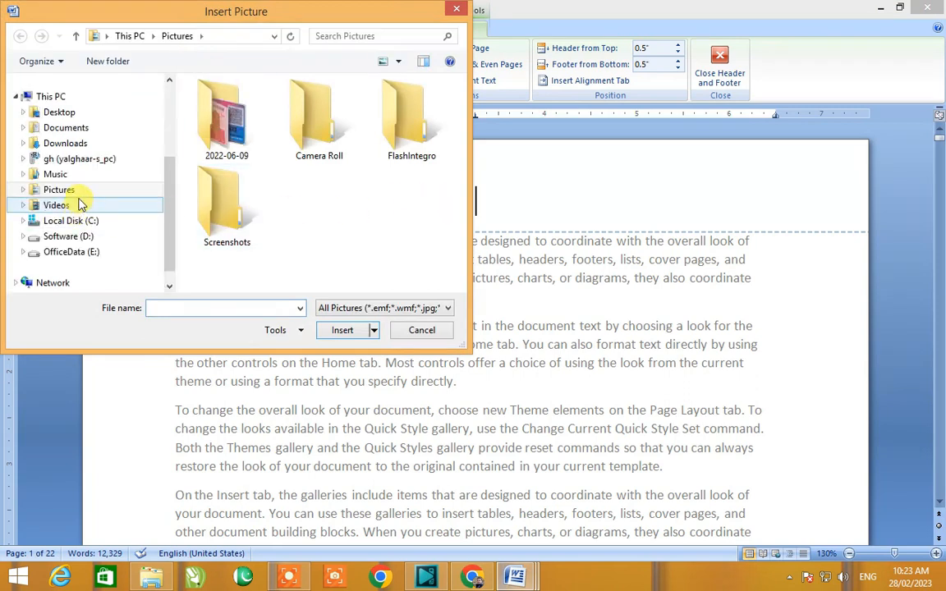
click(66, 118)
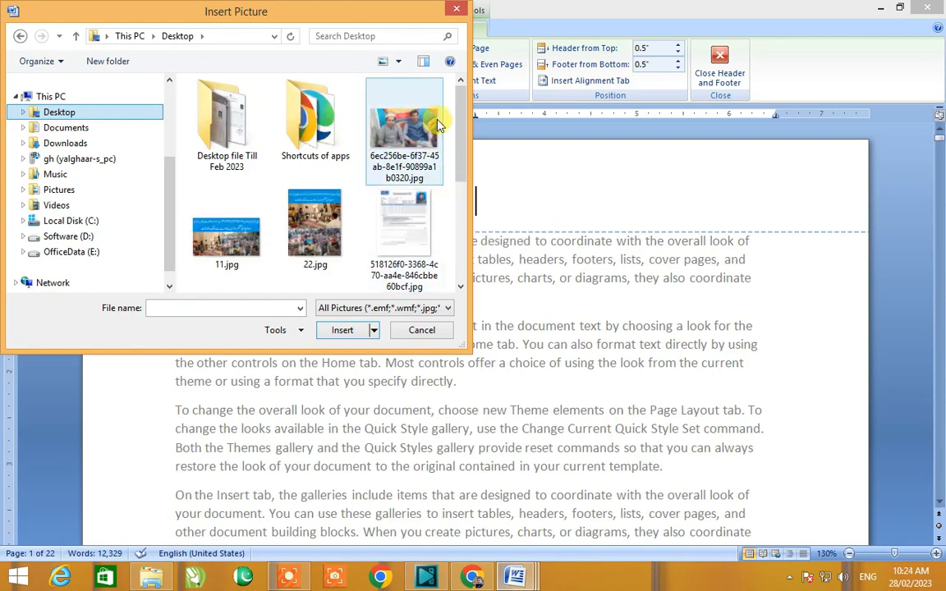
drag(461, 95, 465, 205)
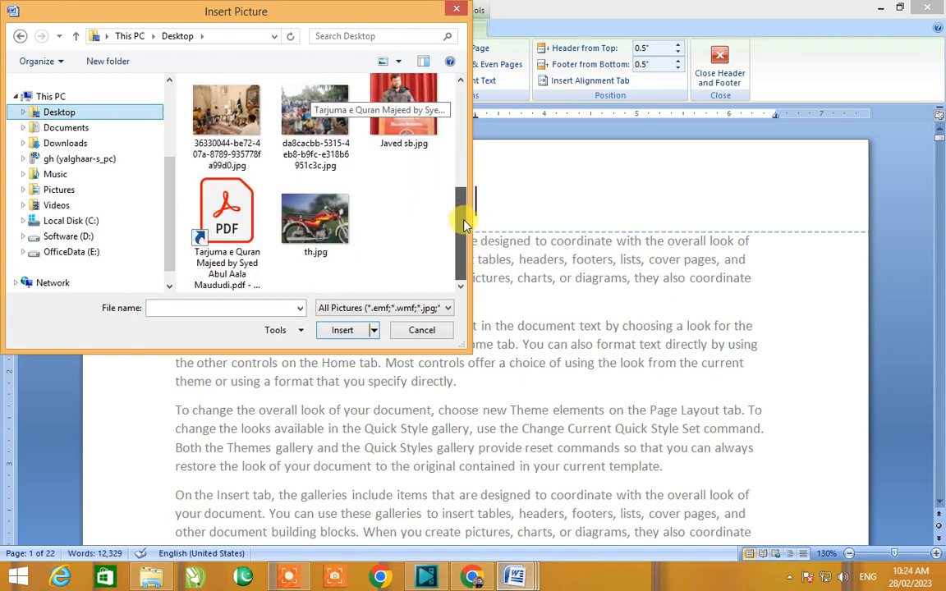
click(329, 223)
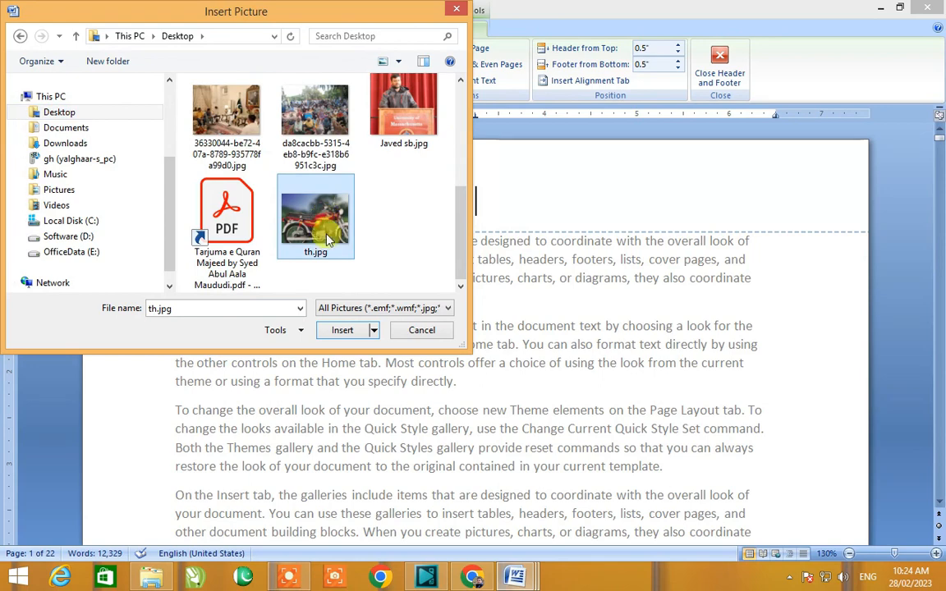
click(342, 329)
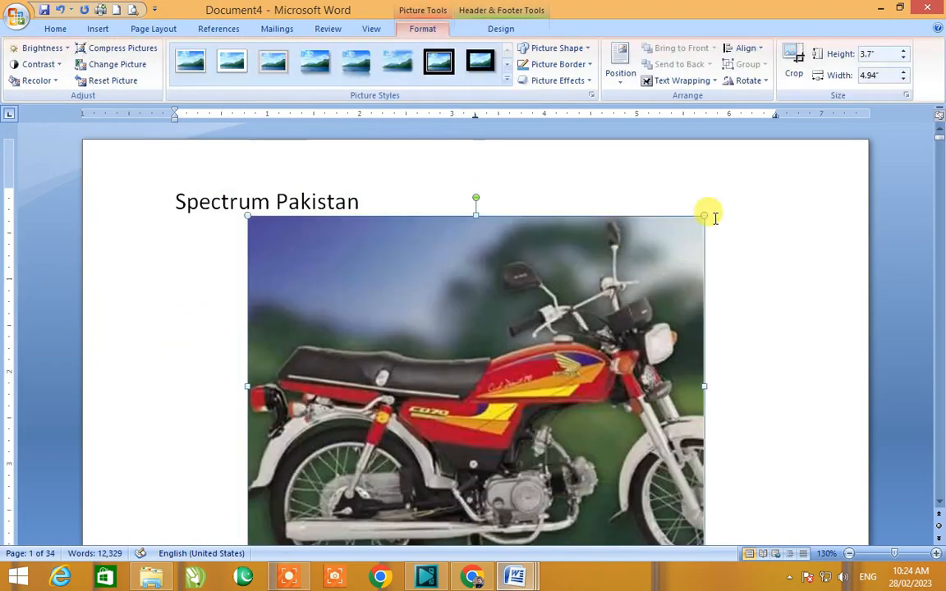
Step: Shrink the header picture to about 0.51 by 0.96 inches and position it beside the title
drag(703, 215, 317, 464)
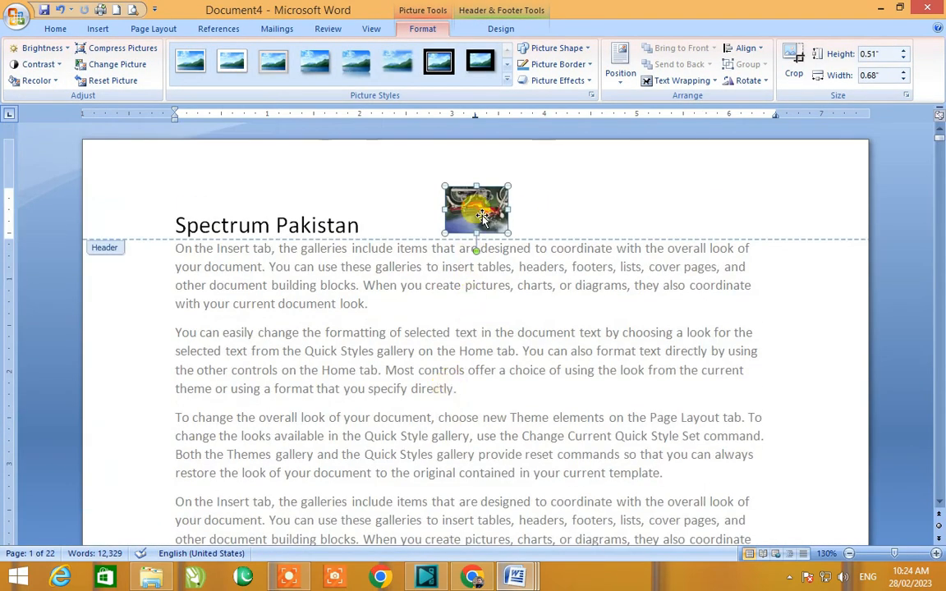
drag(476, 186, 533, 172)
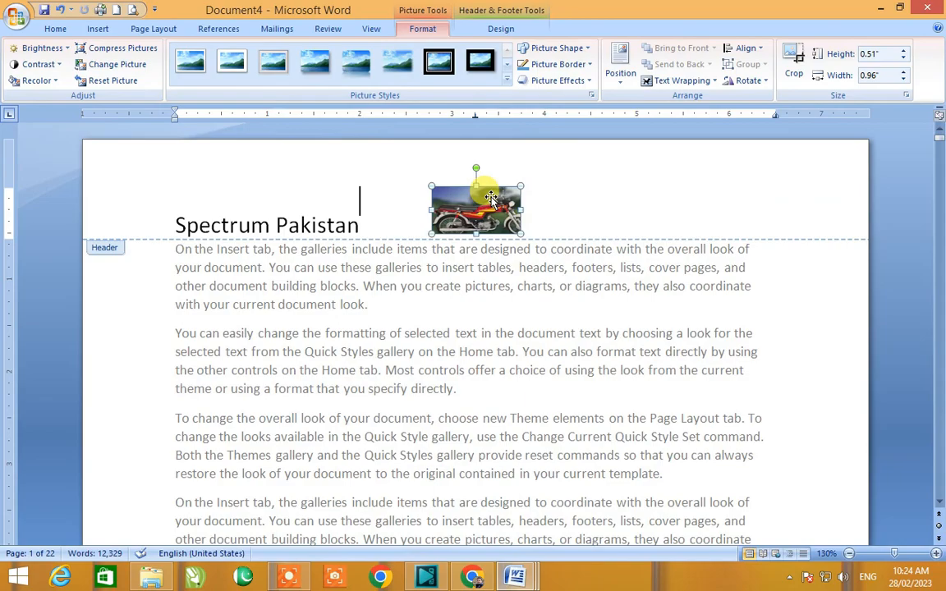
Step: Make the header title "Spectrum Pakistan" bold
double_click(524, 359)
scroll(526, 359, down, 20)
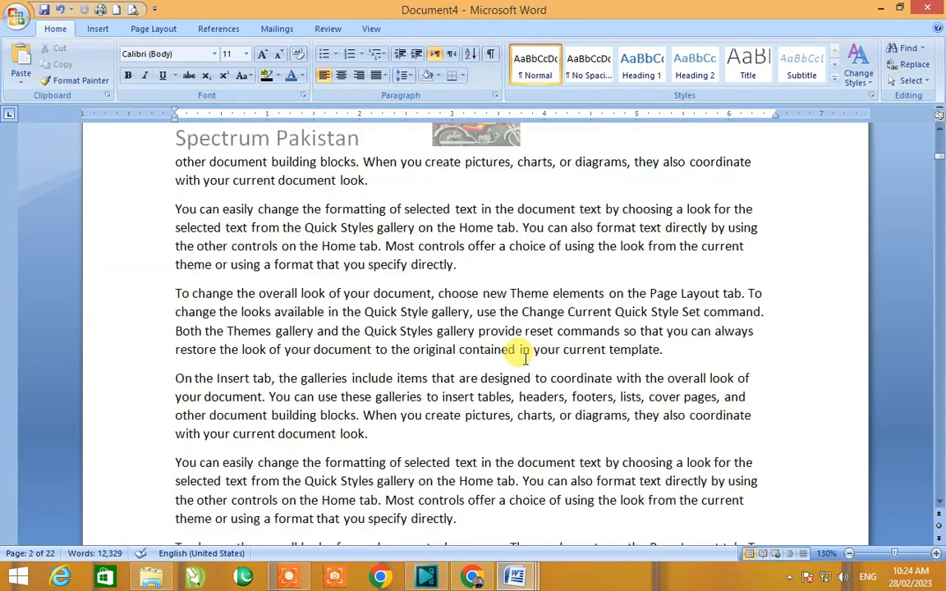
scroll(524, 359, down, 20)
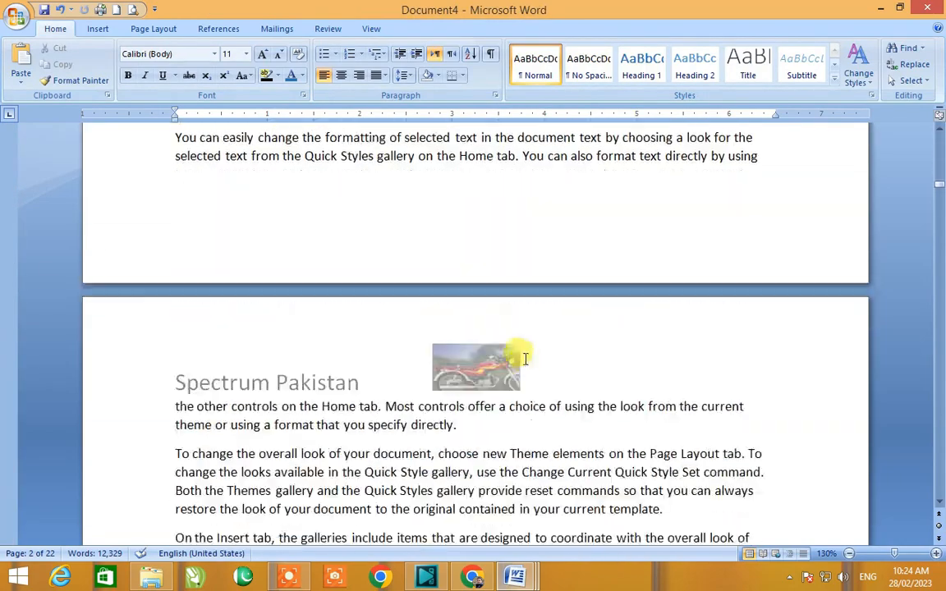
scroll(526, 359, up, 2)
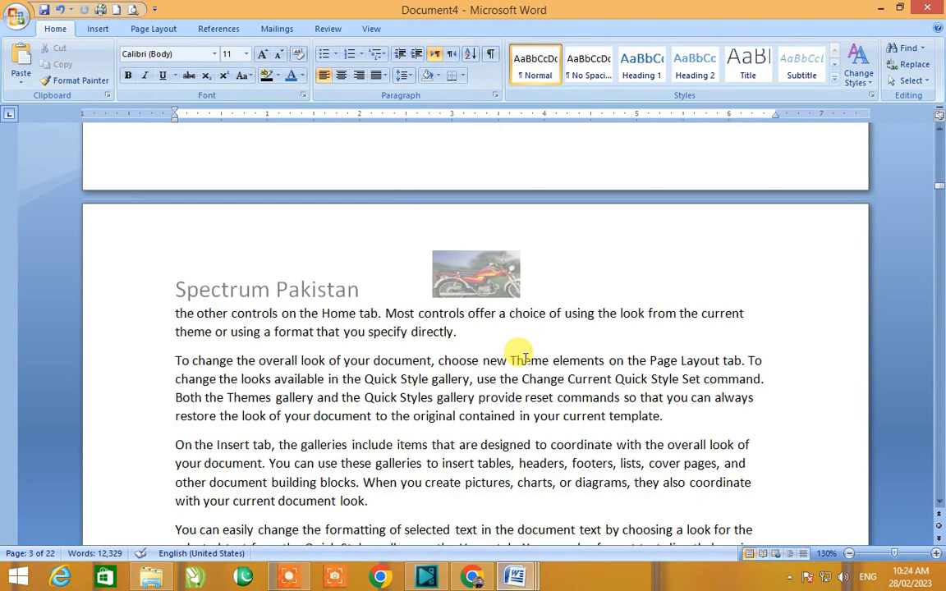
double_click(245, 292)
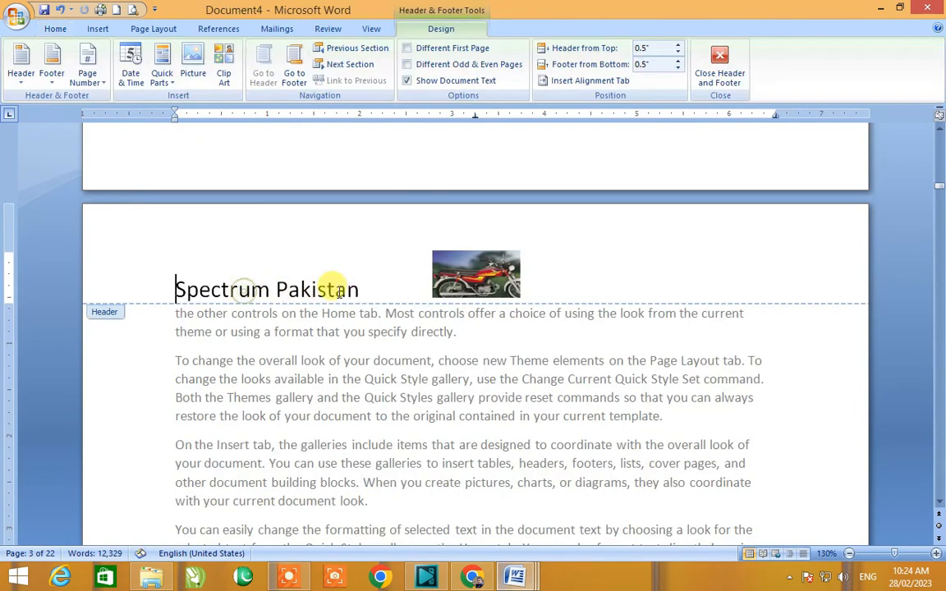
drag(337, 288, 211, 285)
key(ctrl+b)
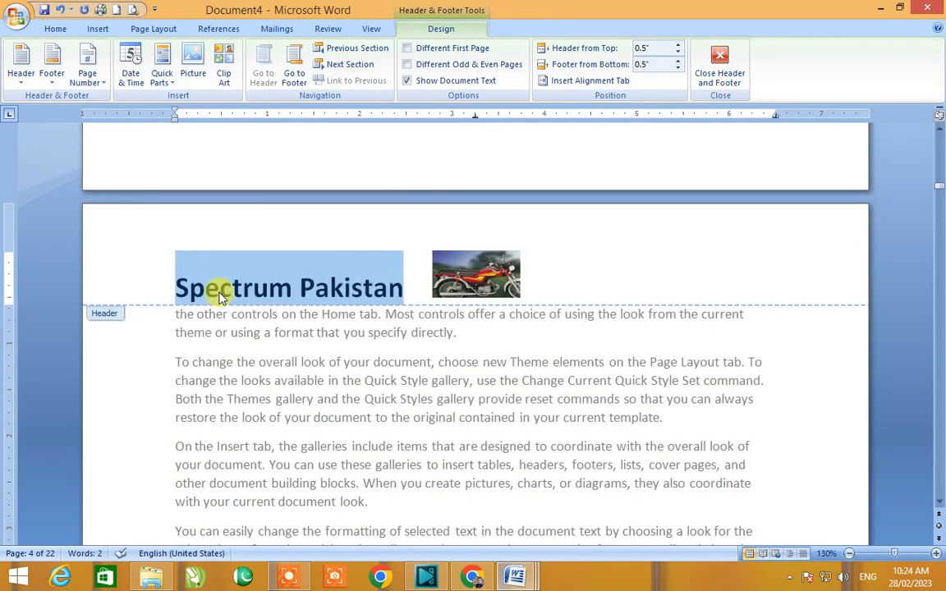
Step: Add an empty line below the header title and picture, then reopen the first page's header
click(545, 296)
key(Return)
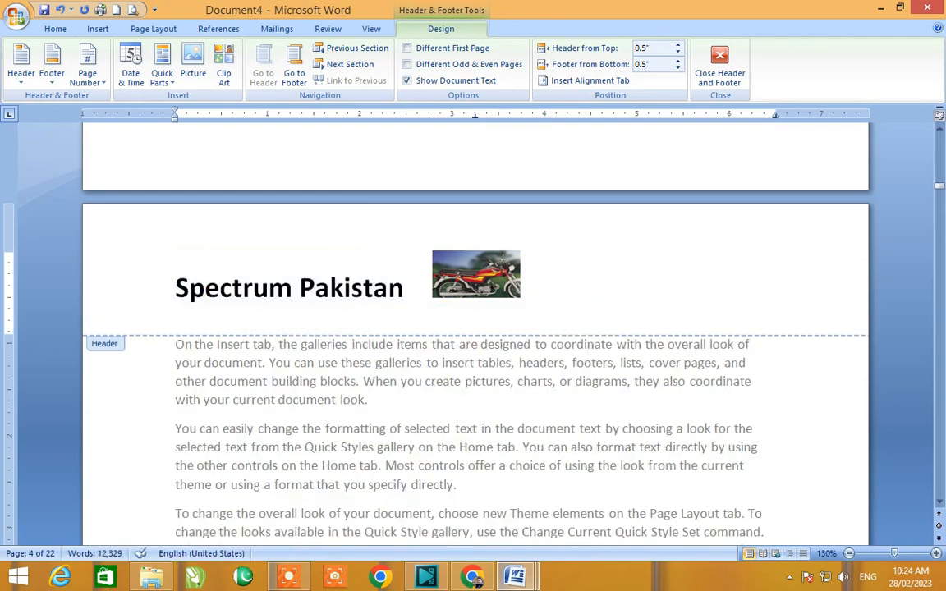
double_click(494, 379)
scroll(505, 361, up, 3)
double_click(493, 226)
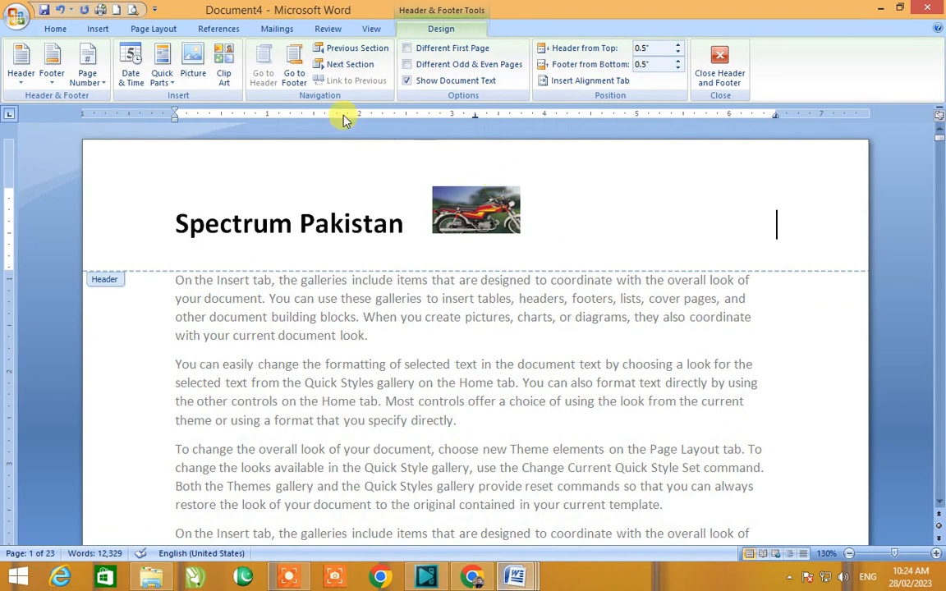
Step: Insert the current date into the header in the "28 February 2023" format
click(131, 78)
click(134, 72)
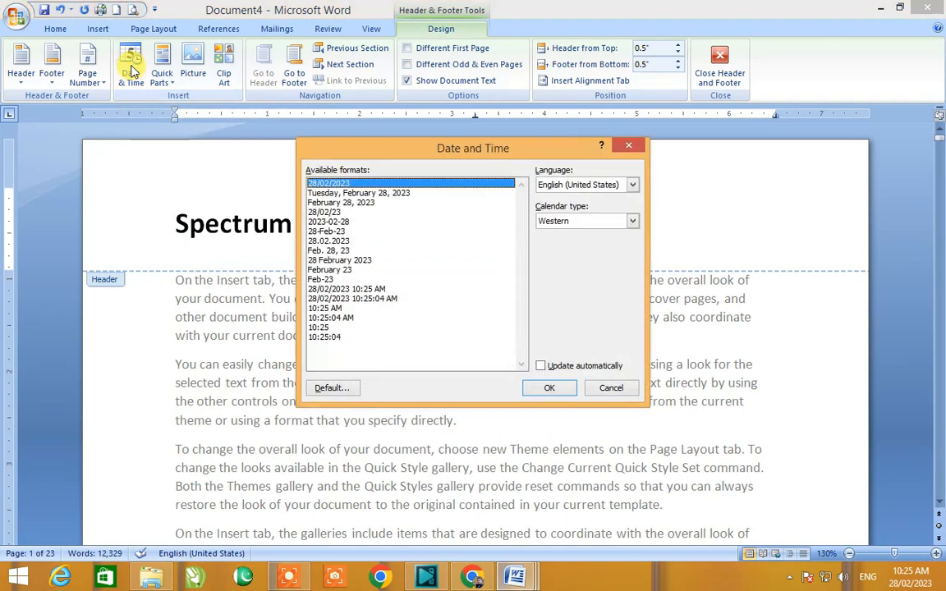
click(335, 231)
click(331, 212)
click(332, 232)
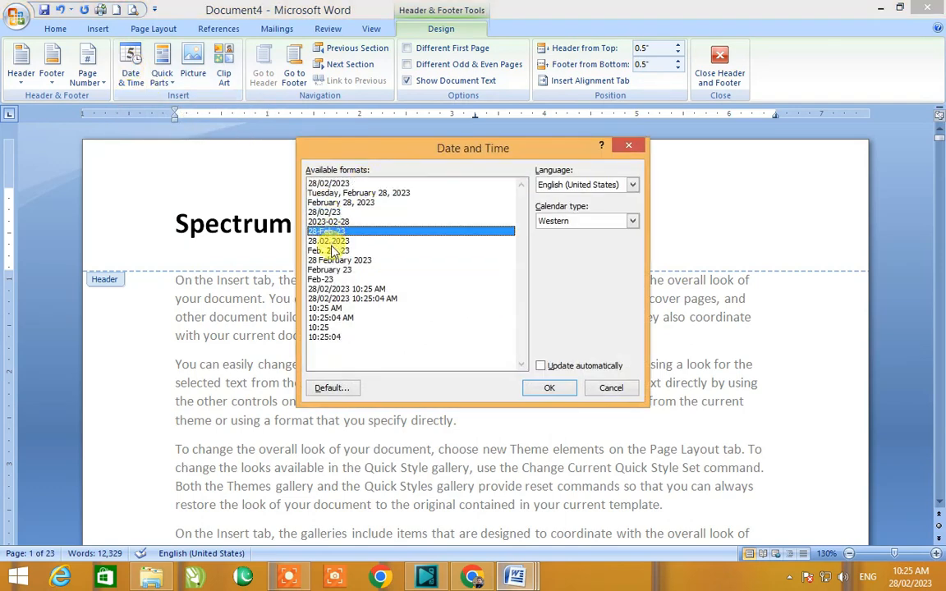
click(325, 259)
click(557, 390)
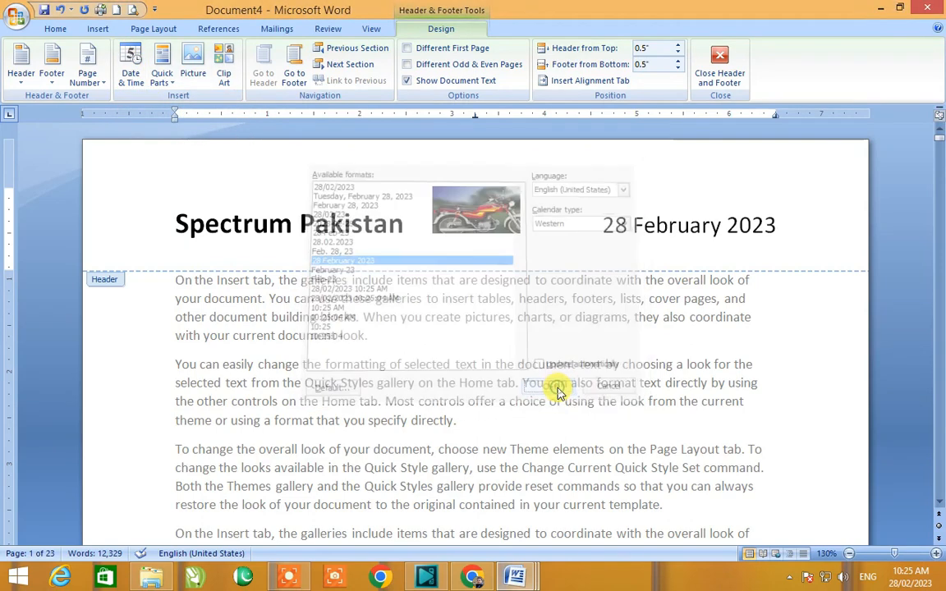
Step: Select the header date, reduce its font size by three steps, and close the header
drag(598, 226, 768, 234)
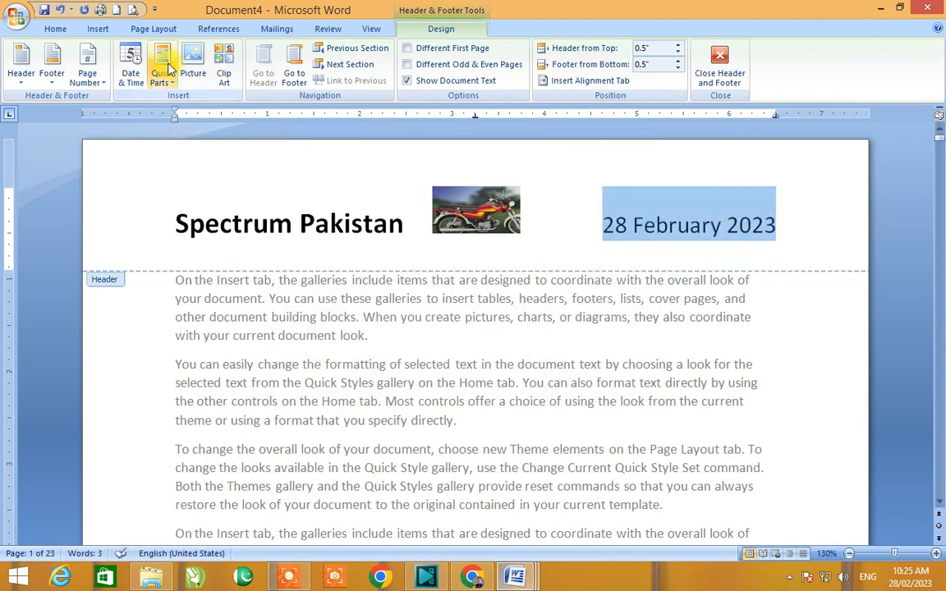
key(ctrl+[)
key(ctrl+[)
key(ctrl+[)
key(ctrl+[)
key(ctrl+[)
double_click(405, 331)
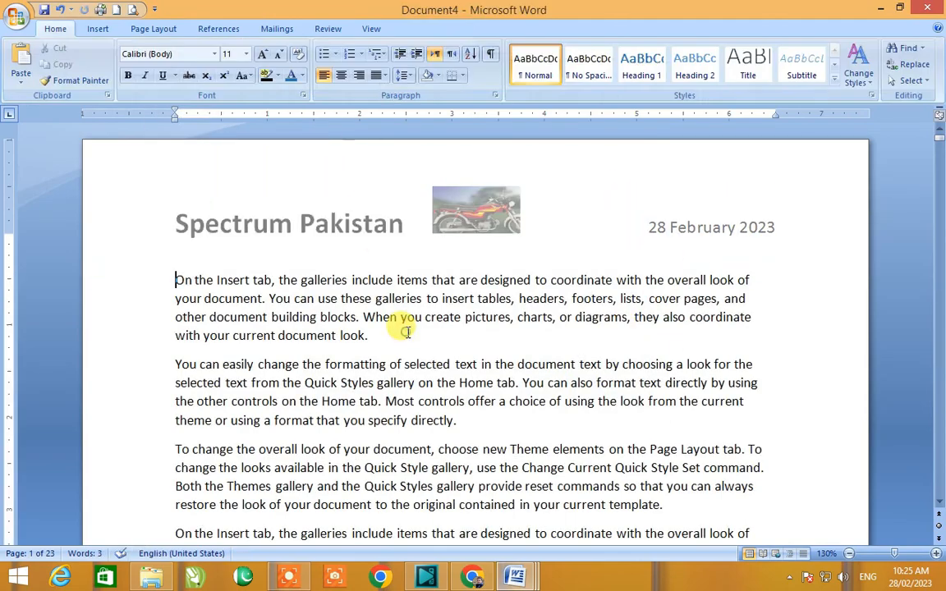
Step: Switch to Document3 and open the header of the Chapter No. 03 section for editing
scroll(407, 331, down, 13)
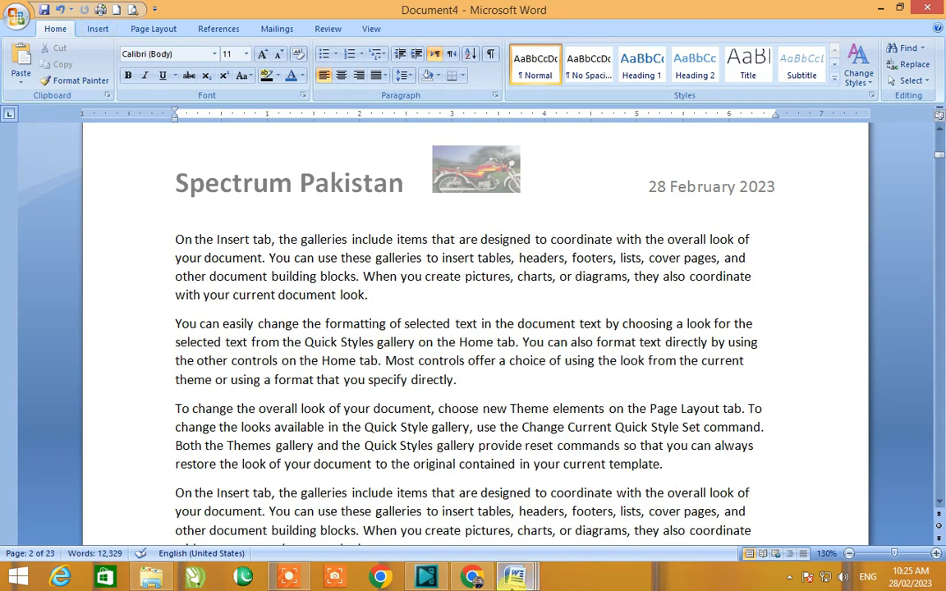
mouse_move(515, 577)
click(616, 452)
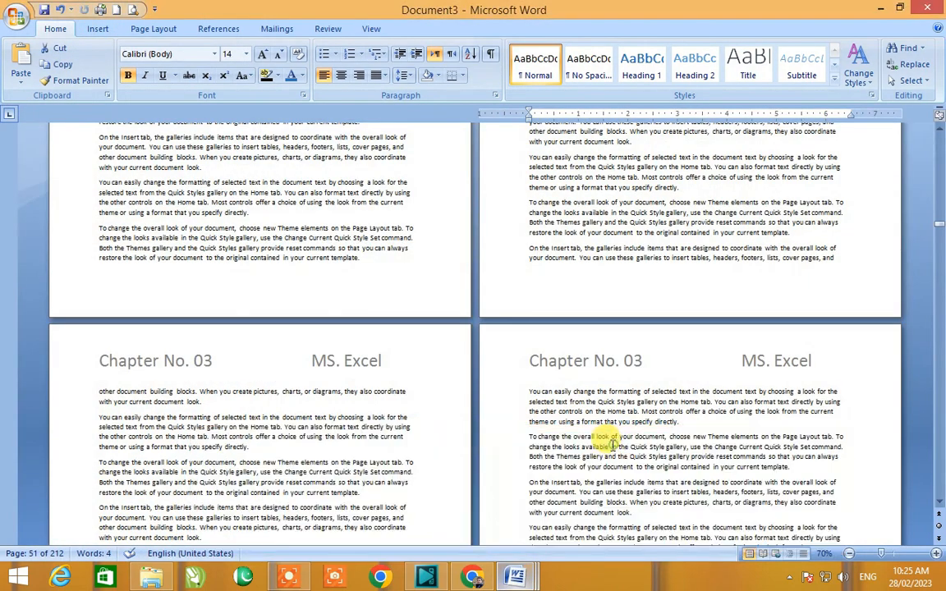
scroll(530, 461, up, 5)
scroll(529, 461, up, 2)
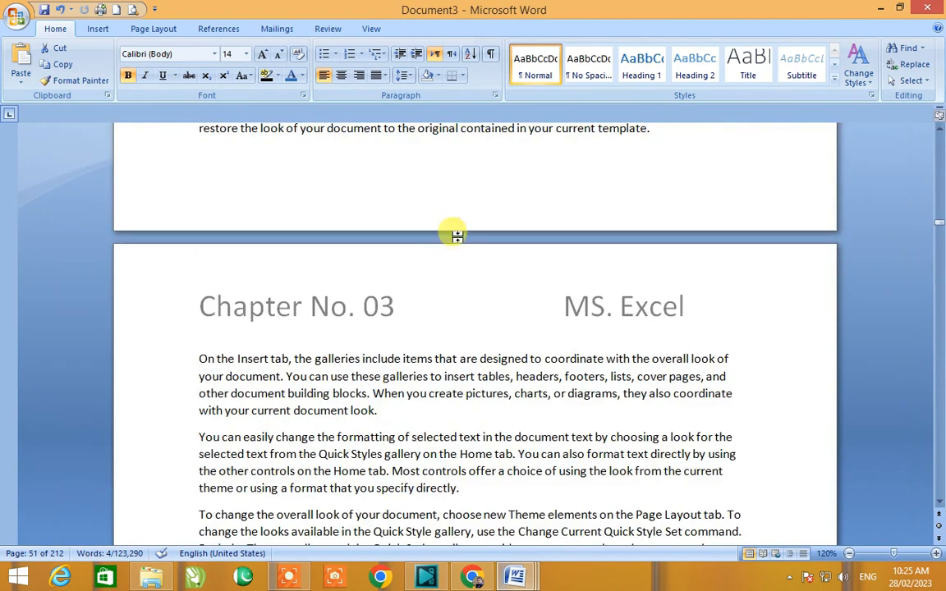
click(158, 29)
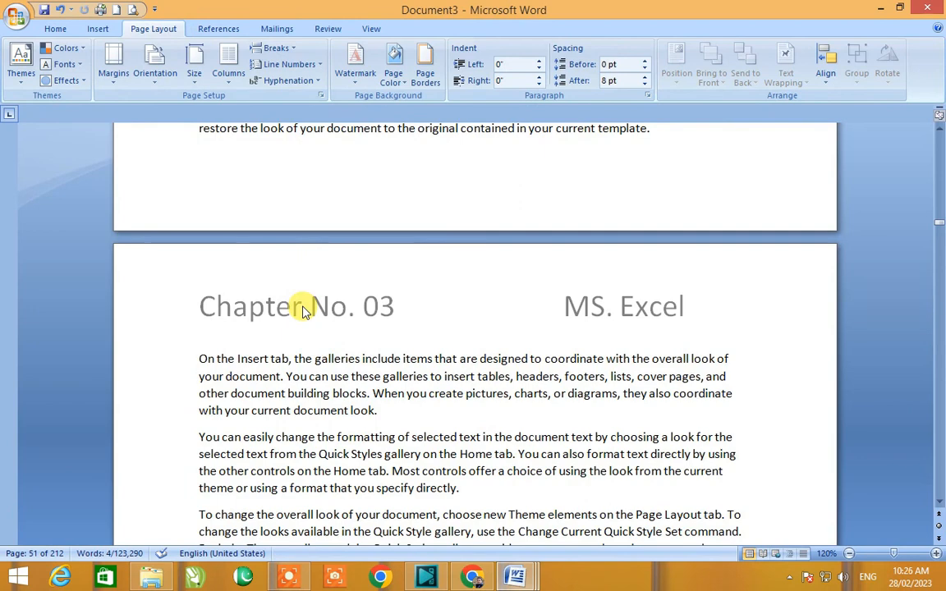
click(98, 29)
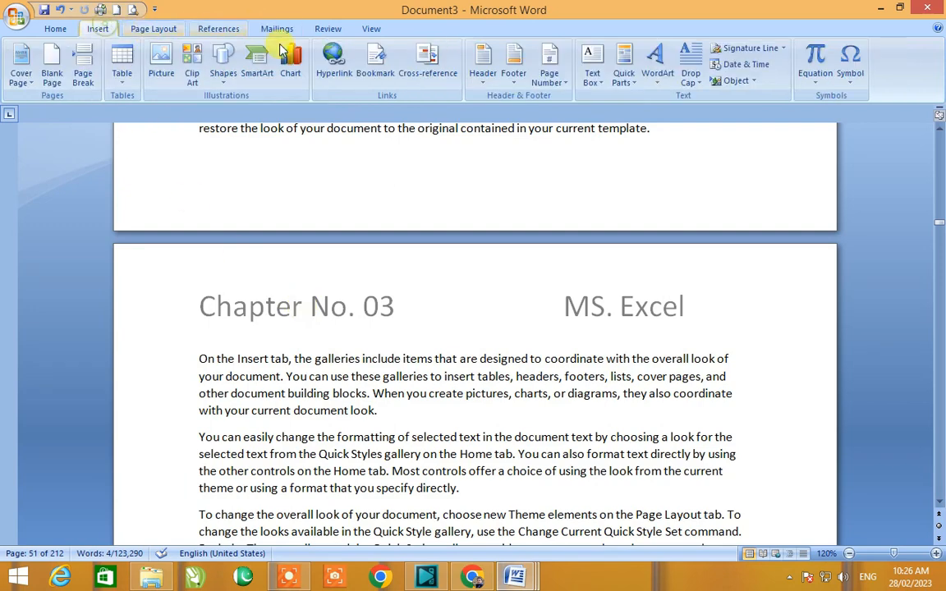
click(562, 87)
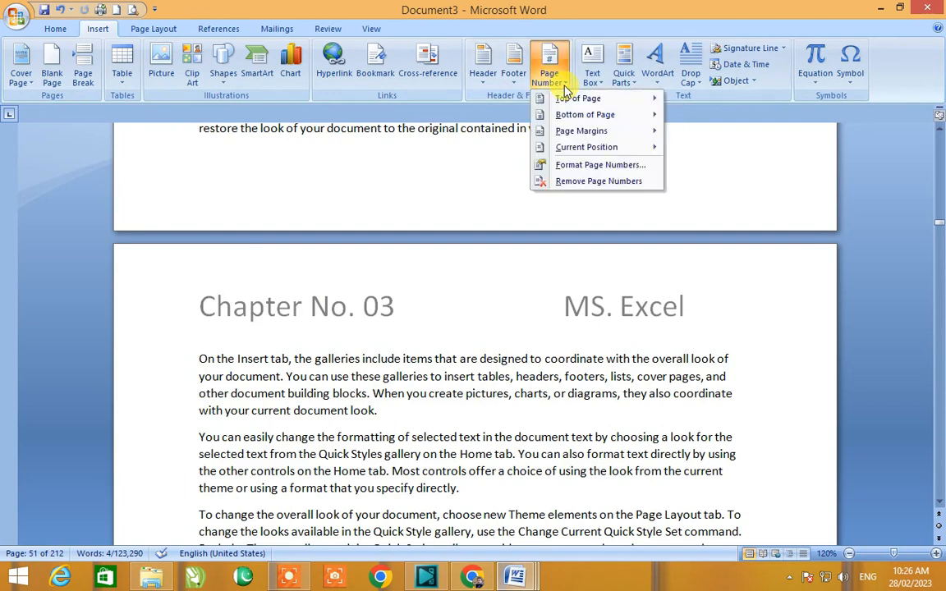
click(380, 312)
double_click(380, 312)
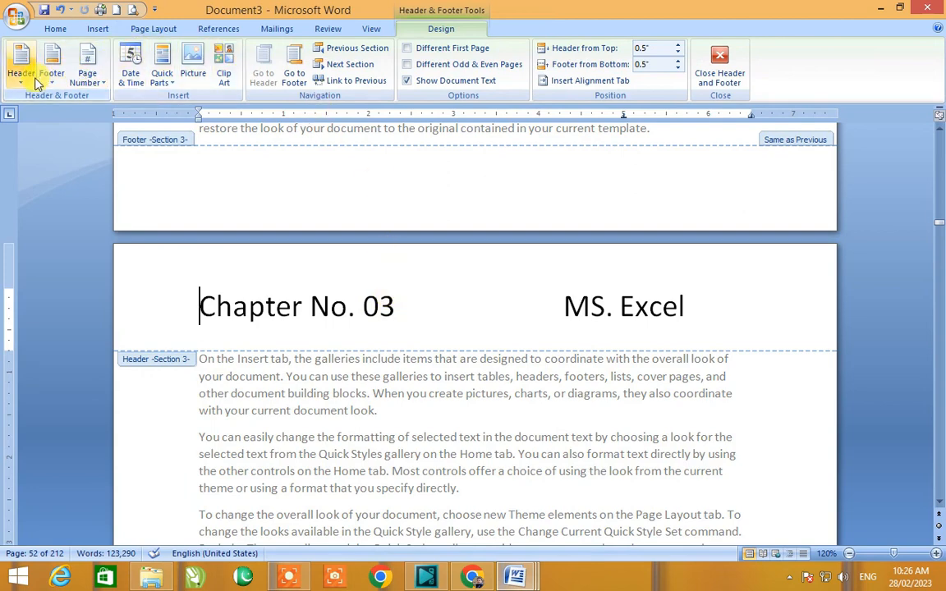
Step: Insert a plain page number at the cursor position in the footer of the page above
click(87, 82)
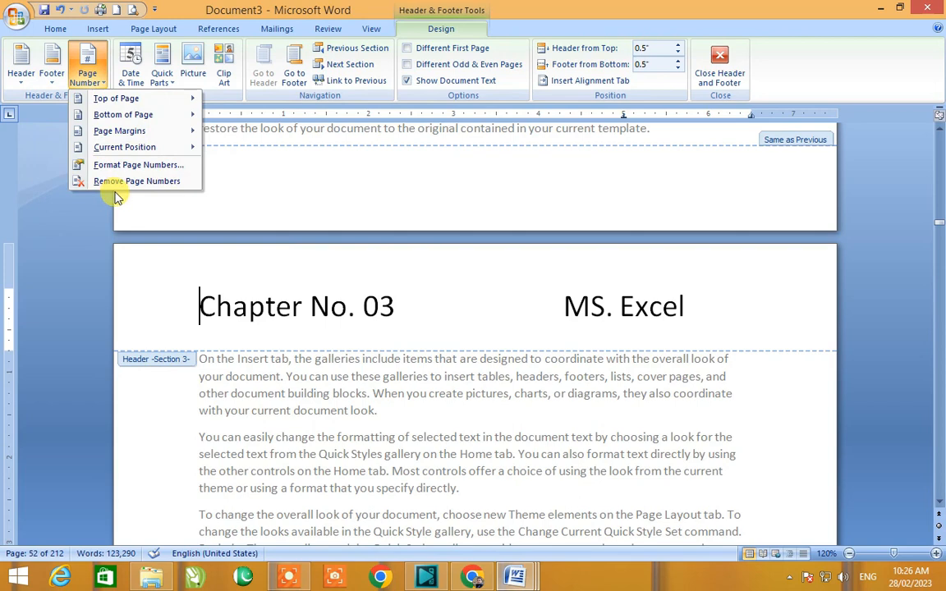
mouse_move(127, 155)
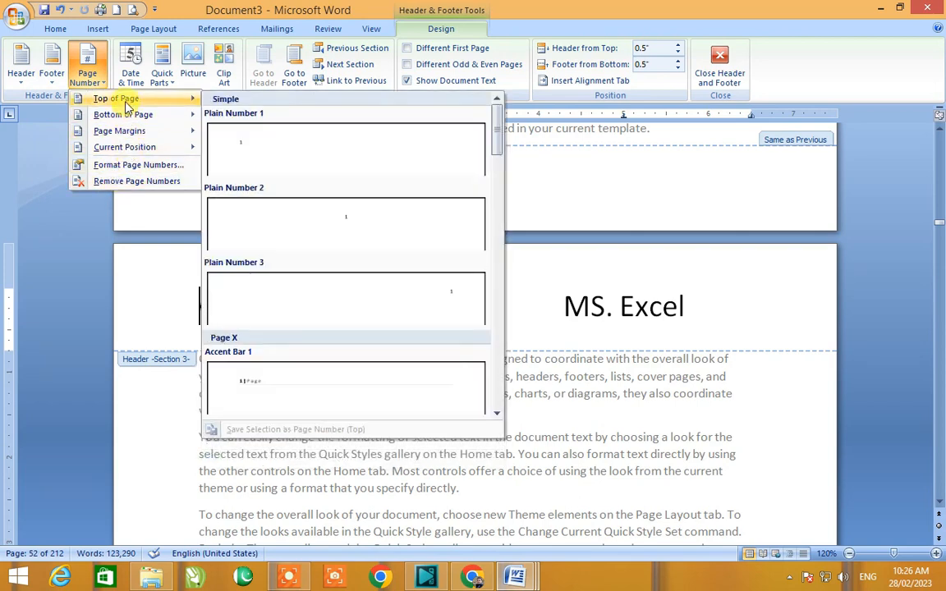
mouse_move(128, 119)
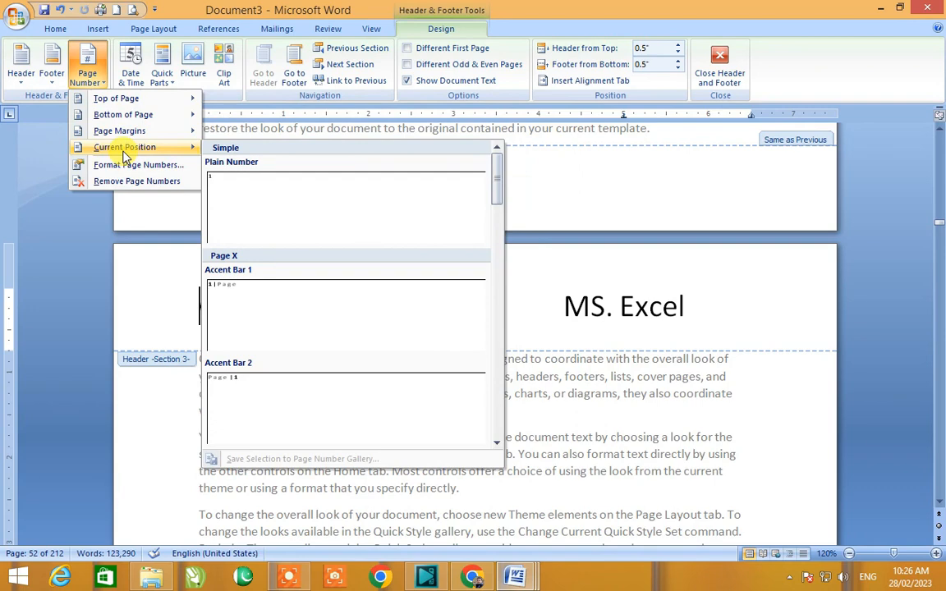
click(496, 163)
click(414, 157)
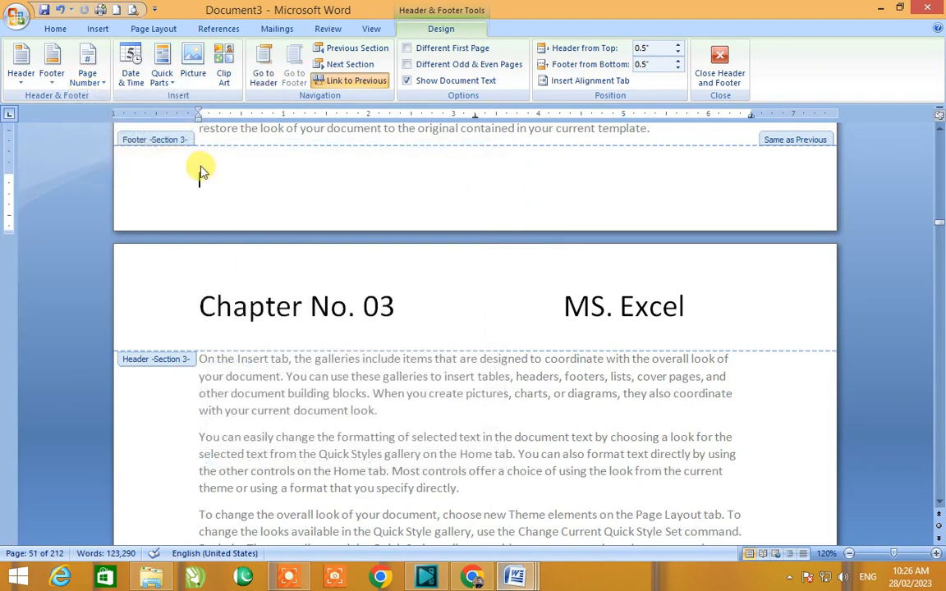
click(82, 87)
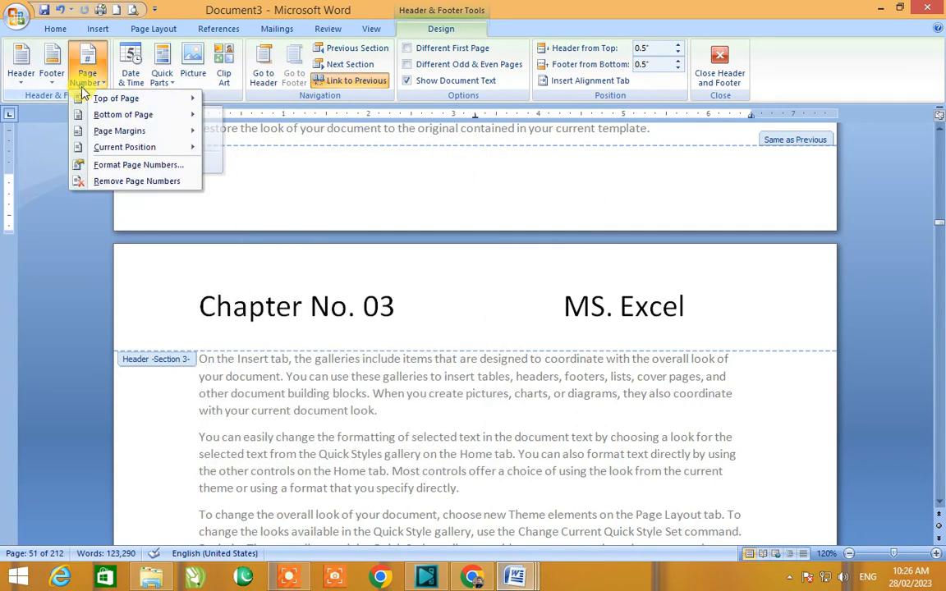
mouse_move(98, 148)
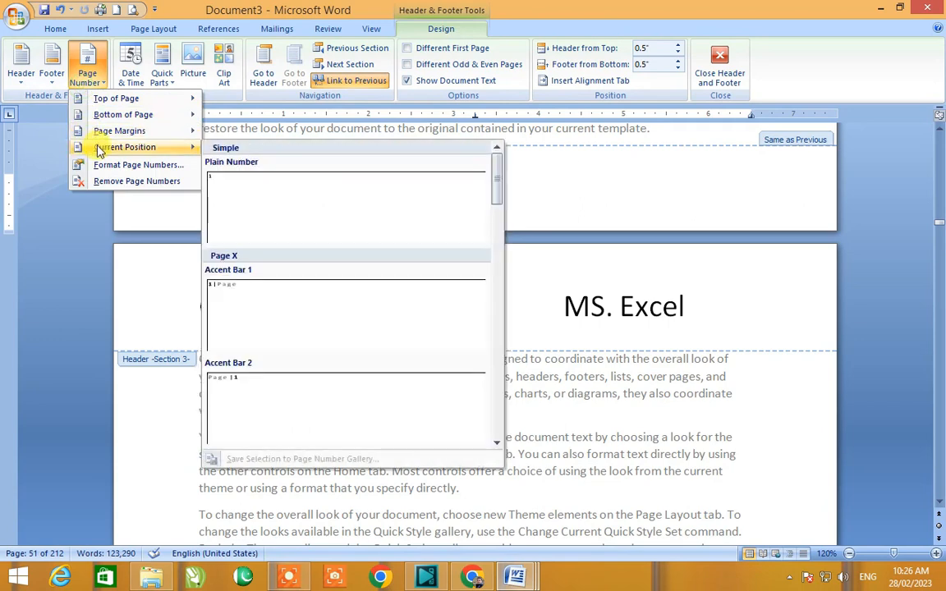
click(227, 189)
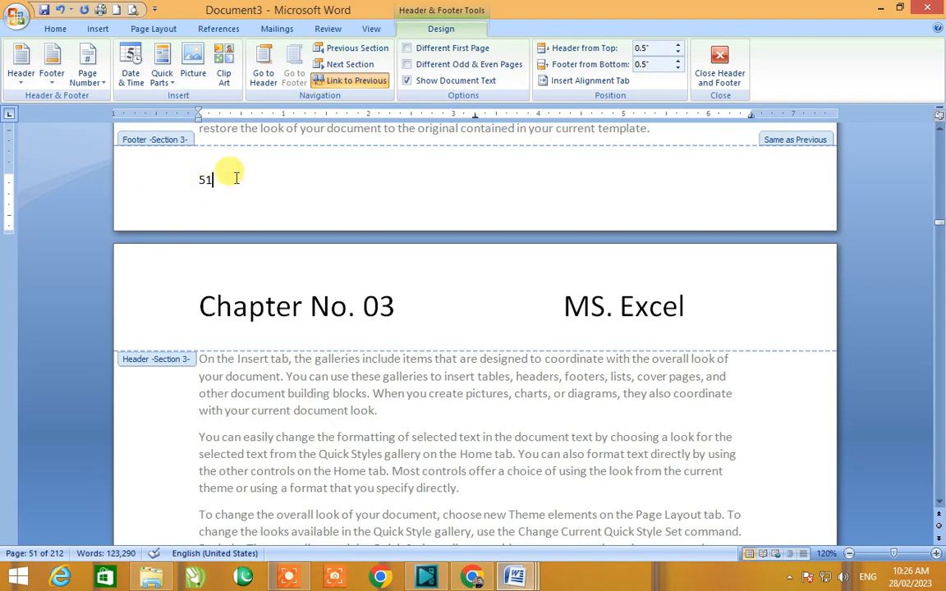
Step: Select the footer page number and enlarge its font size by three steps
drag(235, 177, 195, 180)
key(ctrl+bracketright)
key(ctrl+bracketright)
key(ctrl+bracketright)
key(ctrl+bracketright)
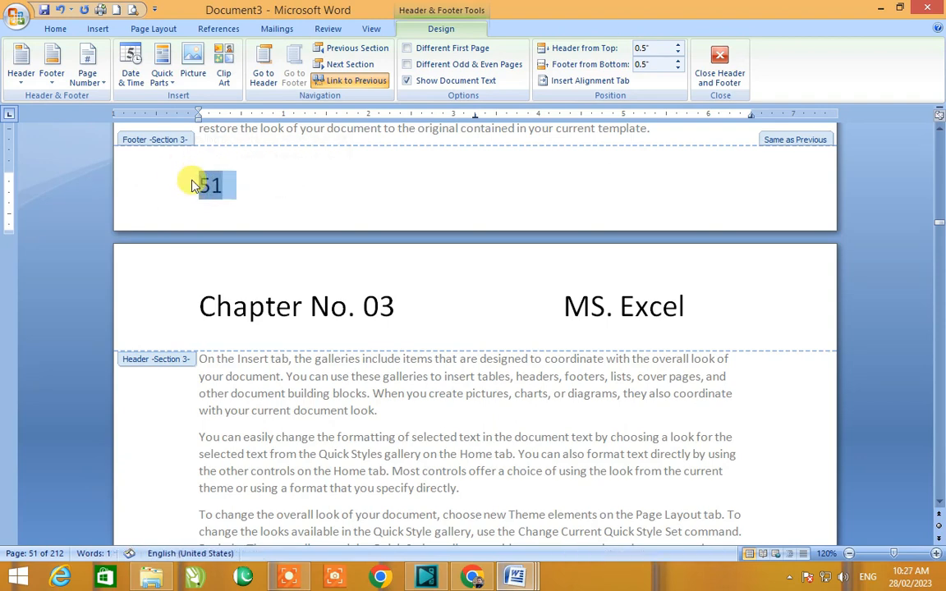
Step: Enlarge the selected footer page number's font size by two more steps
key(ctrl+bracketright)
key(ctrl+bracketright)
click(330, 182)
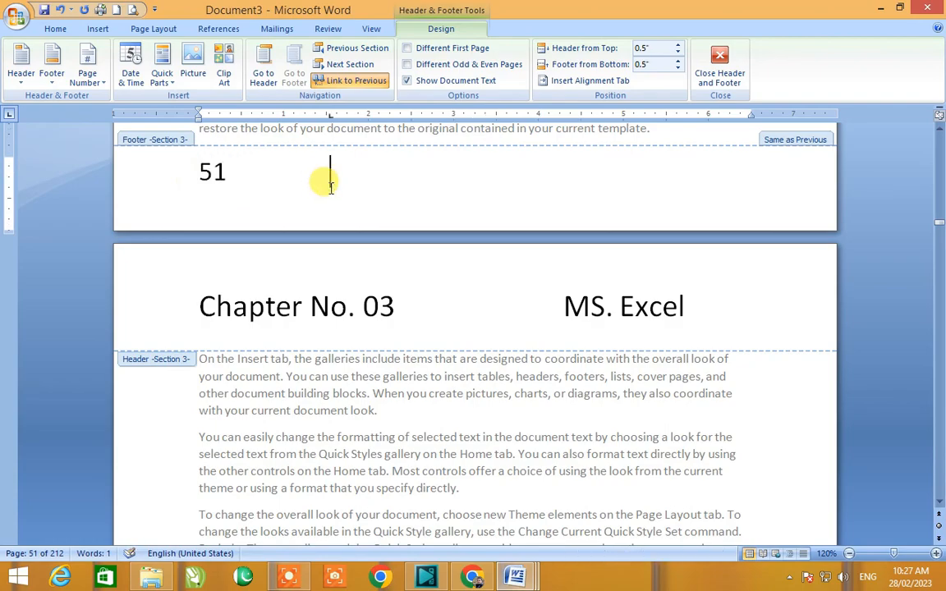
Step: Scroll back through section 2 and leave header and footer editing by returning to the body text
scroll(325, 177, up, 15)
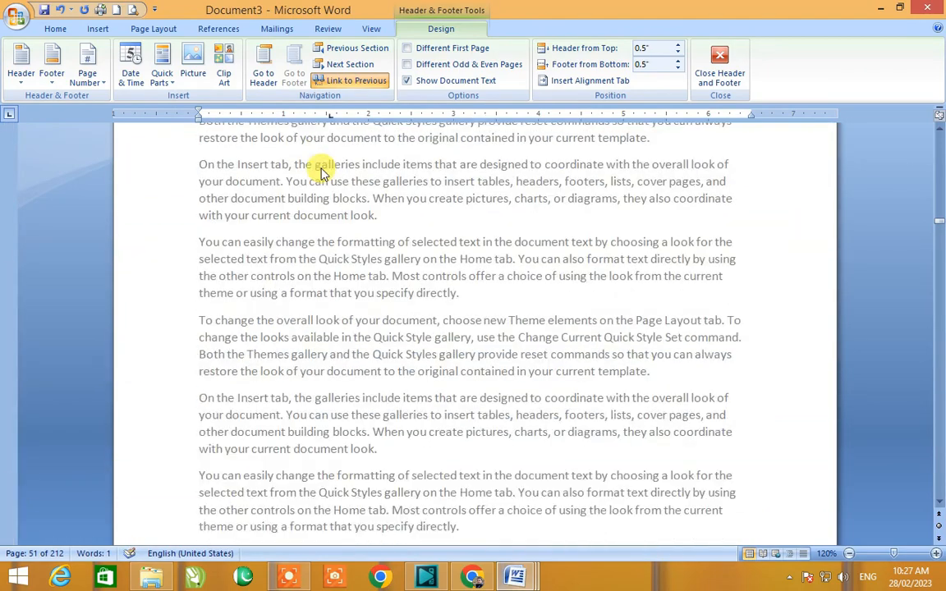
scroll(321, 174, up, 20)
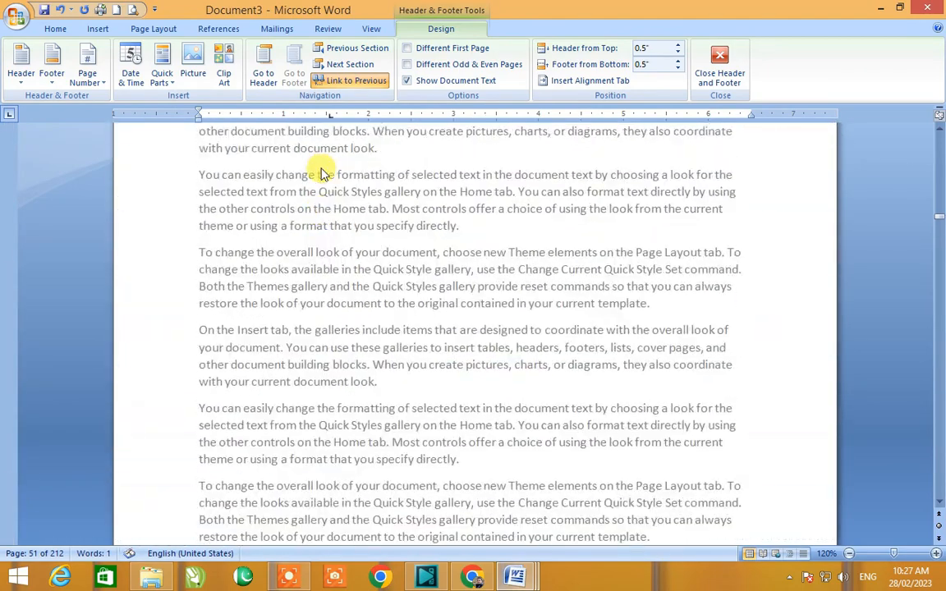
scroll(322, 174, up, 20)
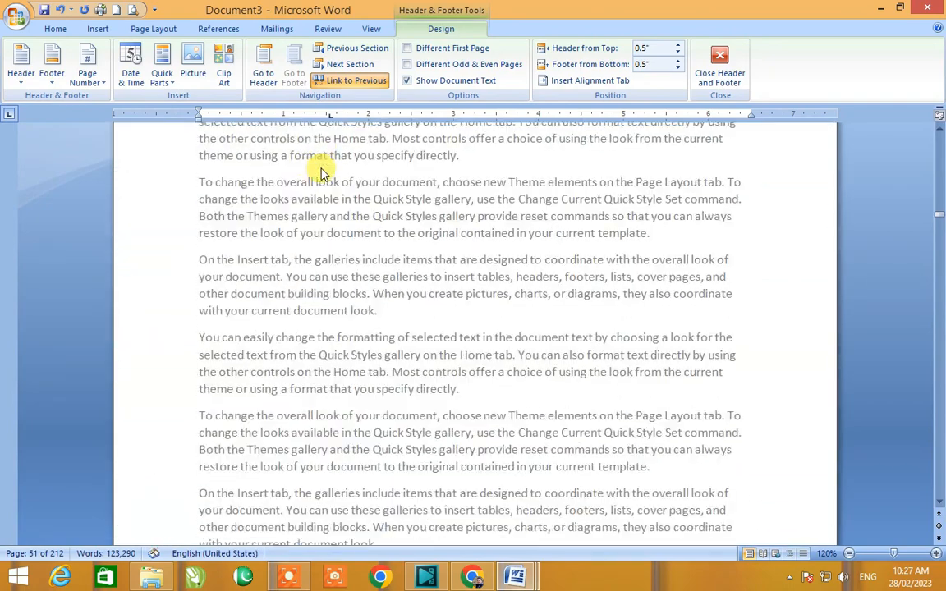
scroll(321, 174, up, 20)
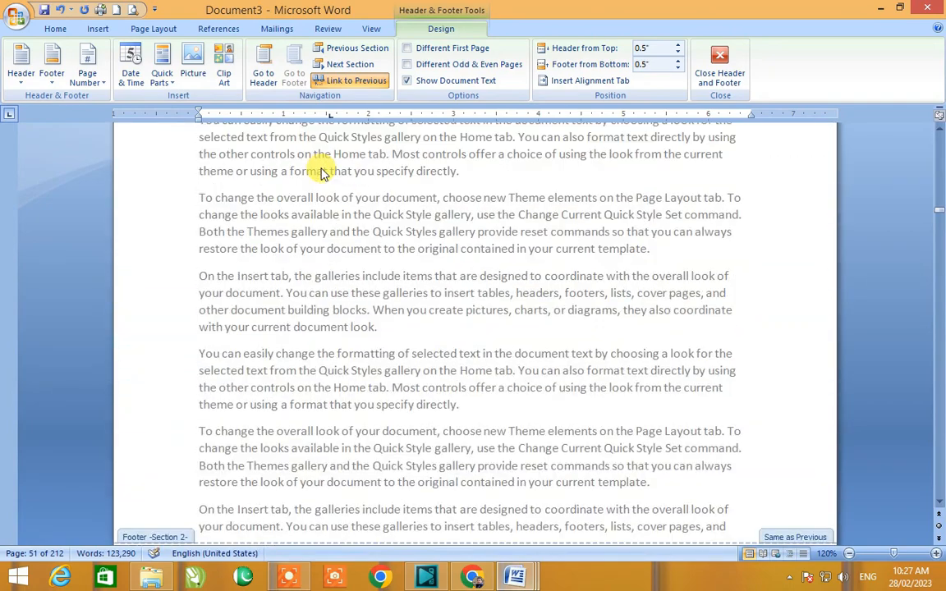
scroll(322, 174, up, 10)
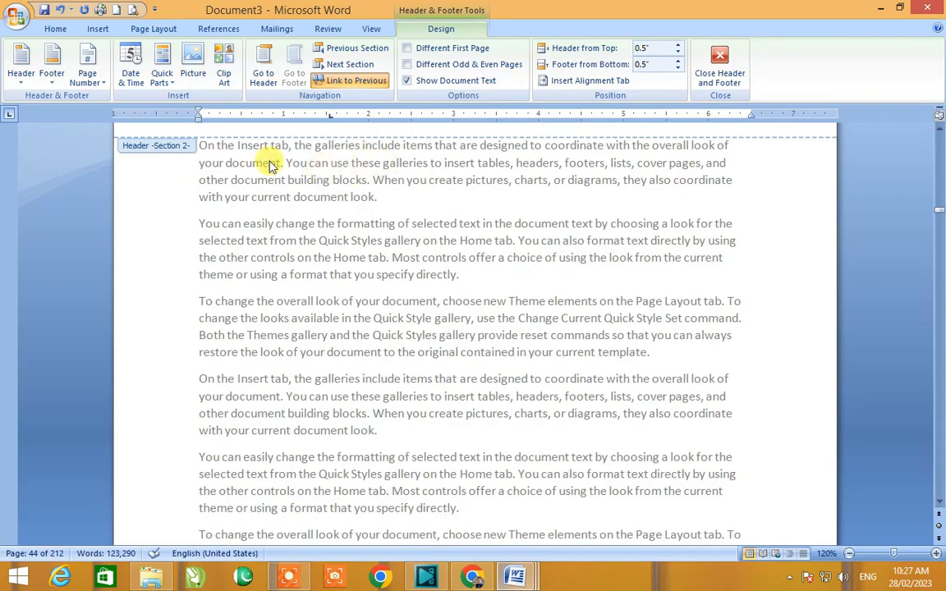
scroll(271, 165, down, 20)
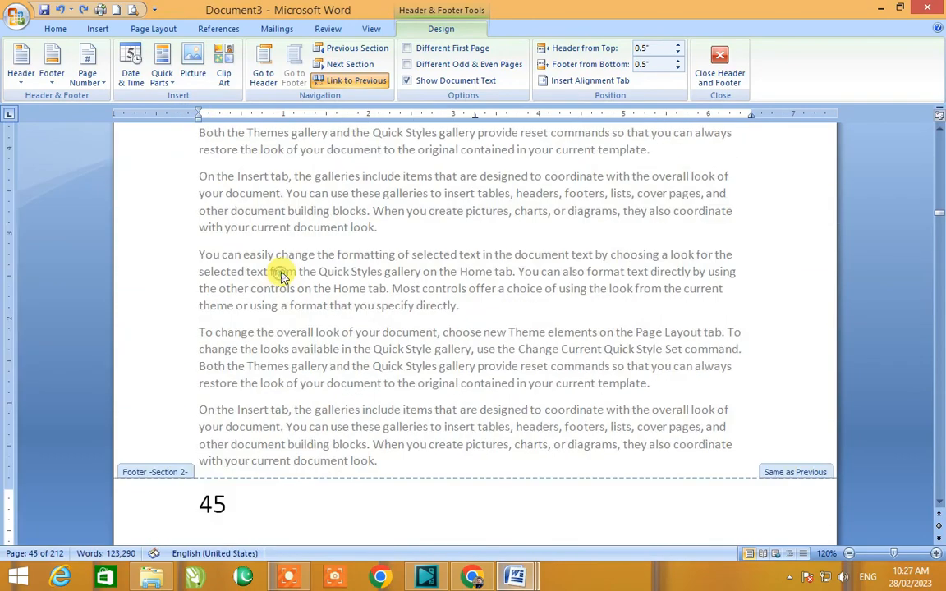
double_click(280, 273)
Step: Jump to the end and the start of the document to inspect the footer page numbers
key(ctrl+End)
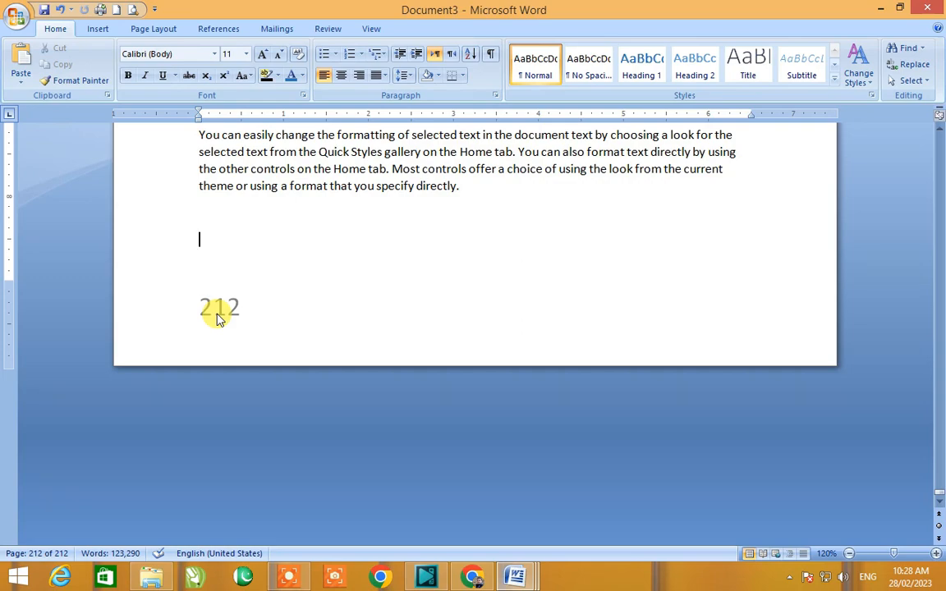
key(ctrl+Home)
scroll(213, 320, down, 15)
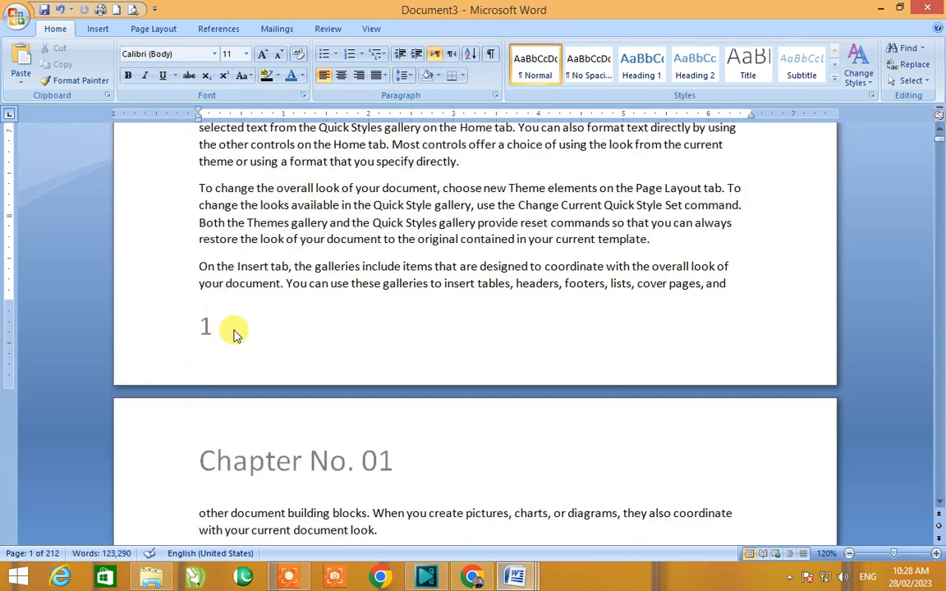
key(ctrl+End)
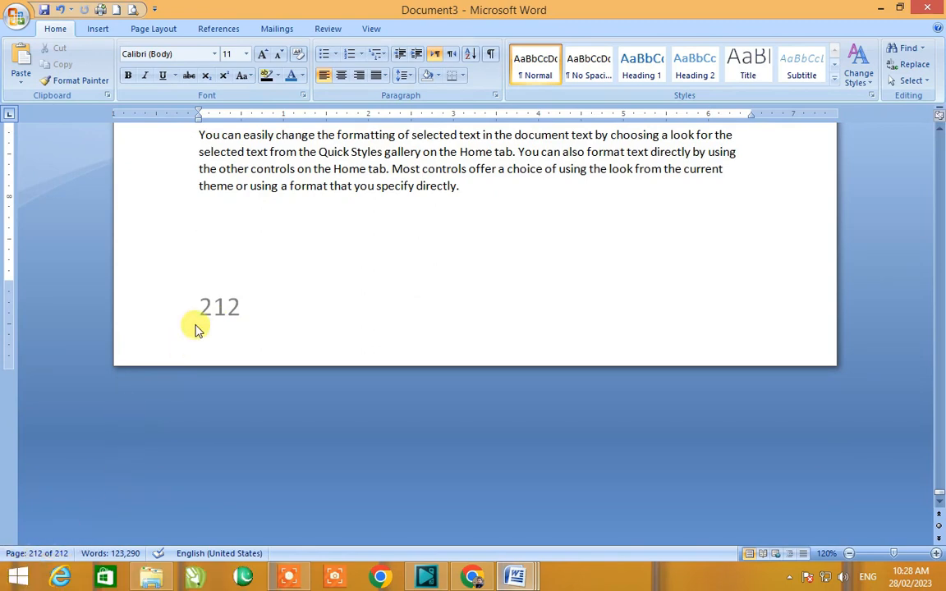
key(ctrl+Home)
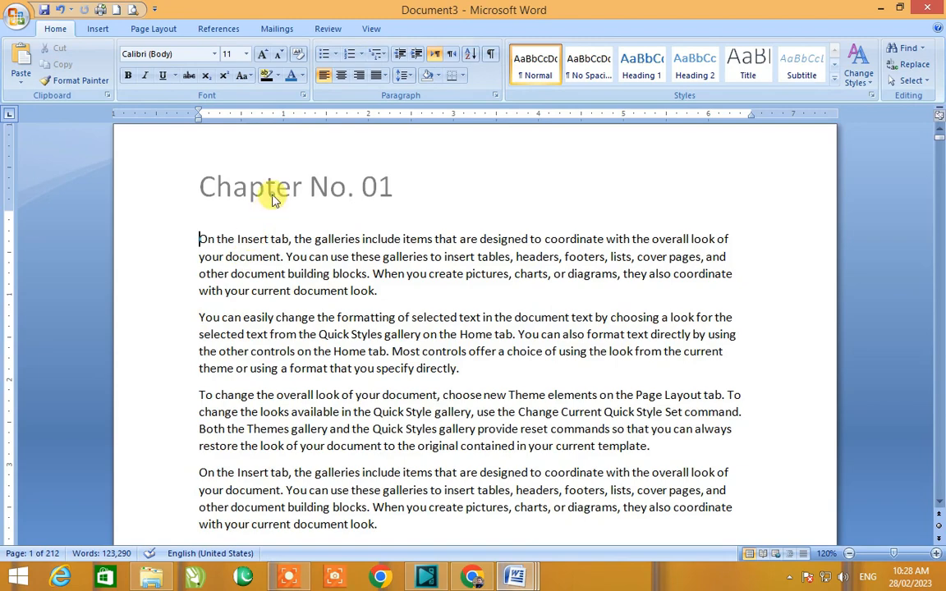
Step: Open the first page's footer and format page numbers as 1, 2, 3 starting at 123
double_click(239, 184)
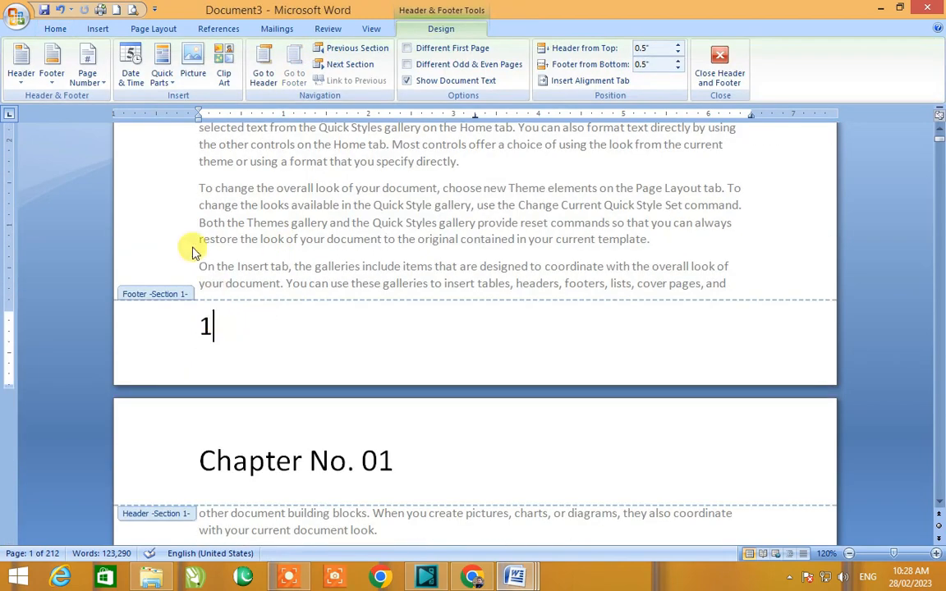
click(103, 85)
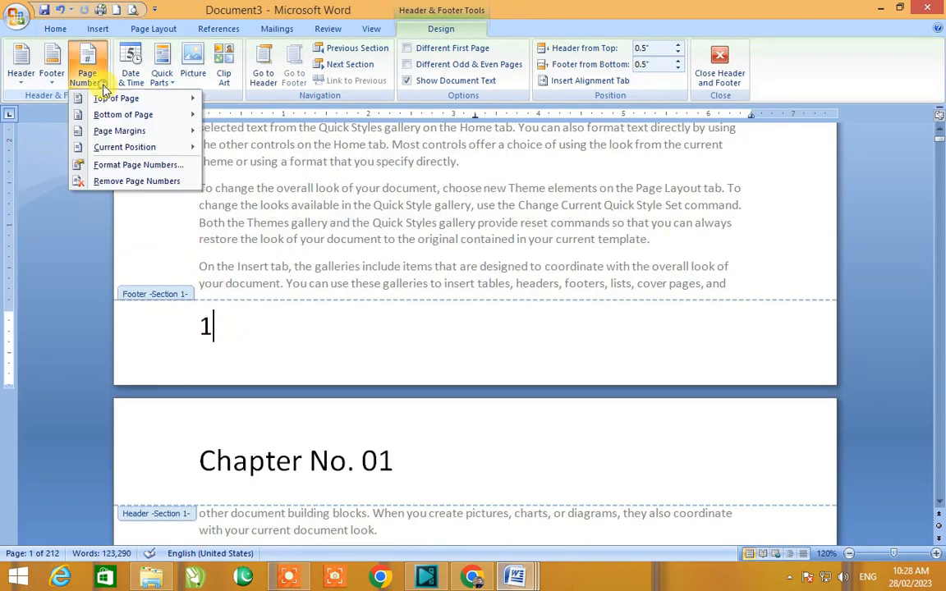
click(115, 165)
drag(399, 179, 407, 143)
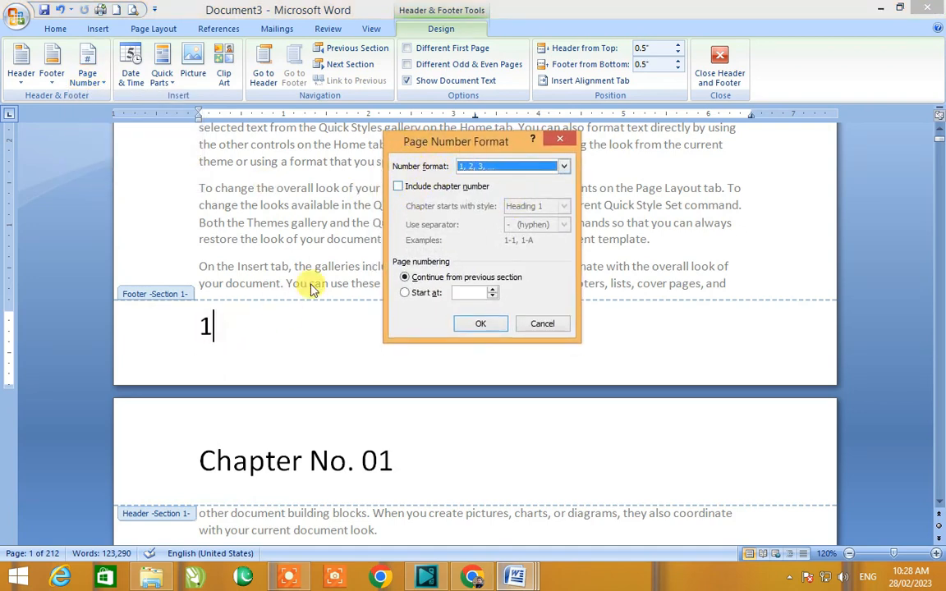
click(563, 167)
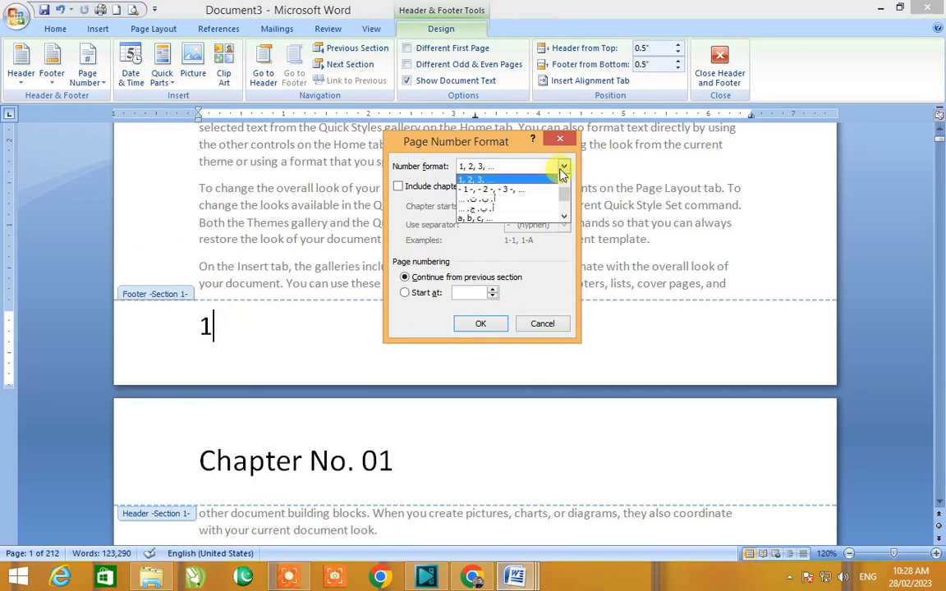
scroll(563, 194, down, 1)
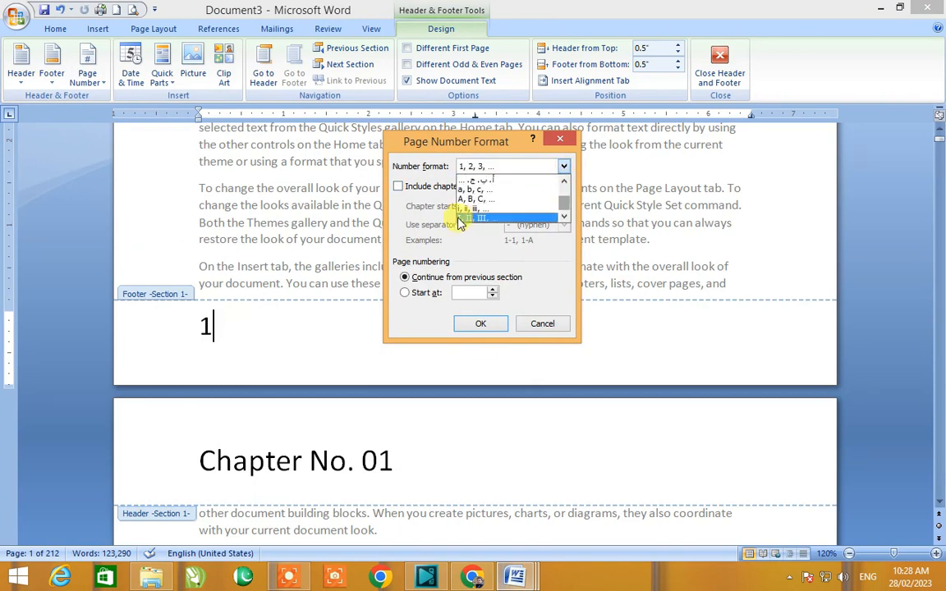
scroll(560, 201, up, 1)
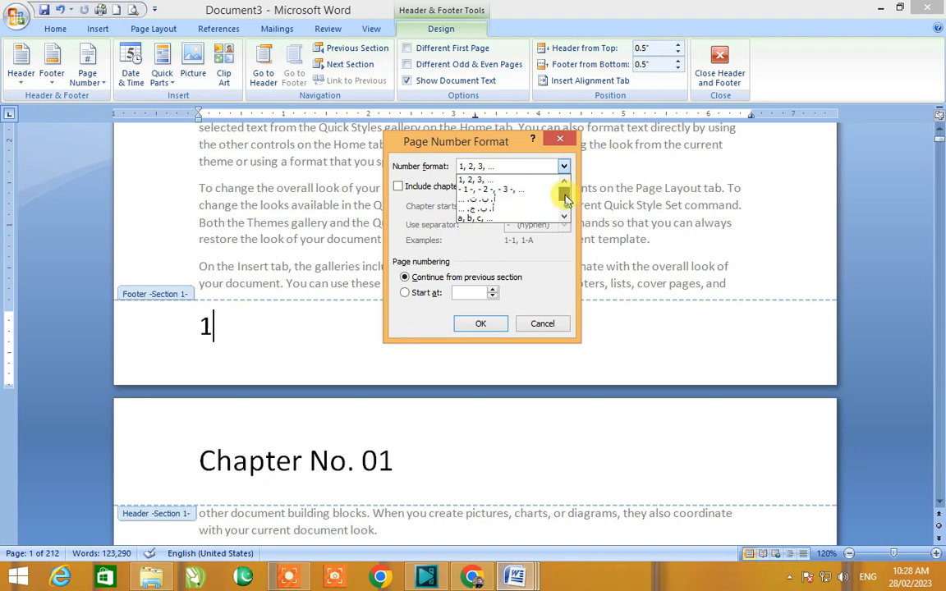
click(484, 178)
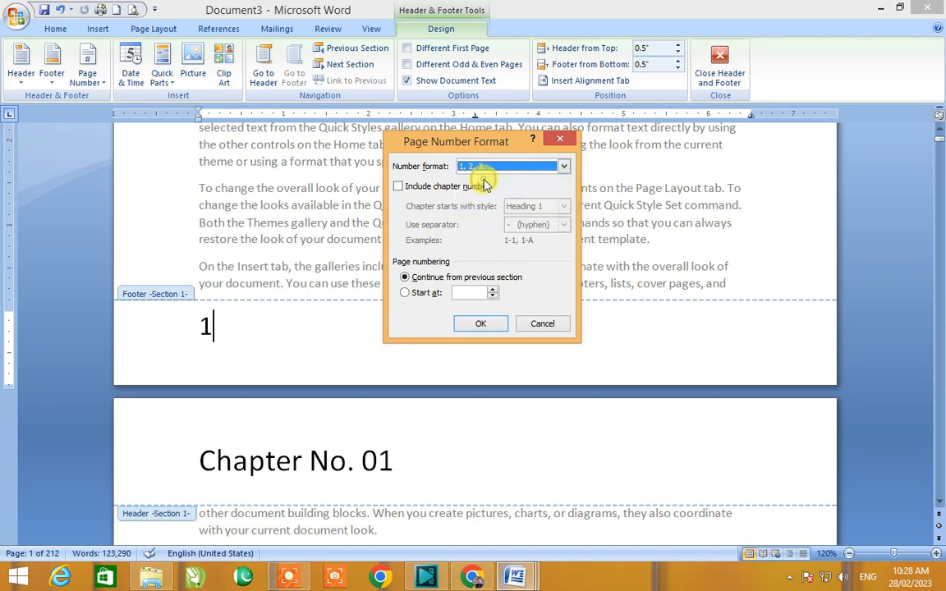
click(450, 293)
text(123)
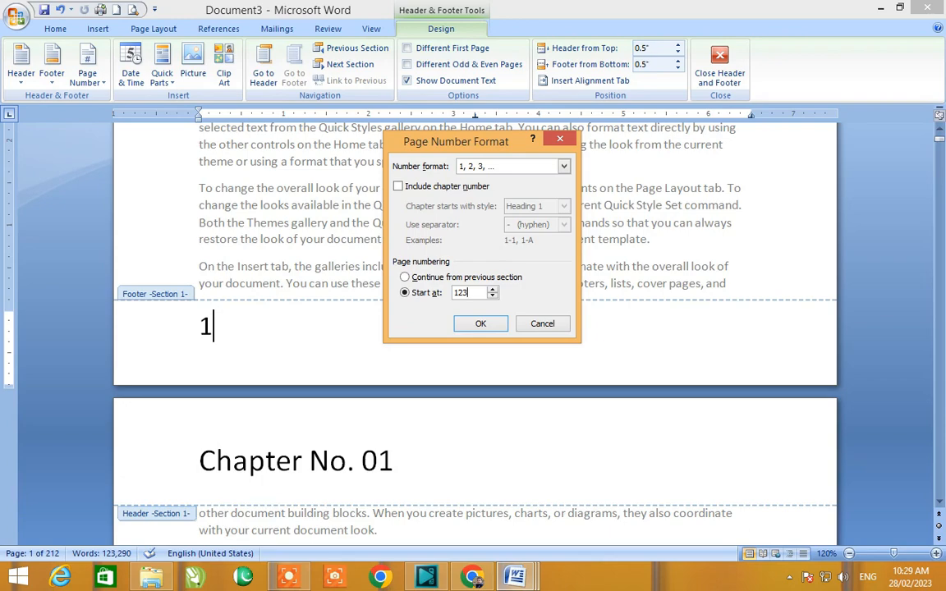
click(480, 324)
Step: Close footer editing and check the renumbered pages through to the end of the document
scroll(303, 427, up, 2)
scroll(296, 413, down, 10)
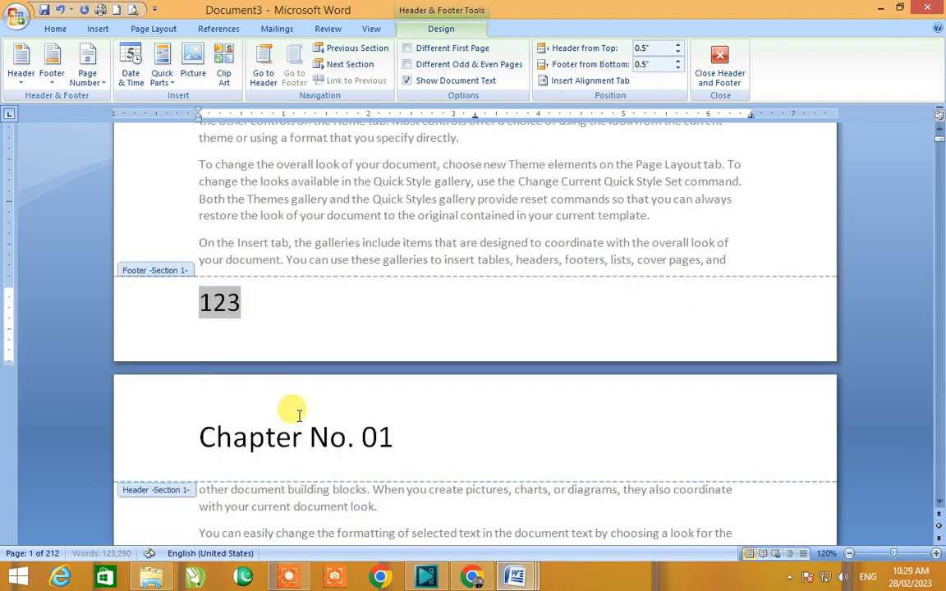
scroll(194, 486, up, 3)
scroll(194, 486, up, 3)
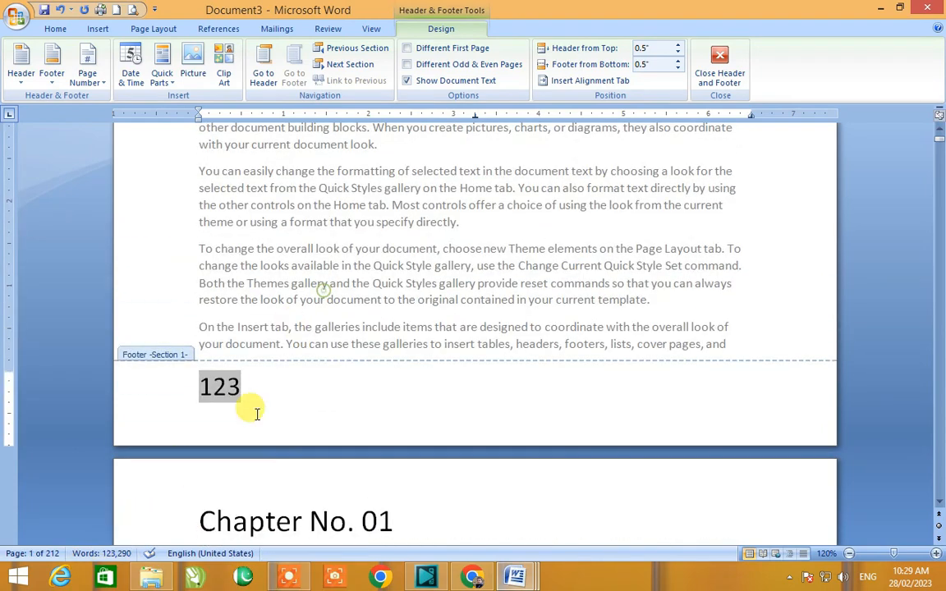
double_click(275, 332)
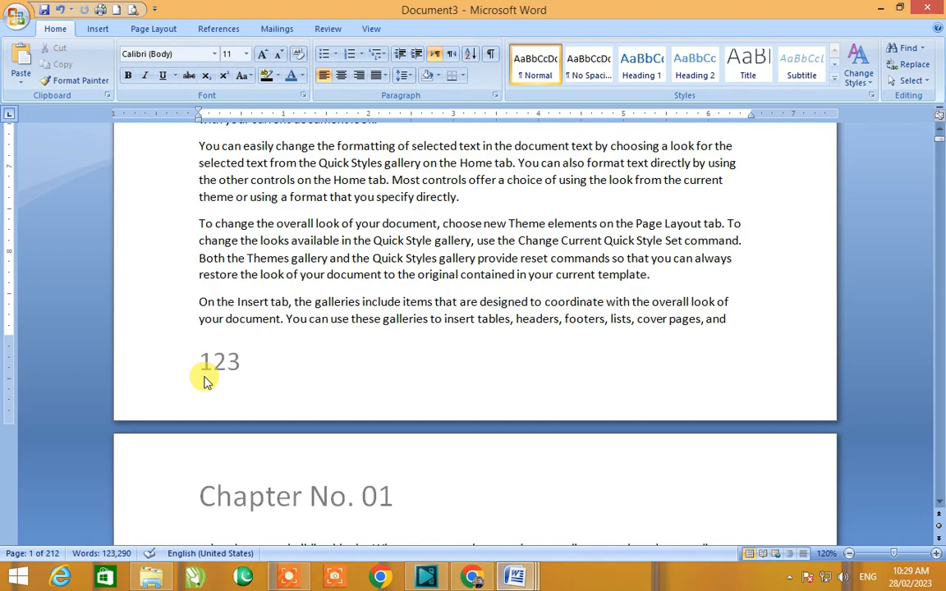
scroll(206, 381, down, 20)
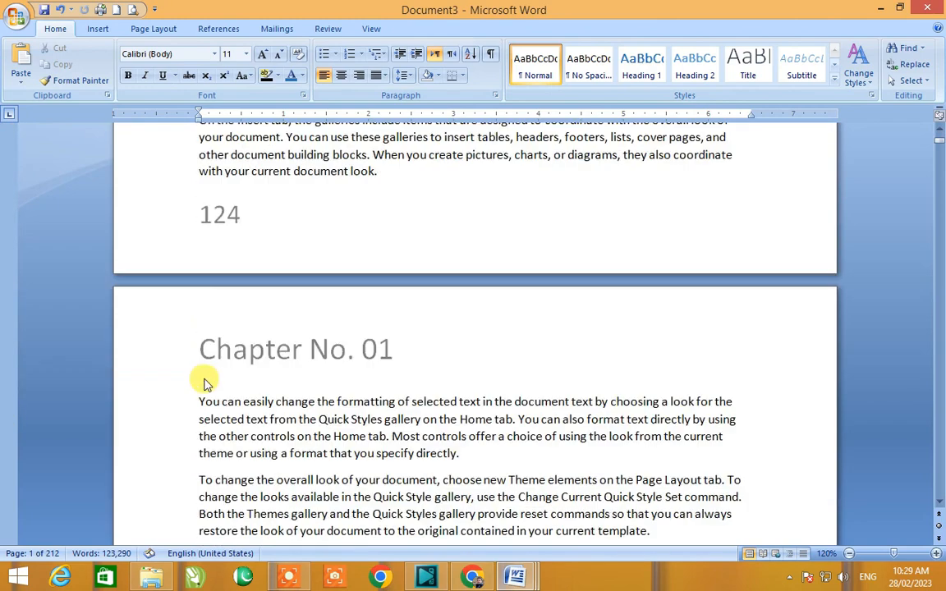
key(ctrl+End)
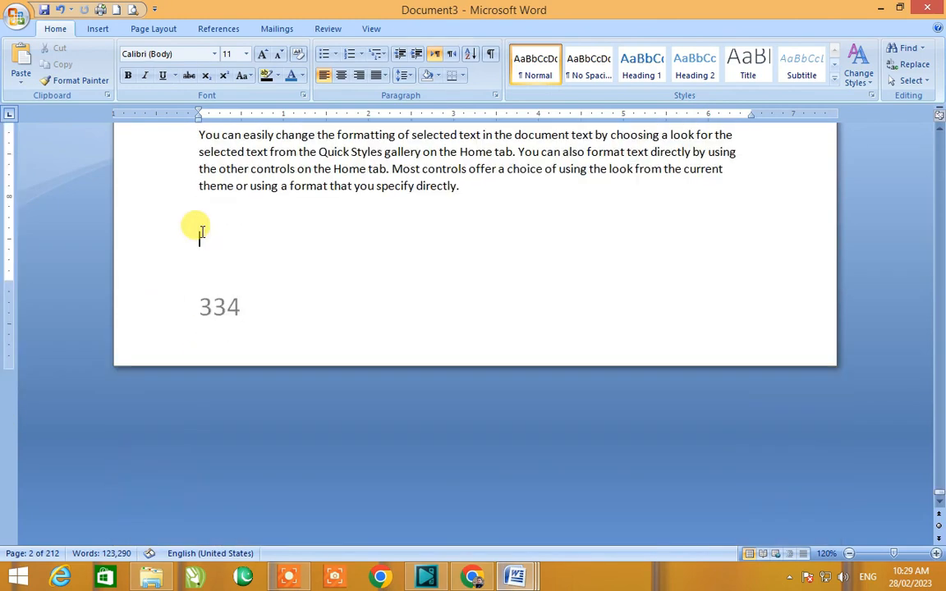